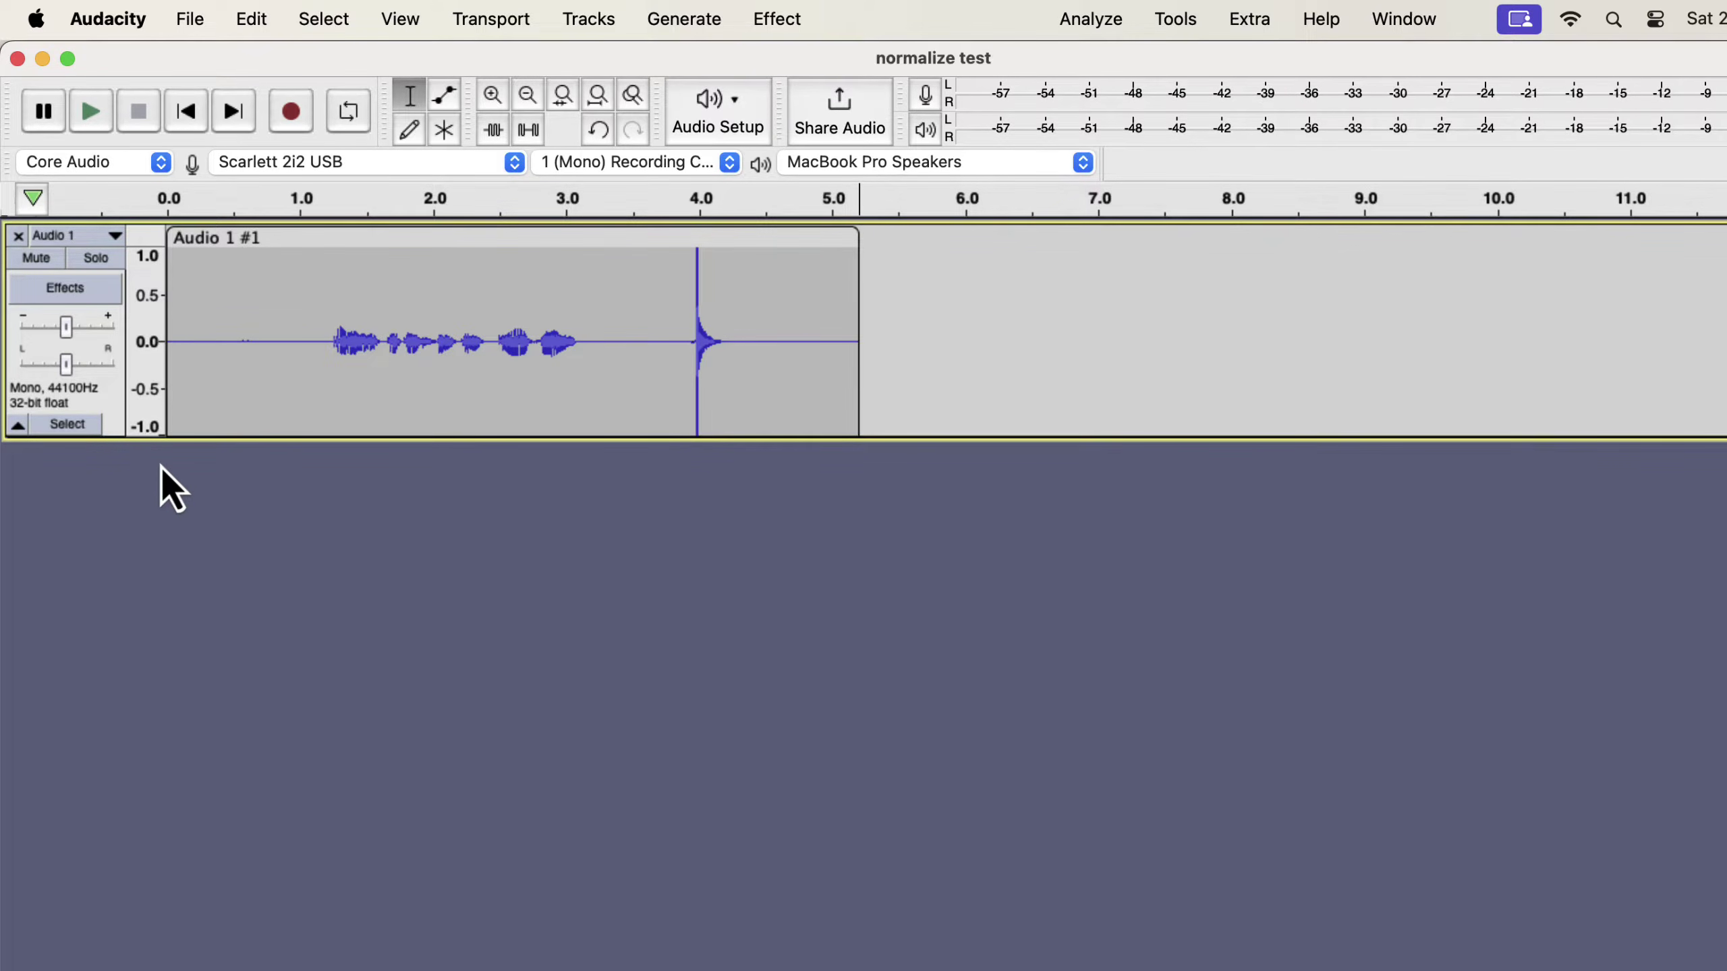
Step: Normalize the first spoken phrase, from about 1.1 to 3.2 seconds, to a peak amplitude of -3.0 dB and play the audio
left_click_drag(319, 335, 591, 353)
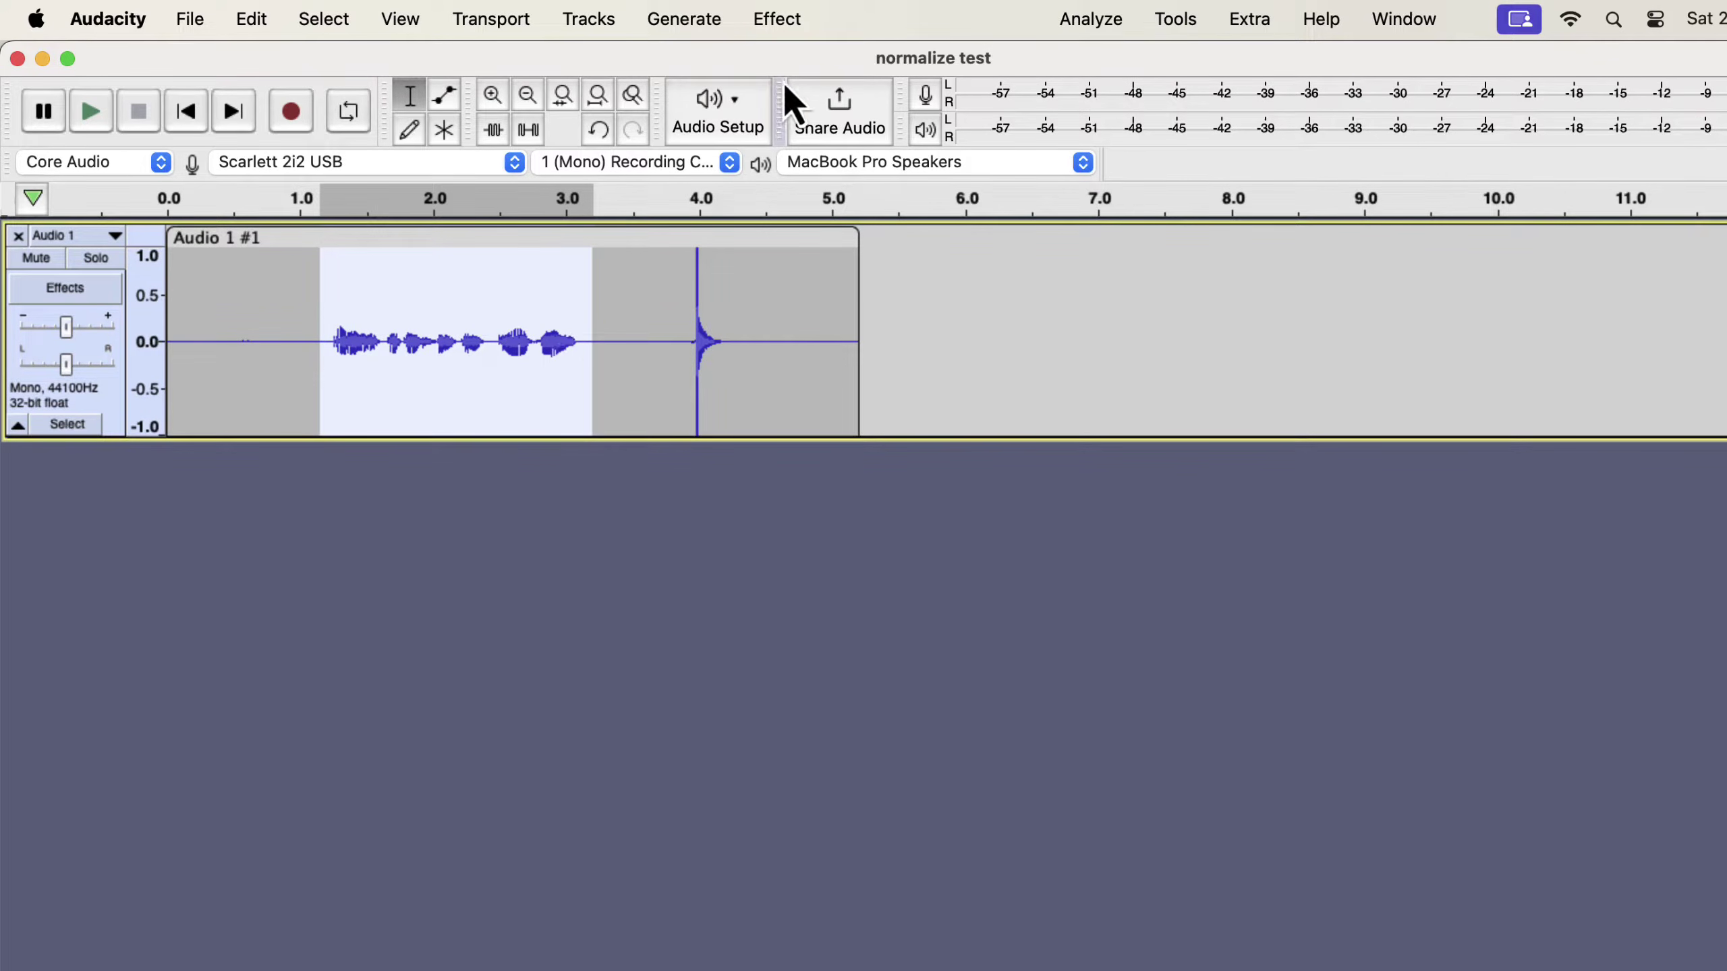
left_click(788, 20)
mouse_move(802, 192)
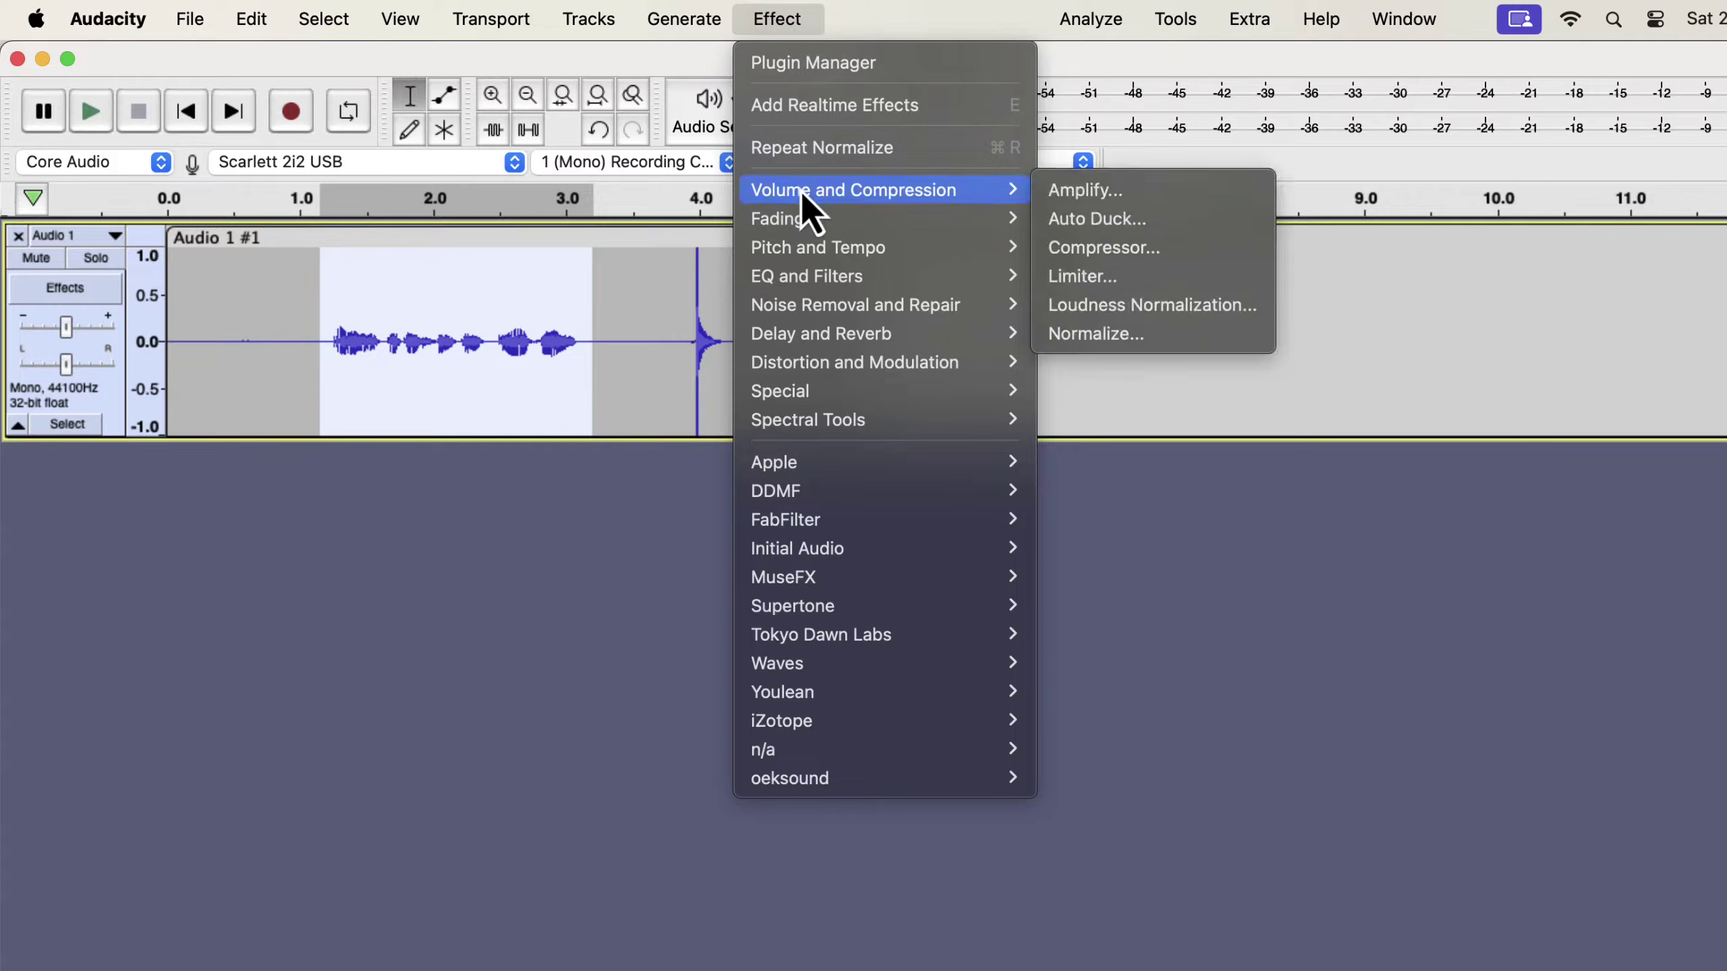
left_click(1064, 334)
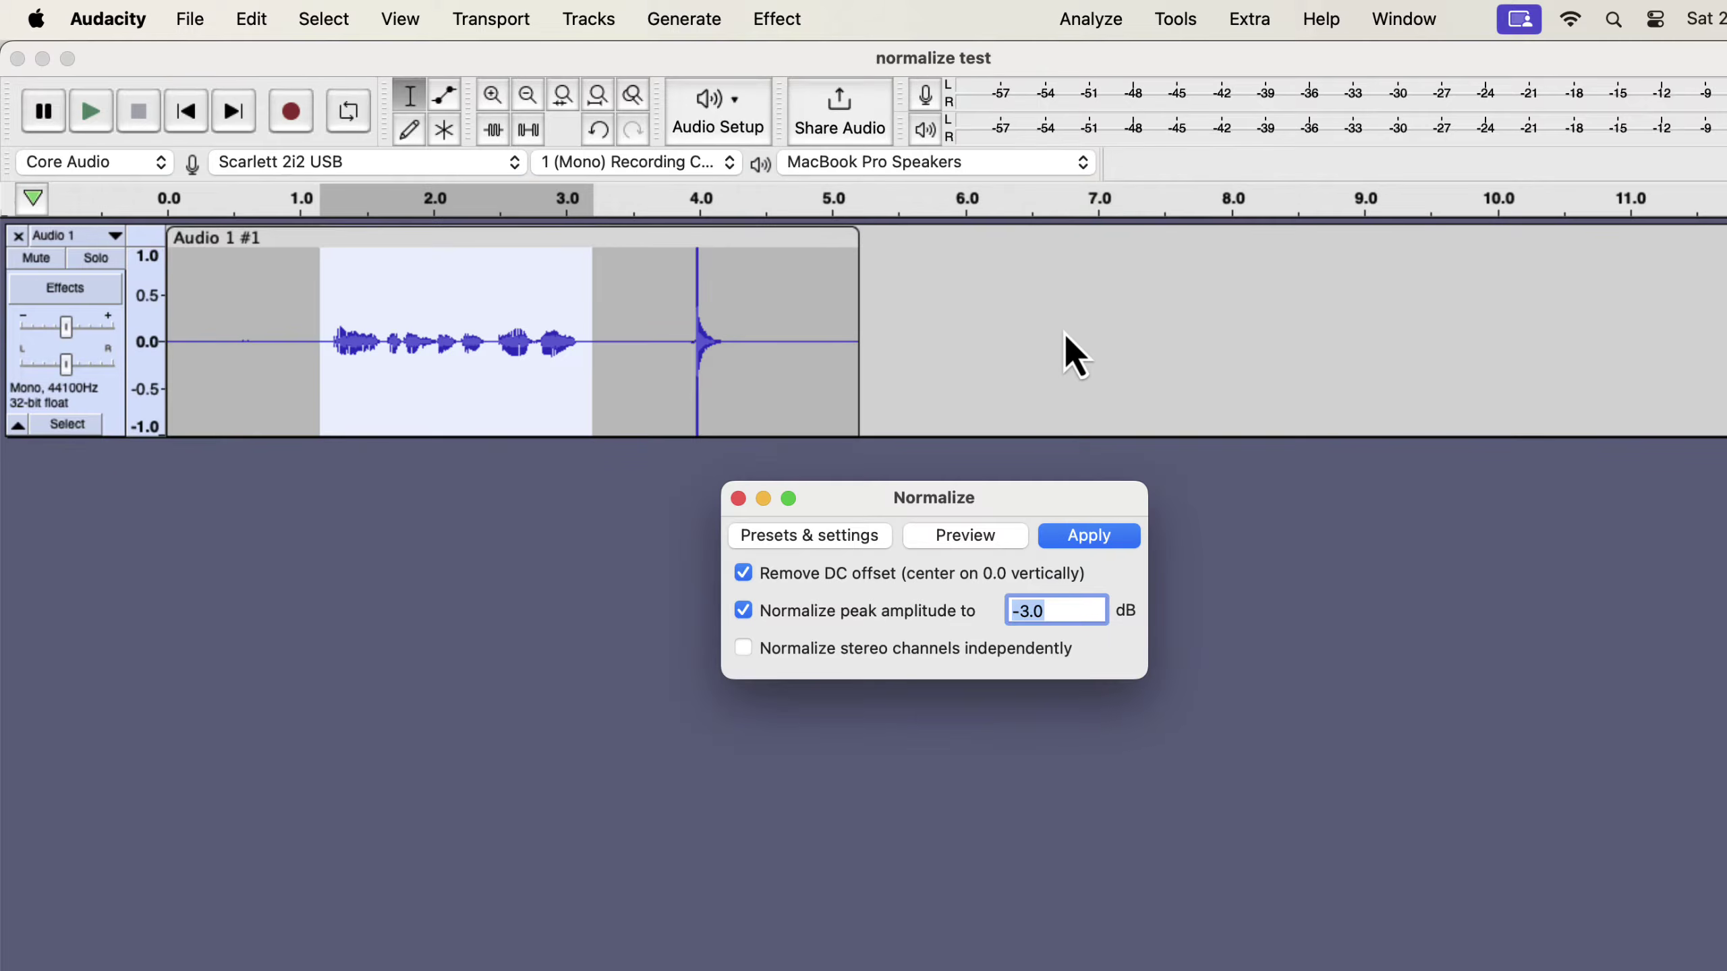
left_click(1081, 541)
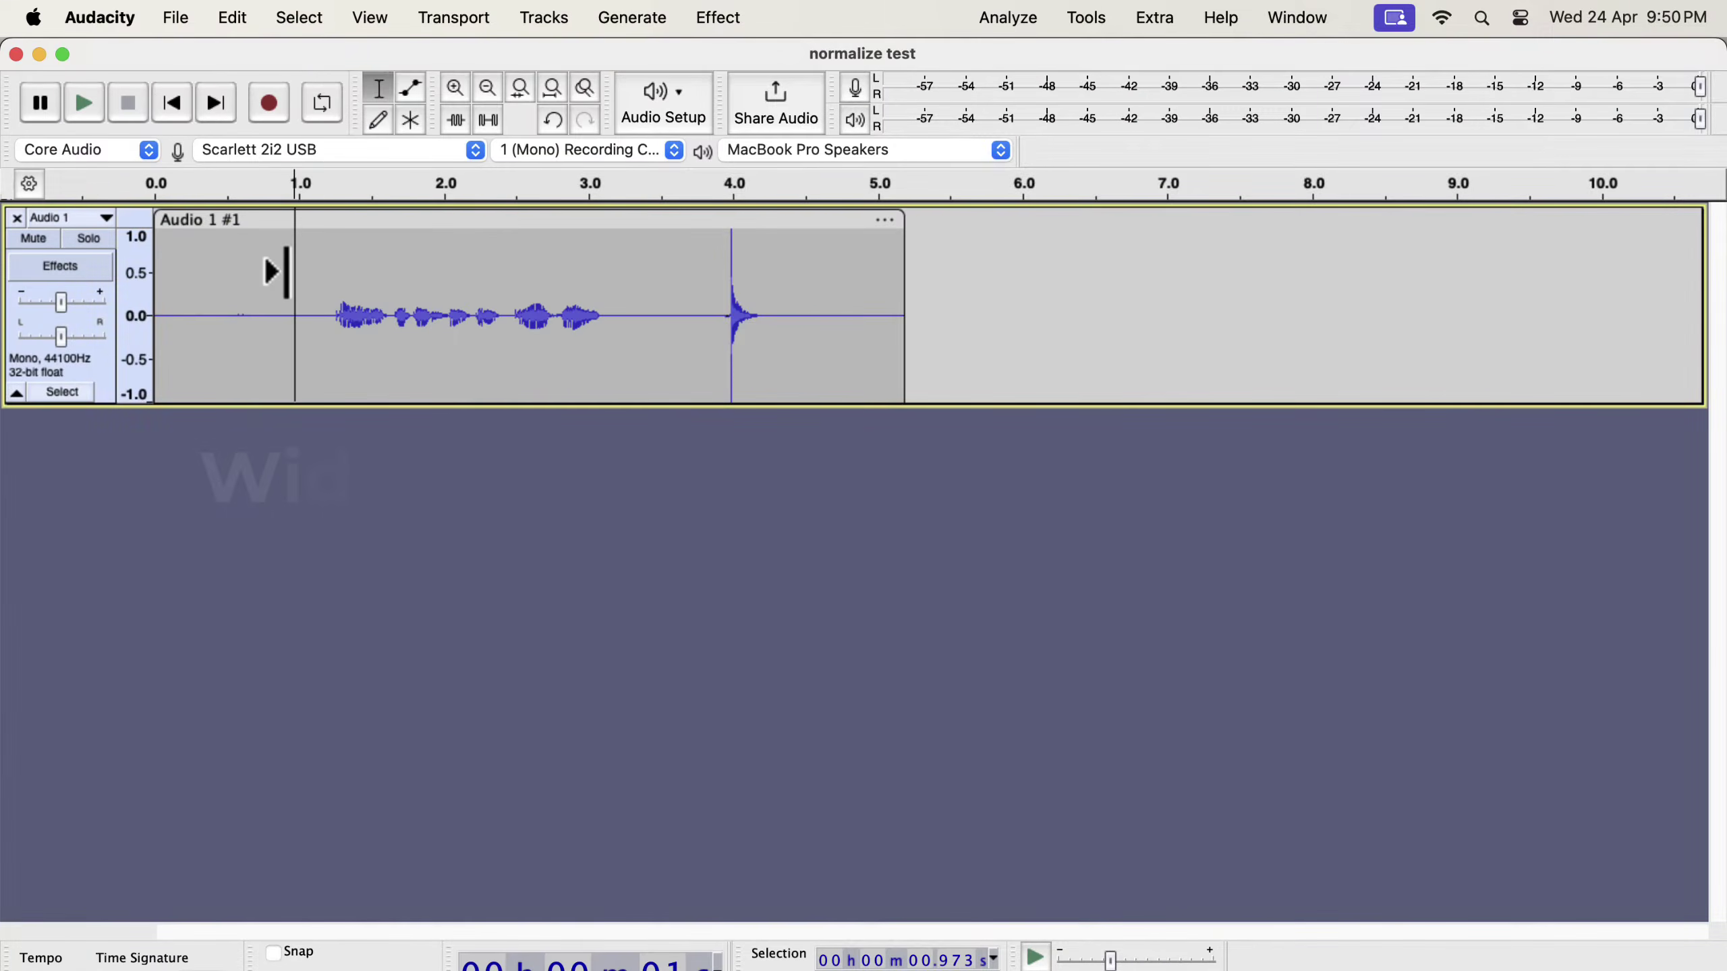
key("space")
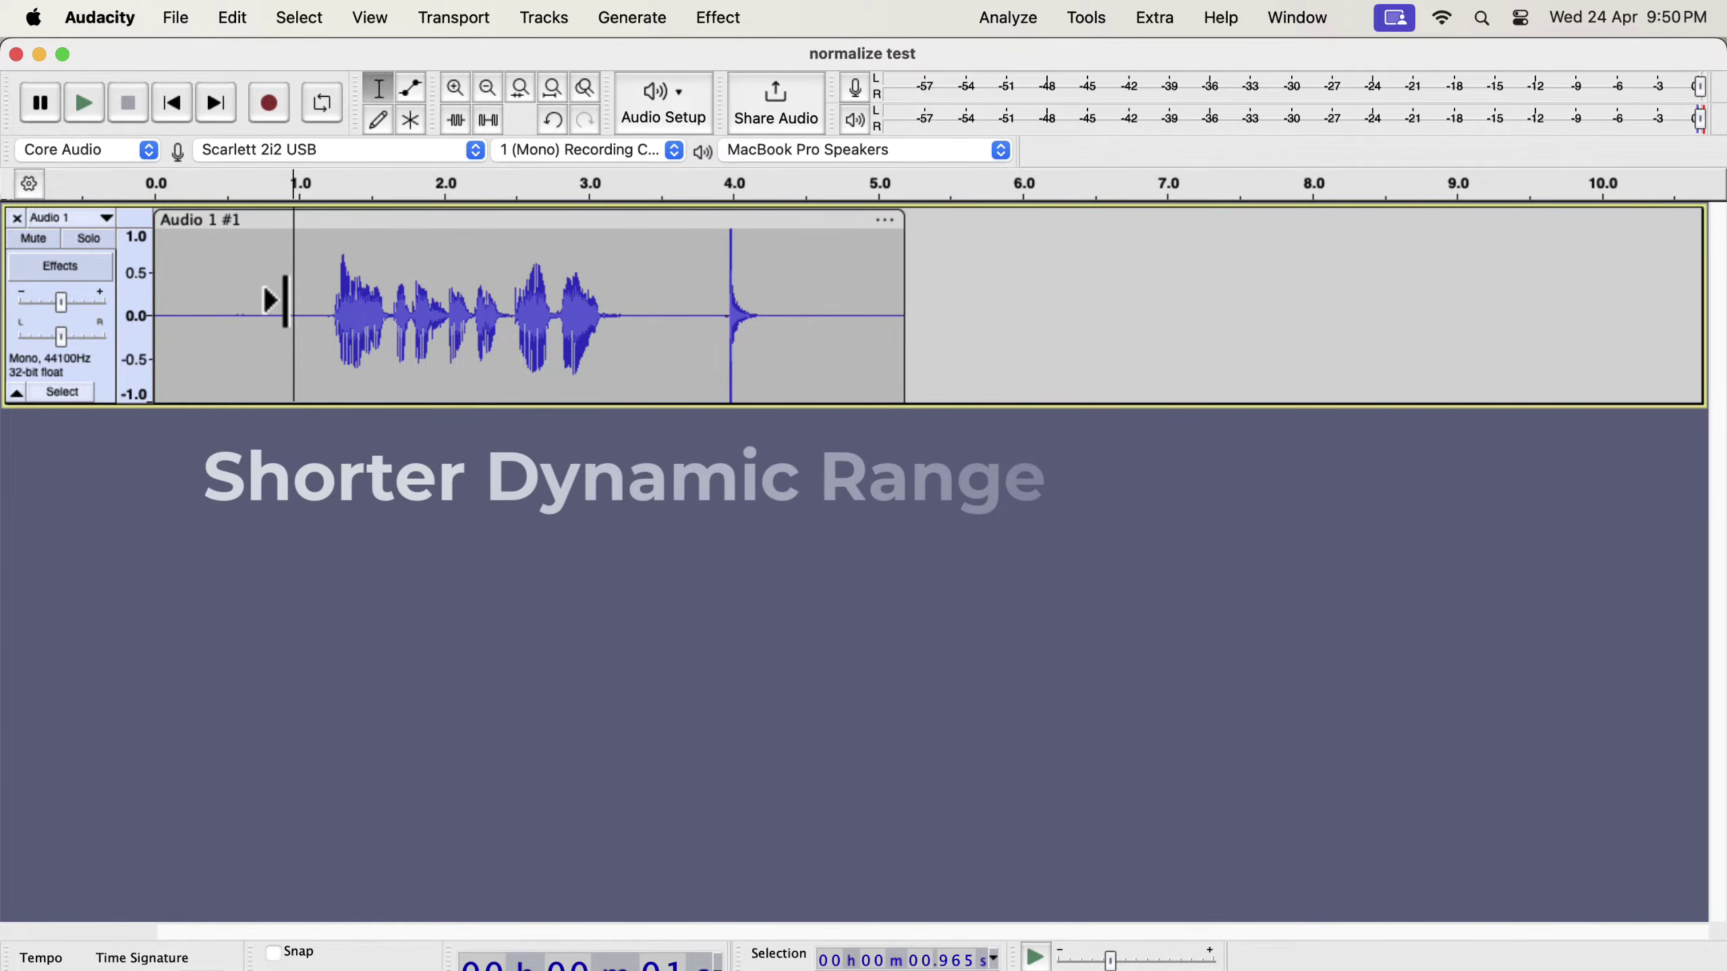
key("space")
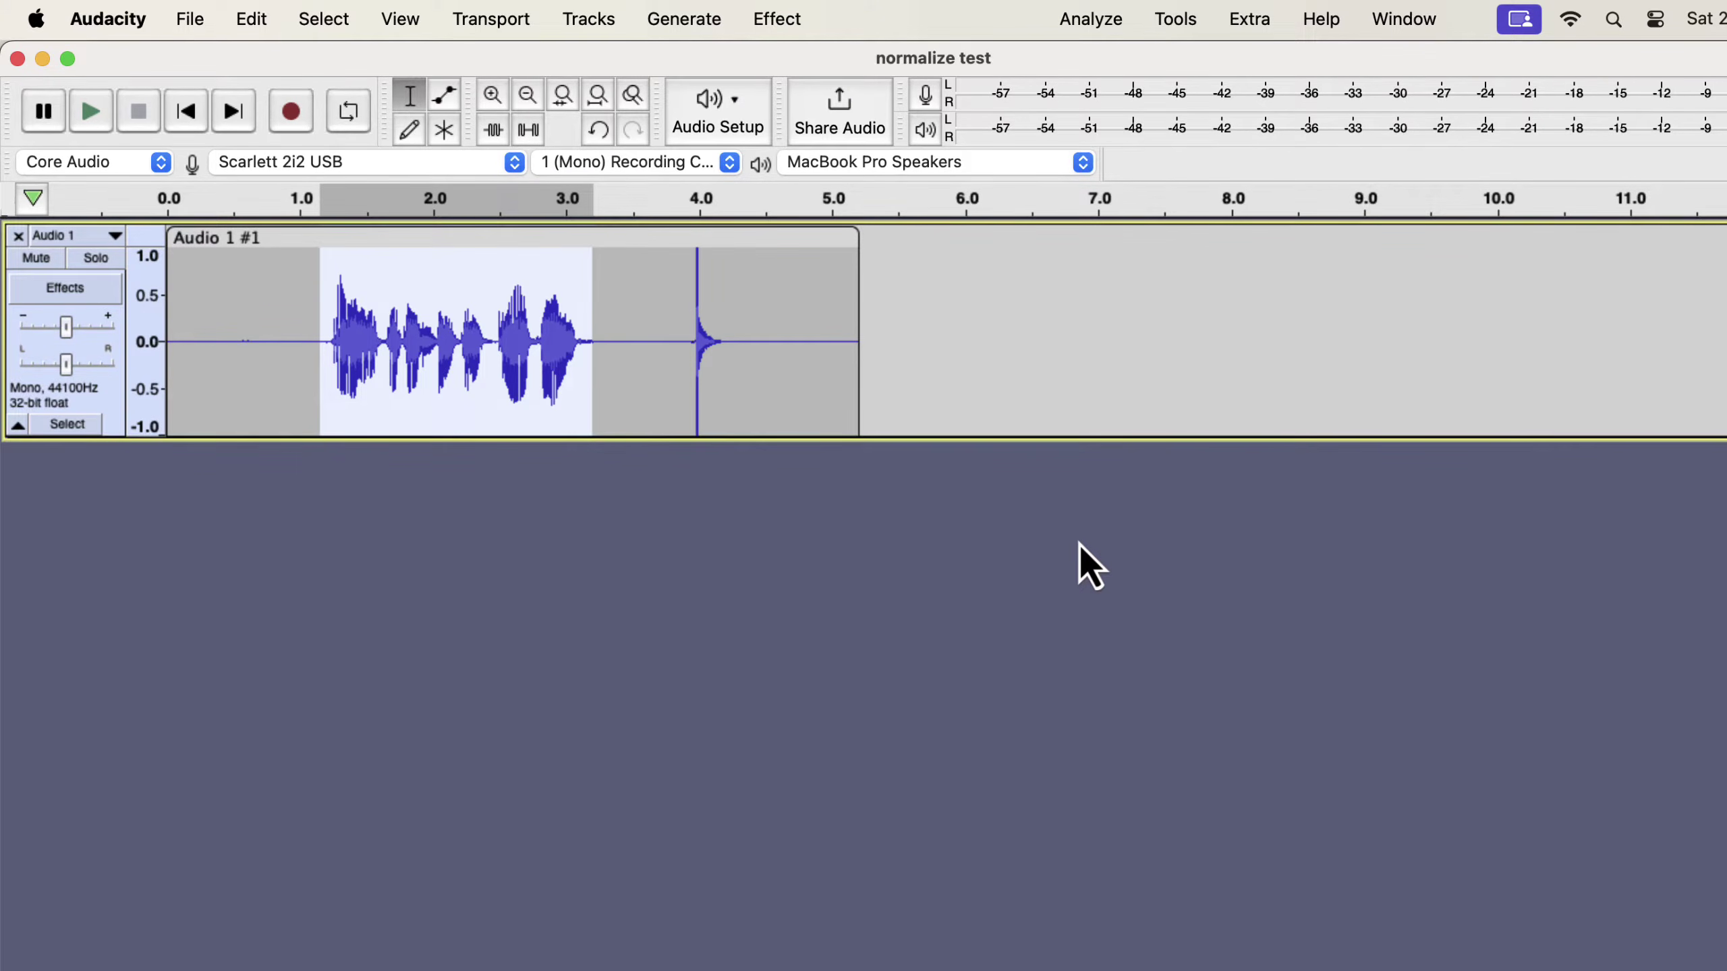
Step: Restore the project to its "Created new project" state in the history and clear the selection
left_click(400, 20)
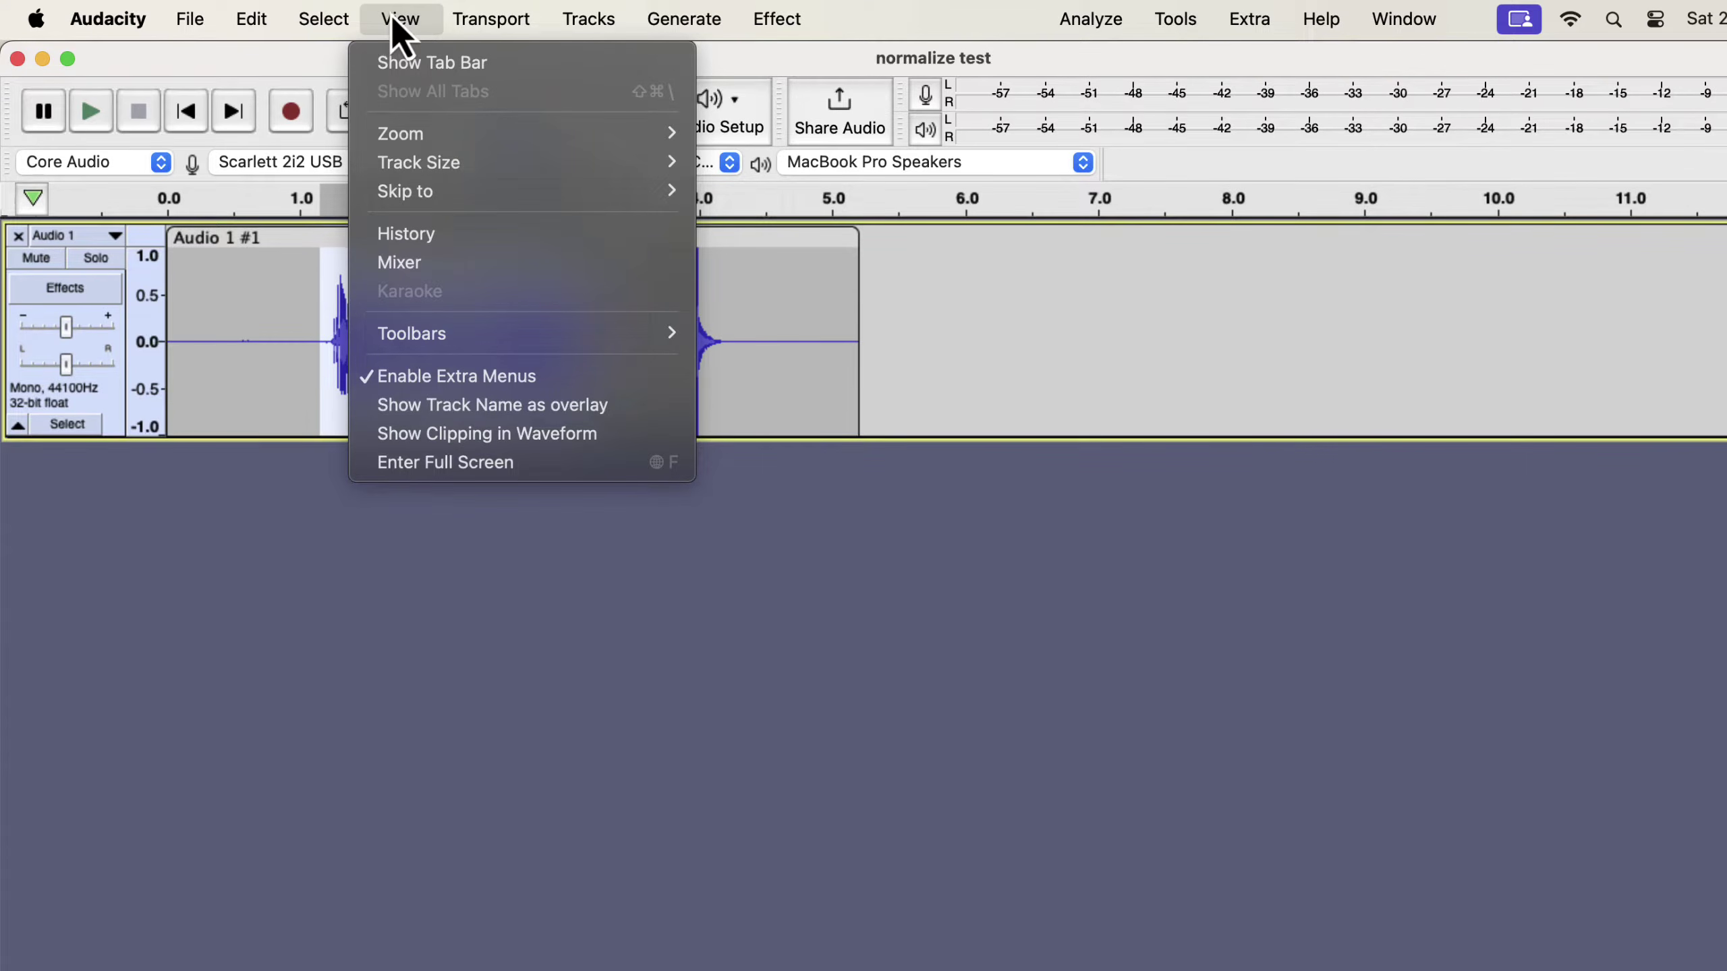
left_click(415, 233)
mouse_move(410, 229)
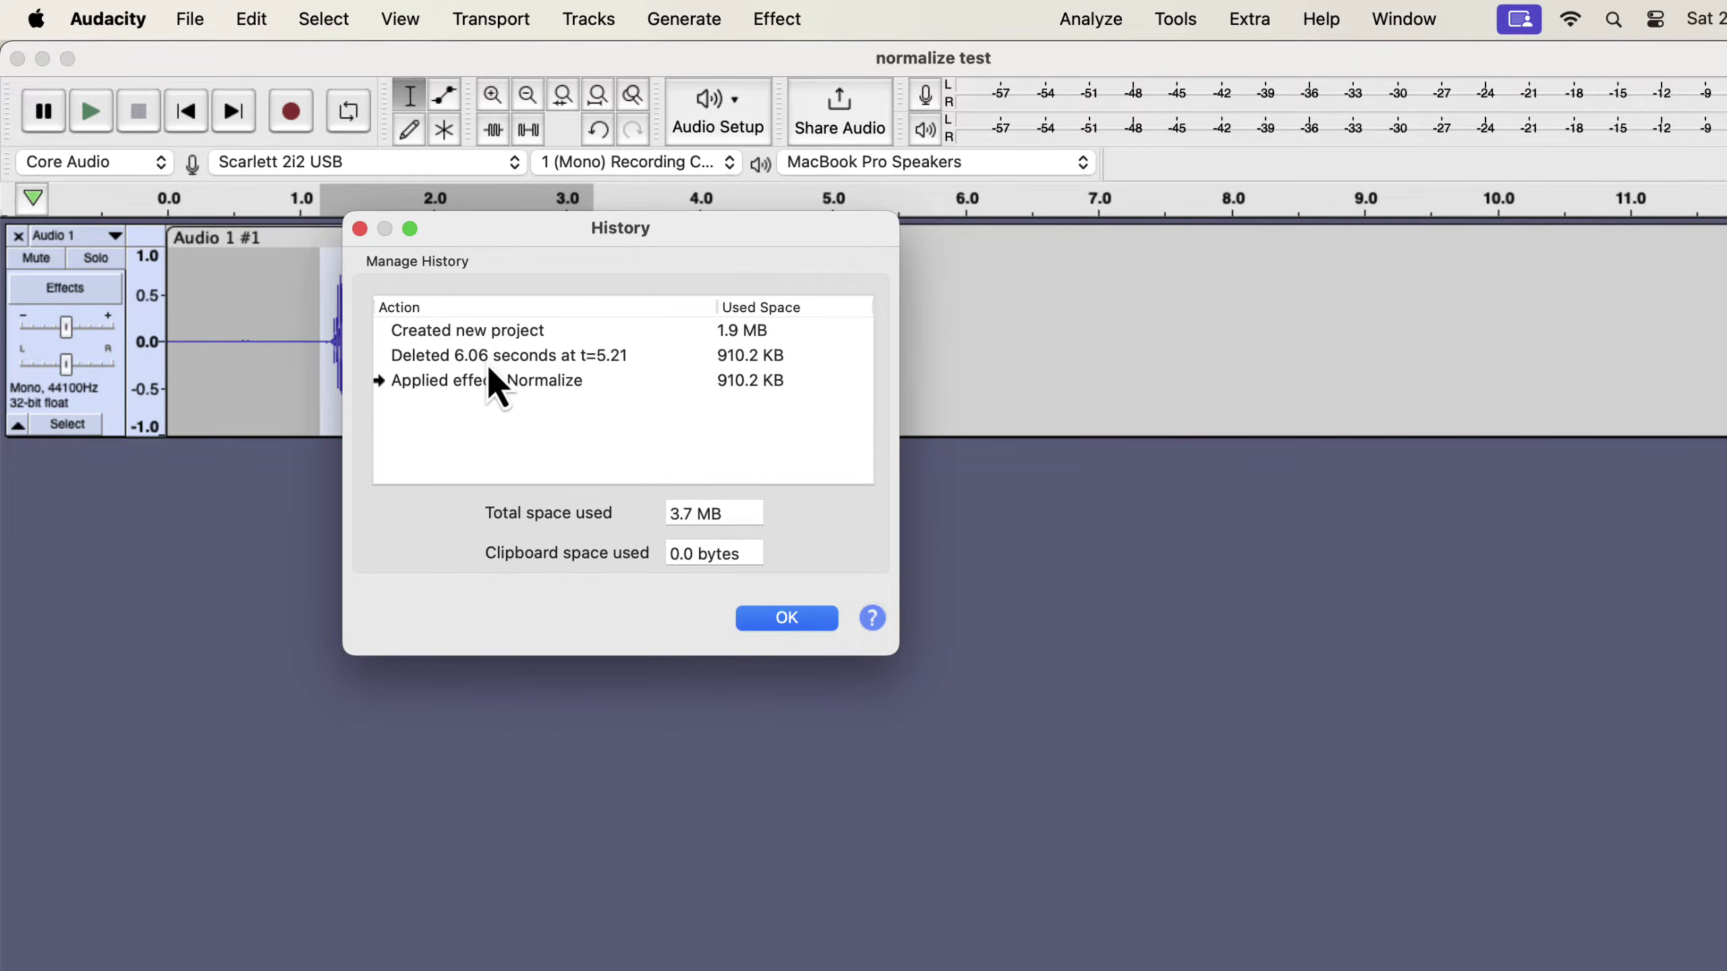
left_click(491, 337)
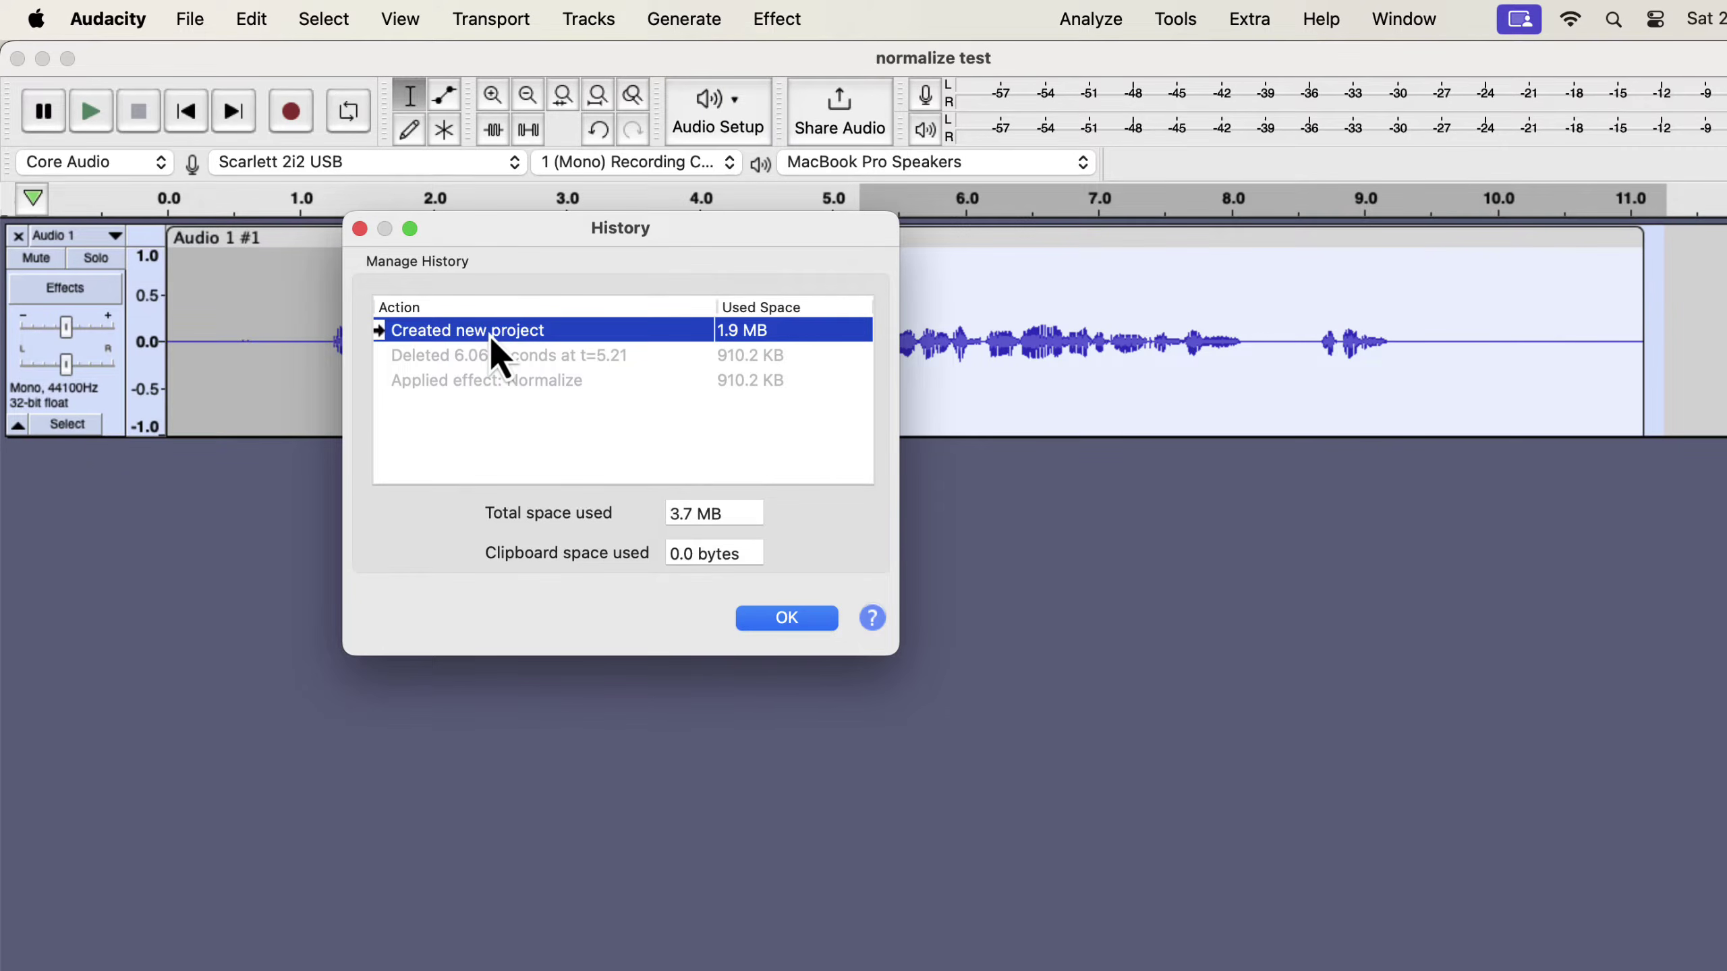
left_click(782, 618)
left_click(550, 511)
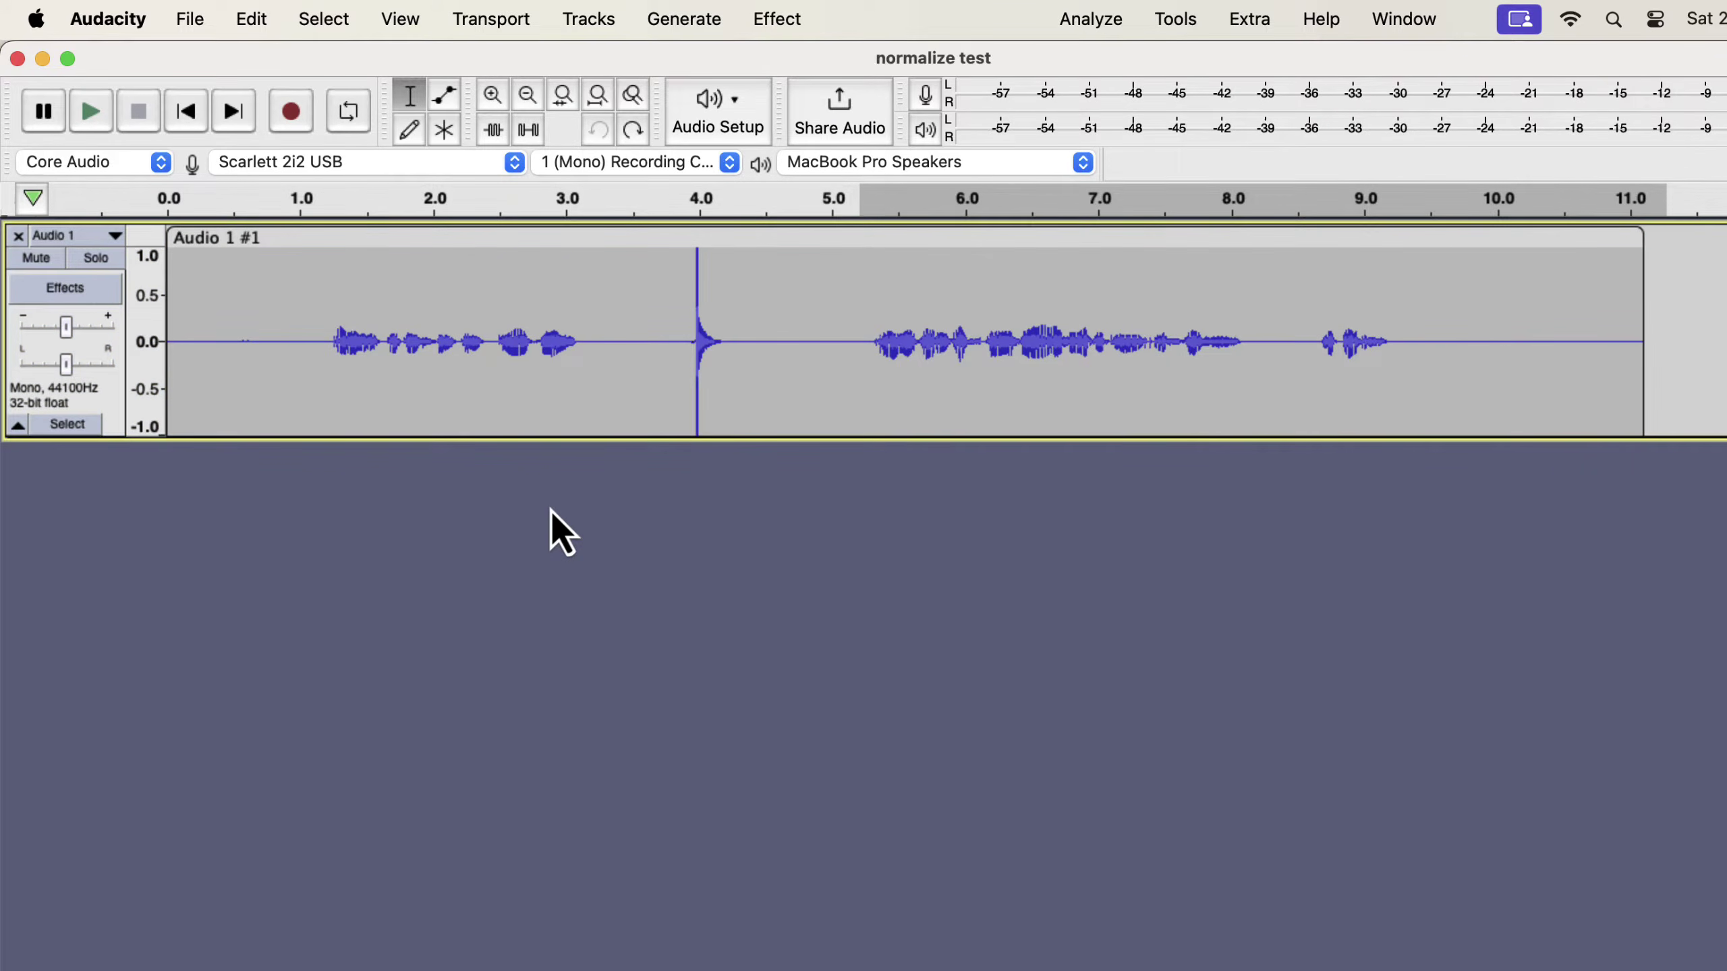
Step: Normalize the first spoken phrase from about 1.1 to 3.4 seconds, and undo the effect
left_click_drag(320, 309, 625, 347)
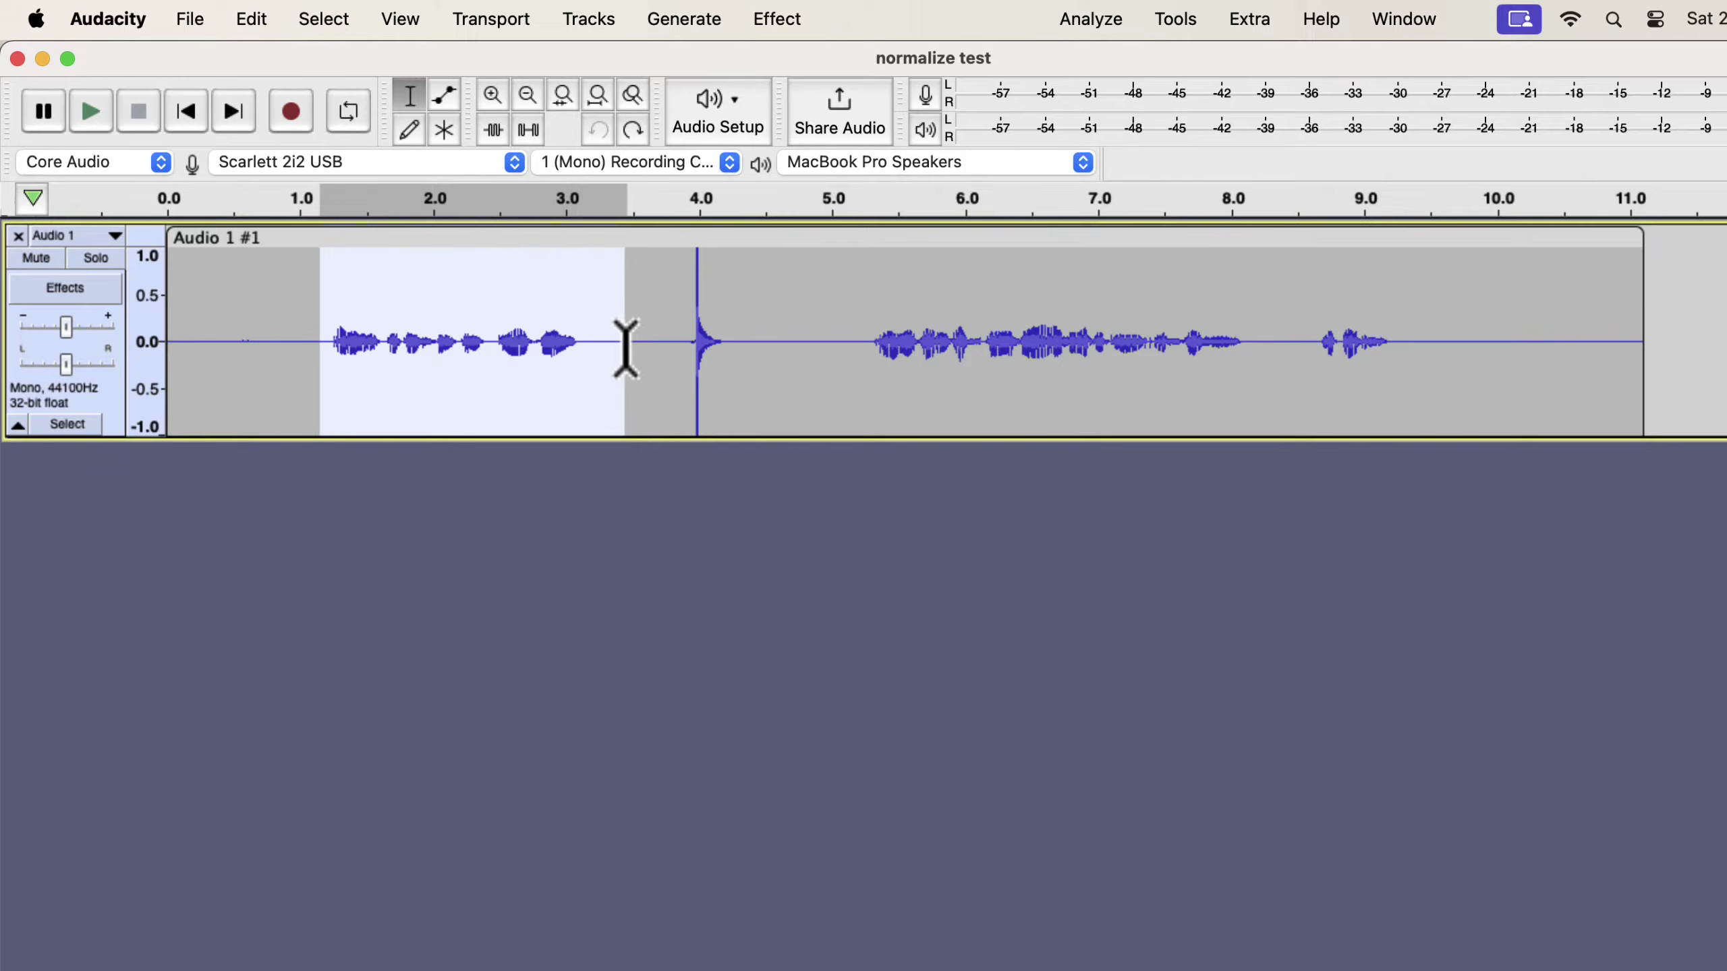
left_click(807, 21)
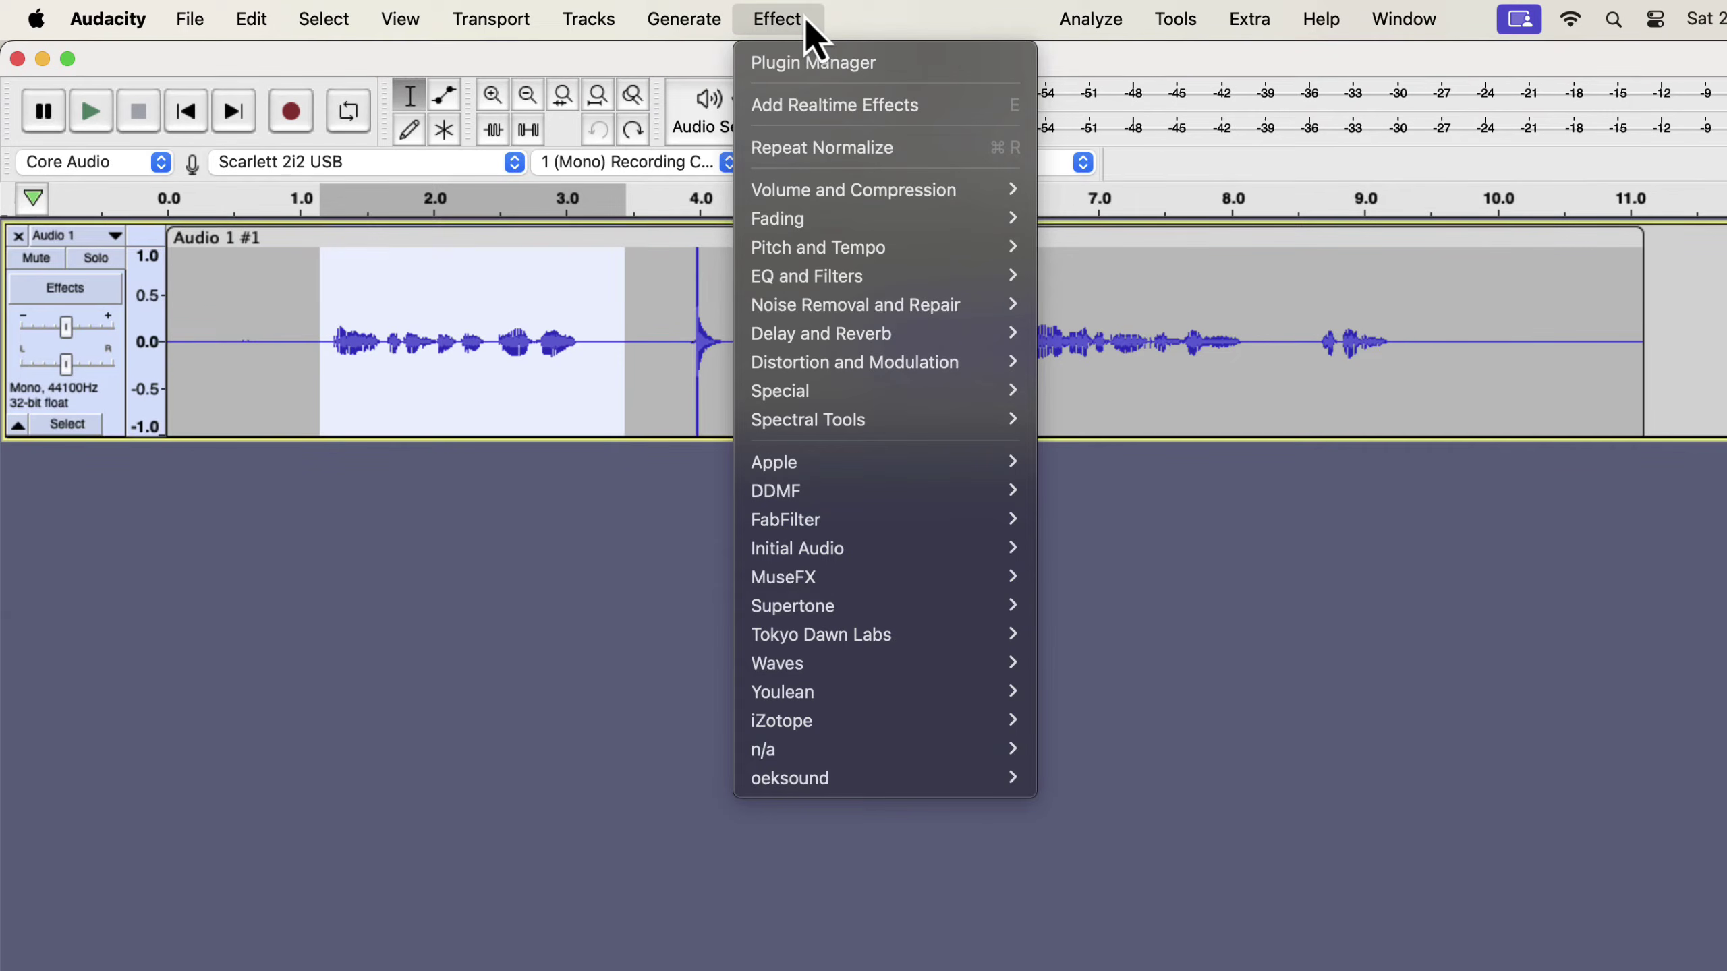
mouse_move(830, 191)
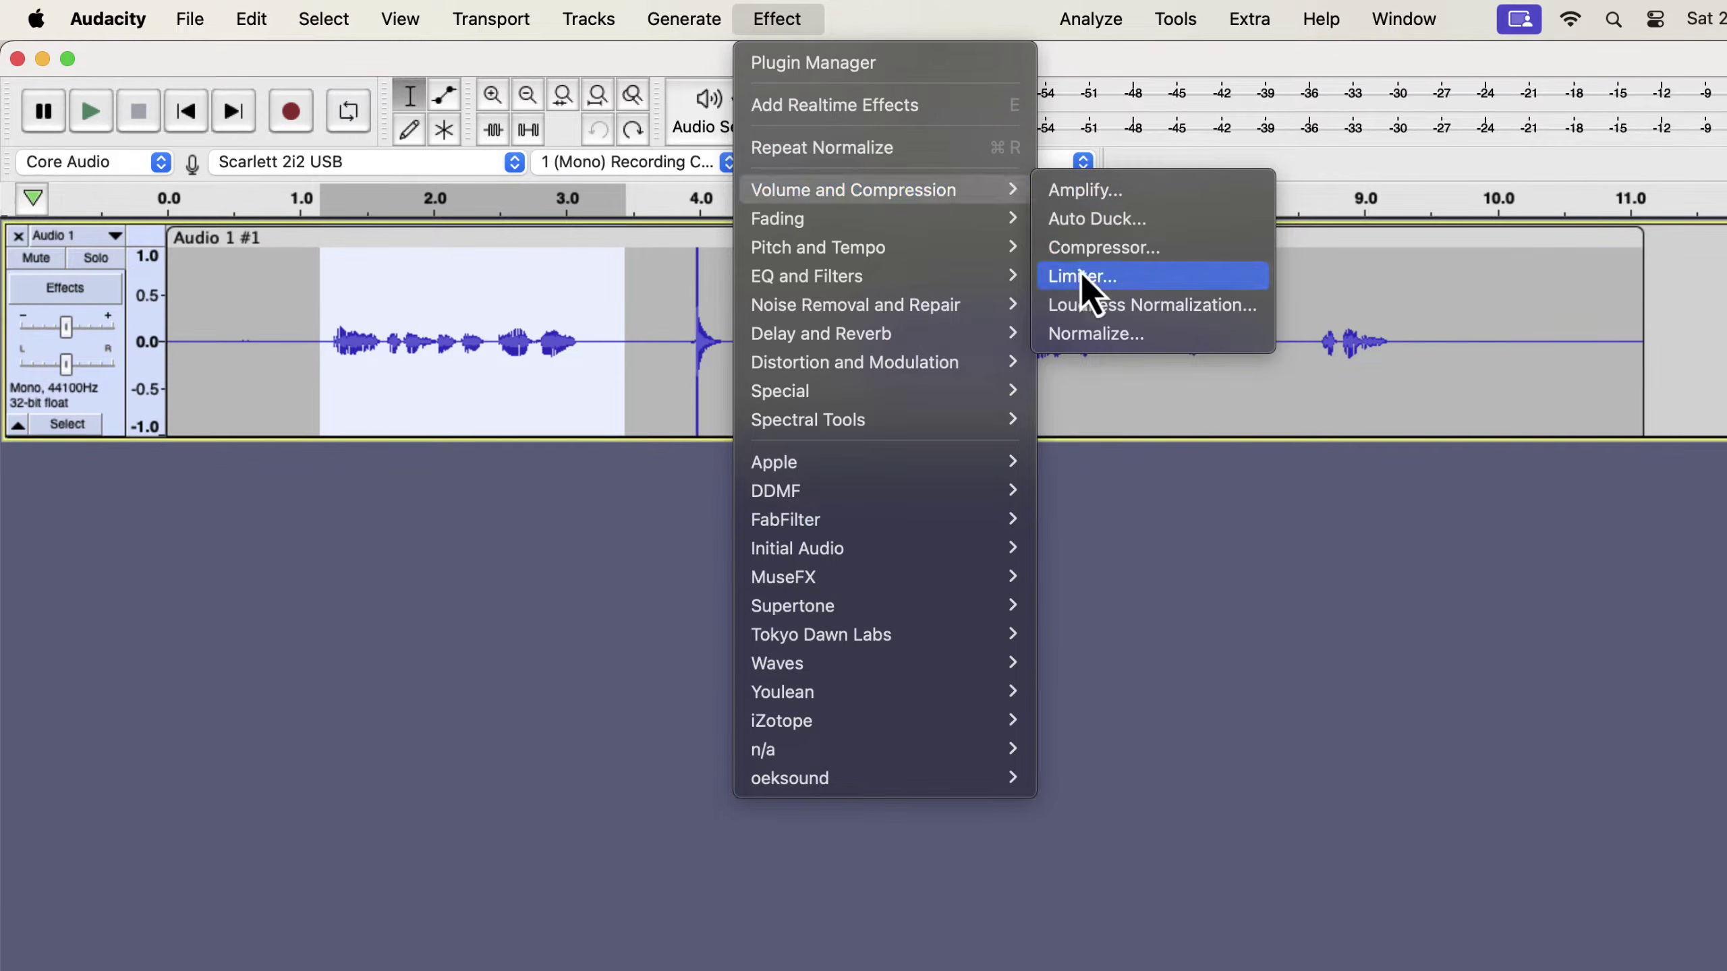
left_click(1076, 345)
left_click(1064, 538)
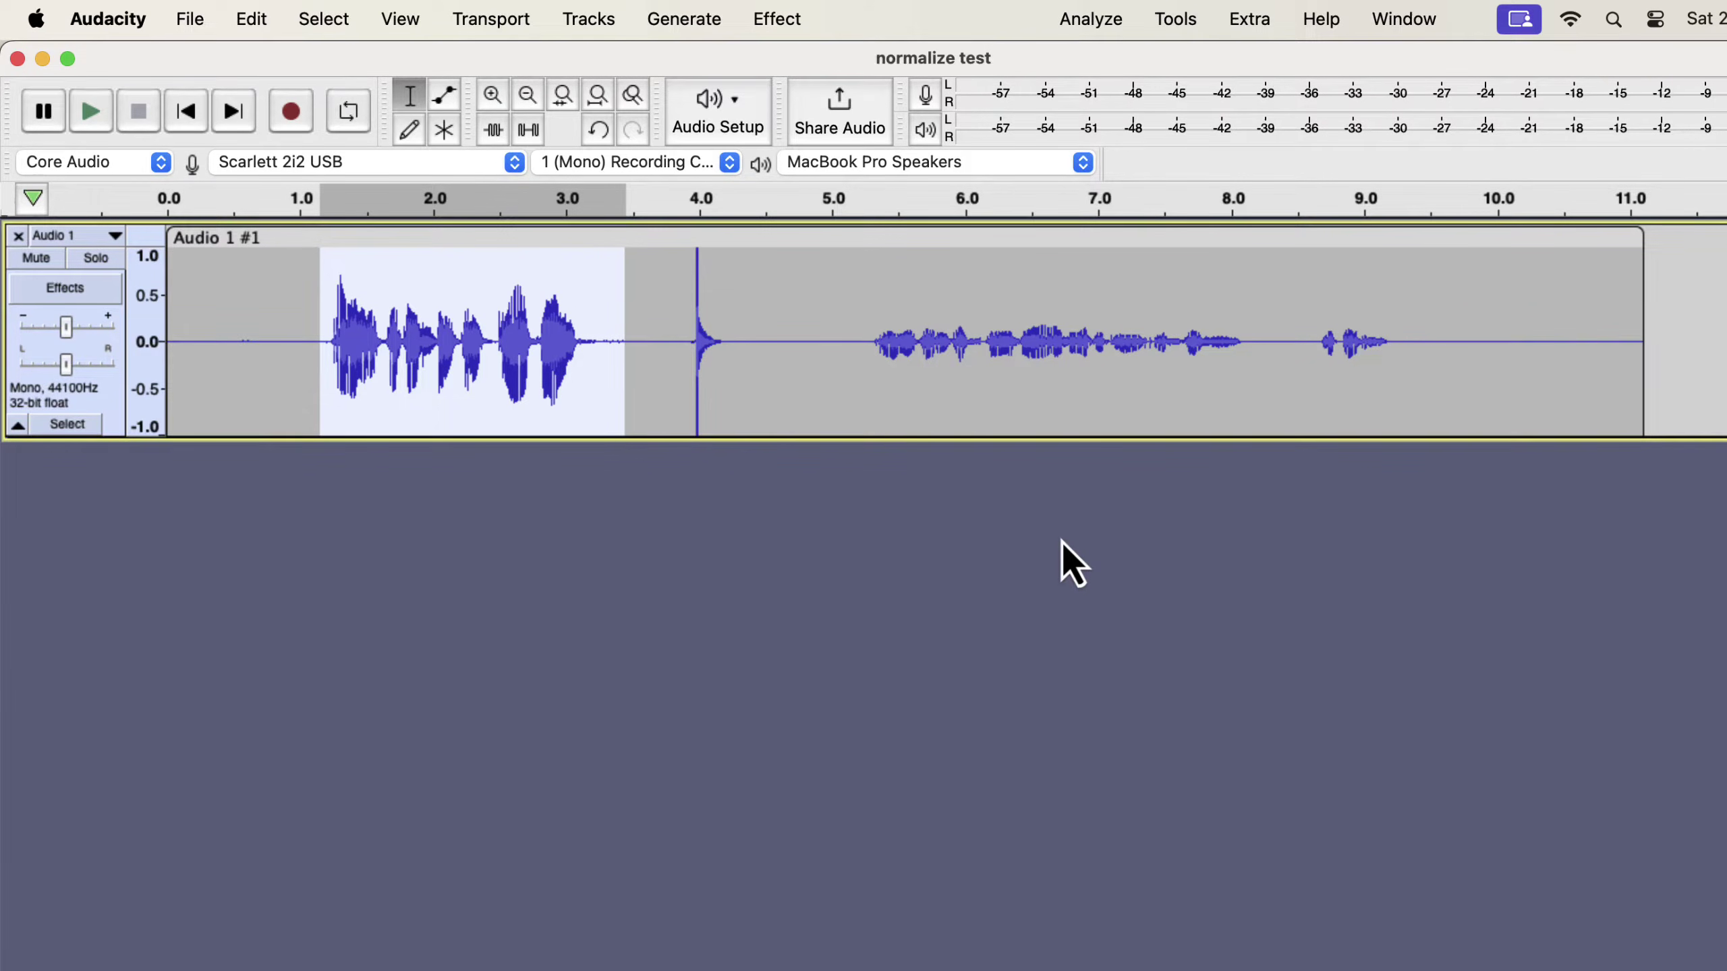
key("super+z")
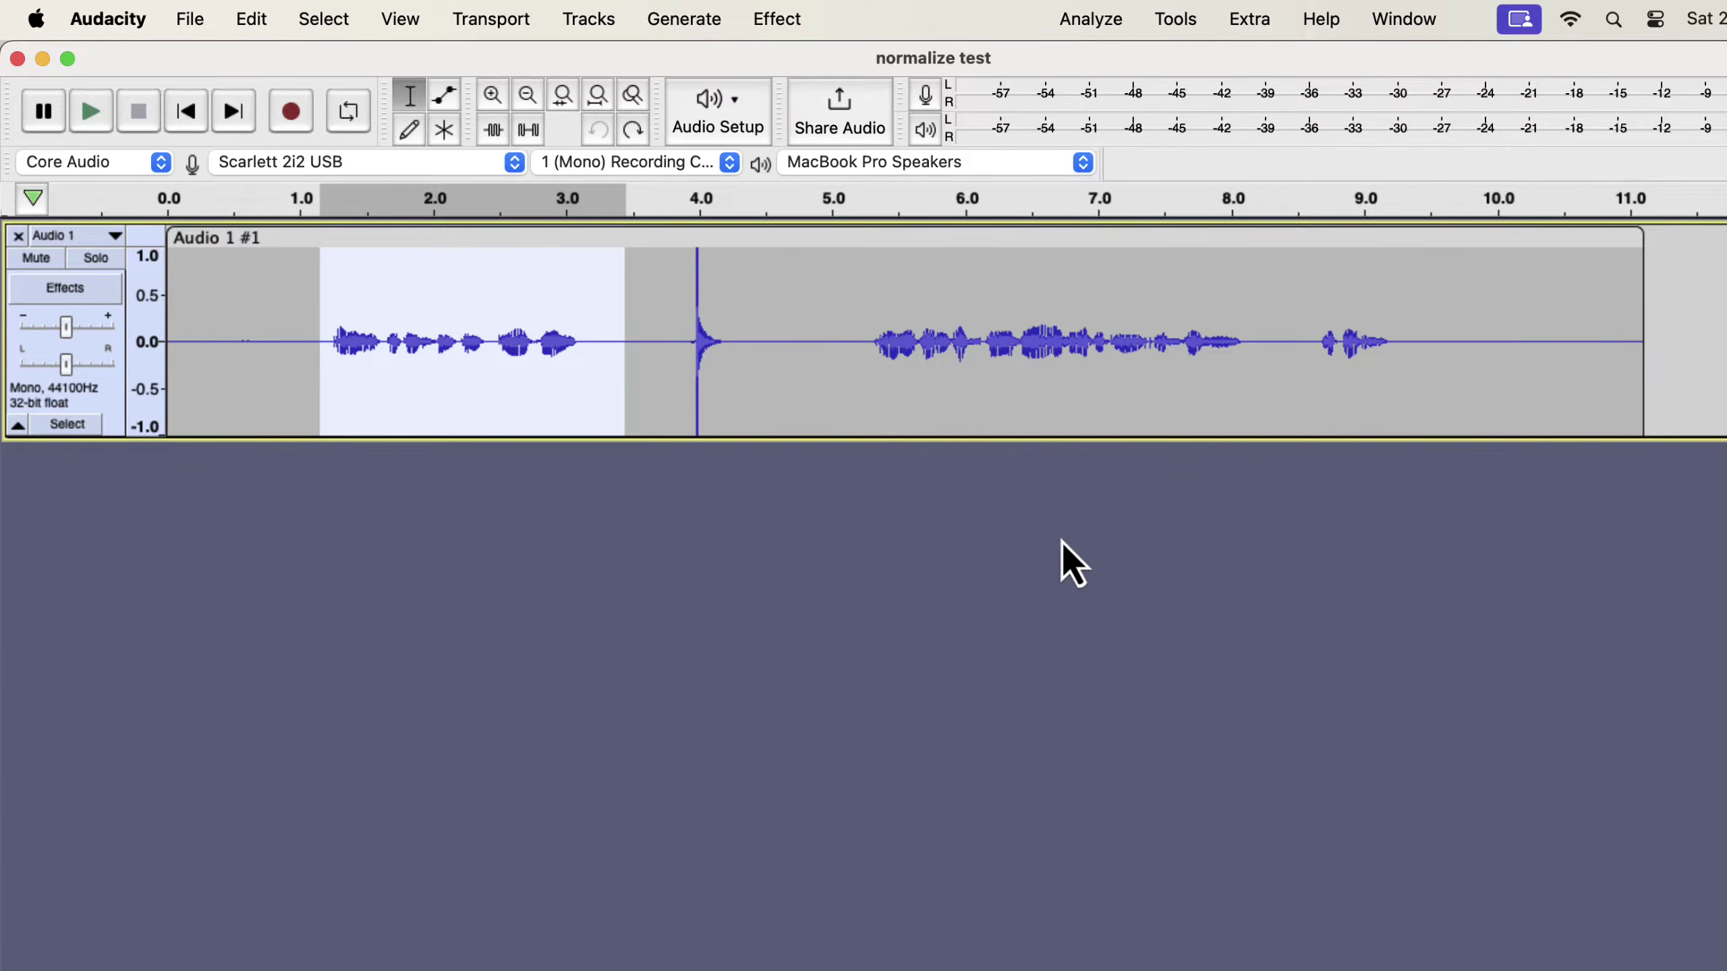
left_click(1061, 543)
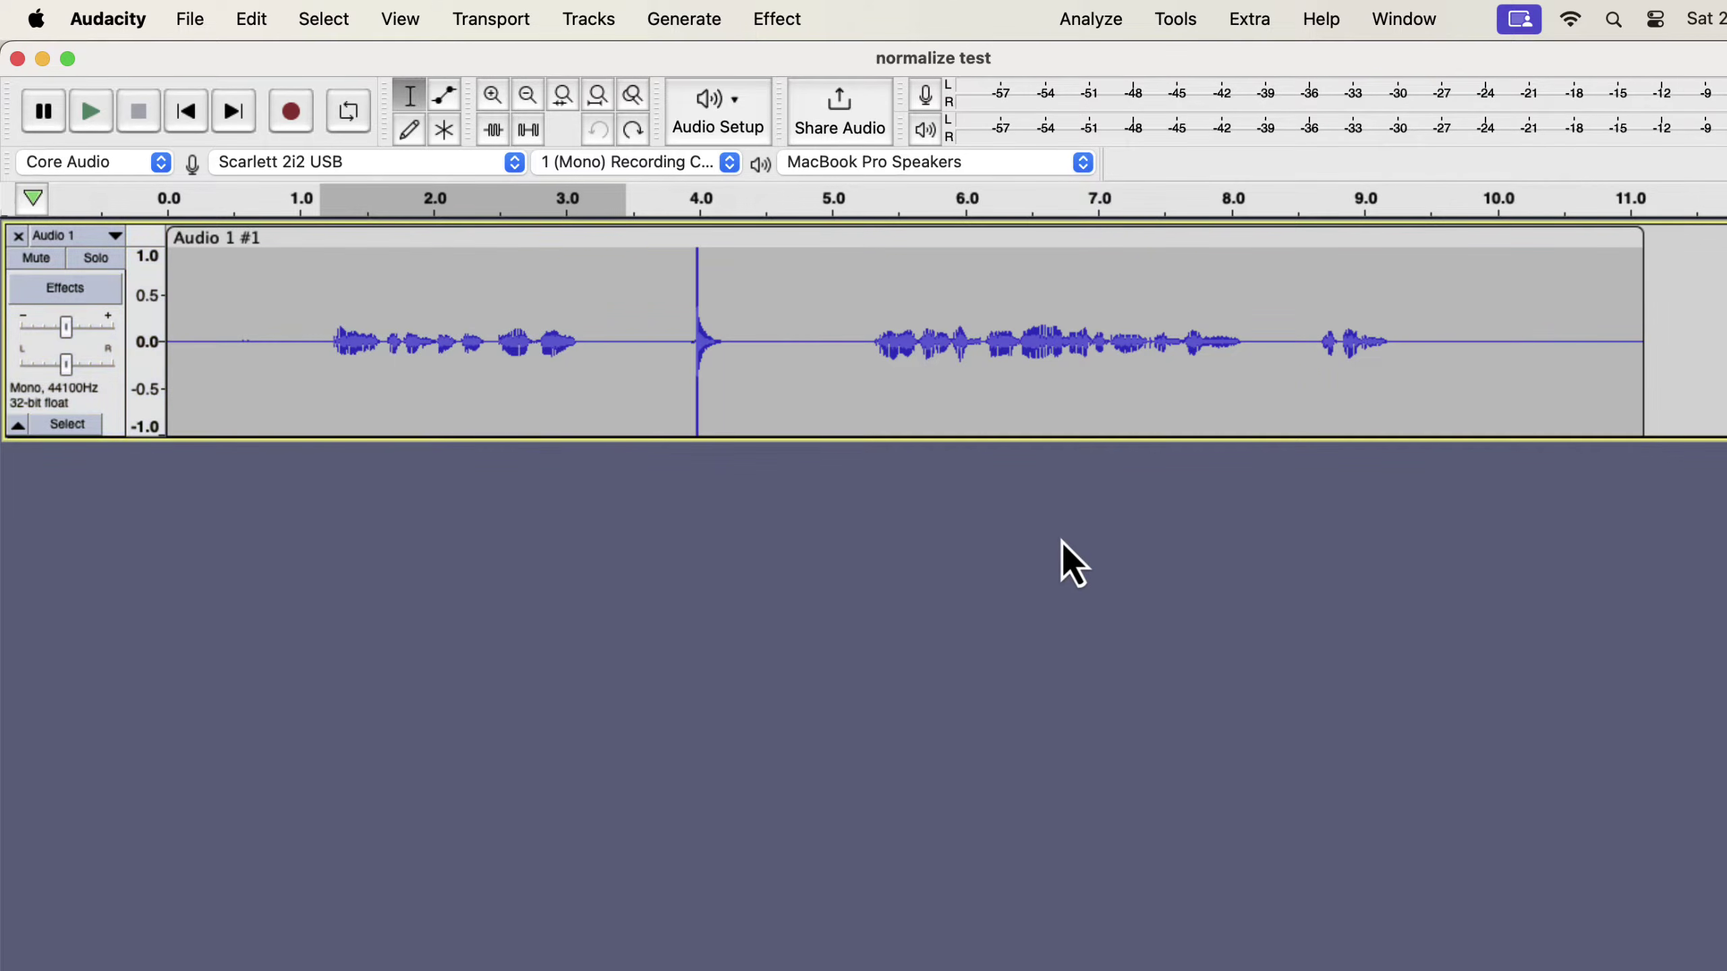
Step: Compress the whole track with a -12 dB threshold, -40 dB noise floor and 2:1 ratio, and undo the compression
double_click(750, 299)
left_click(777, 19)
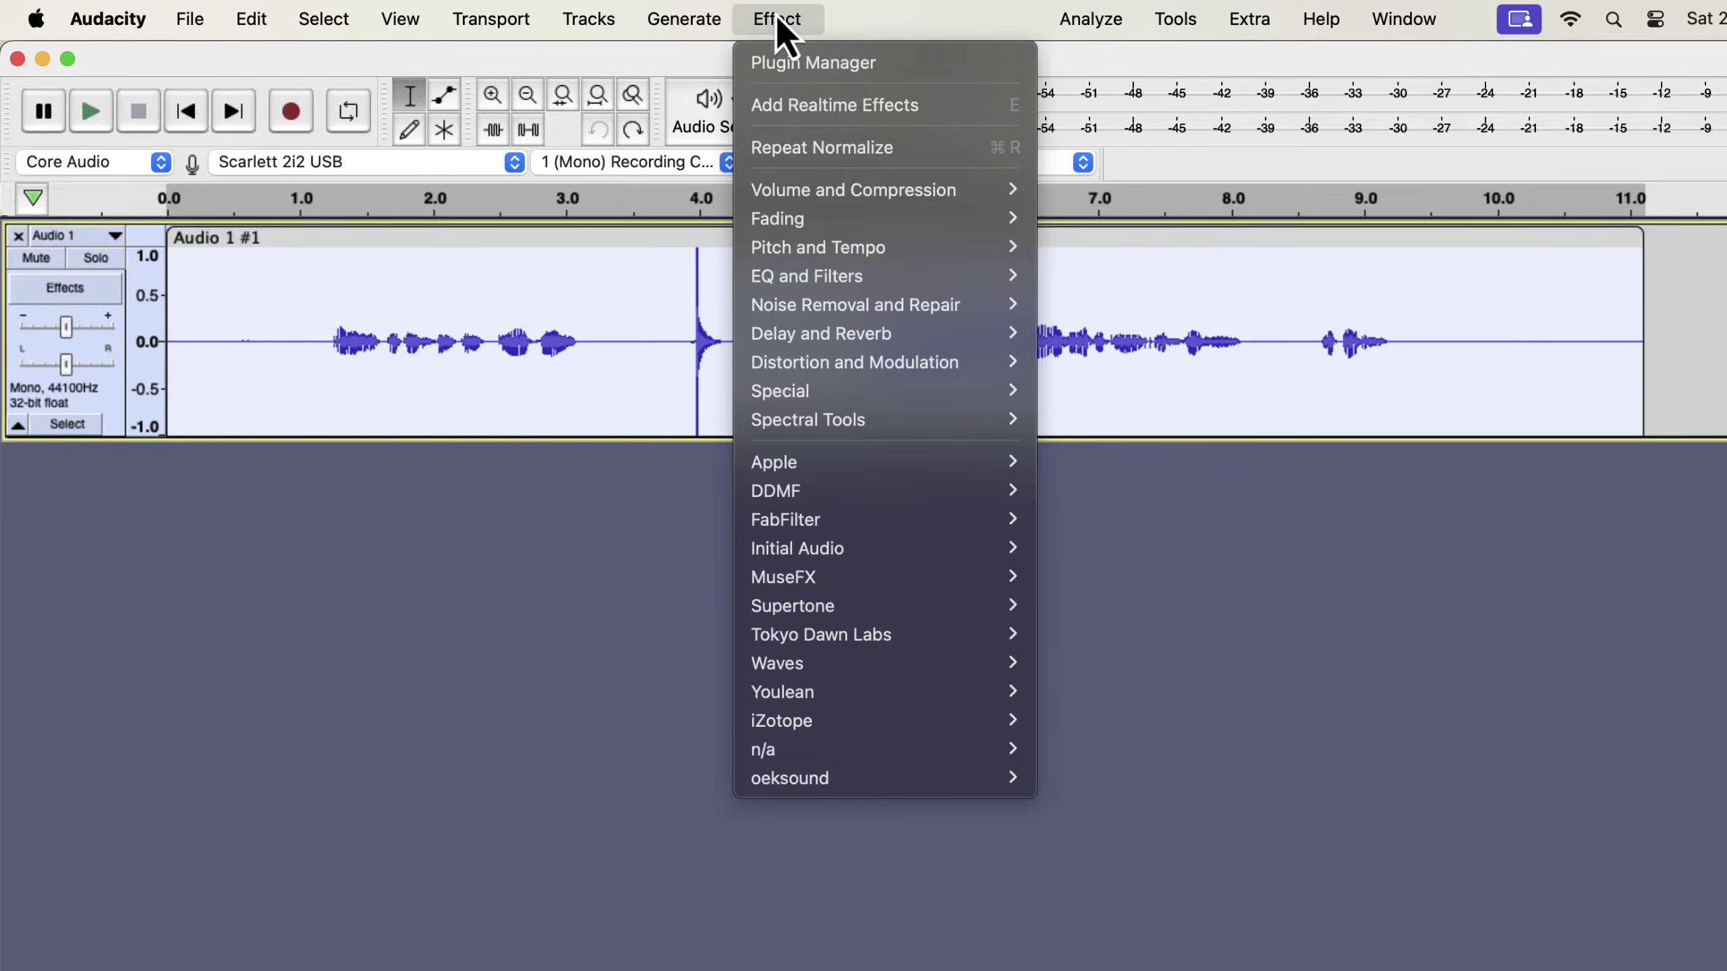
mouse_move(808, 193)
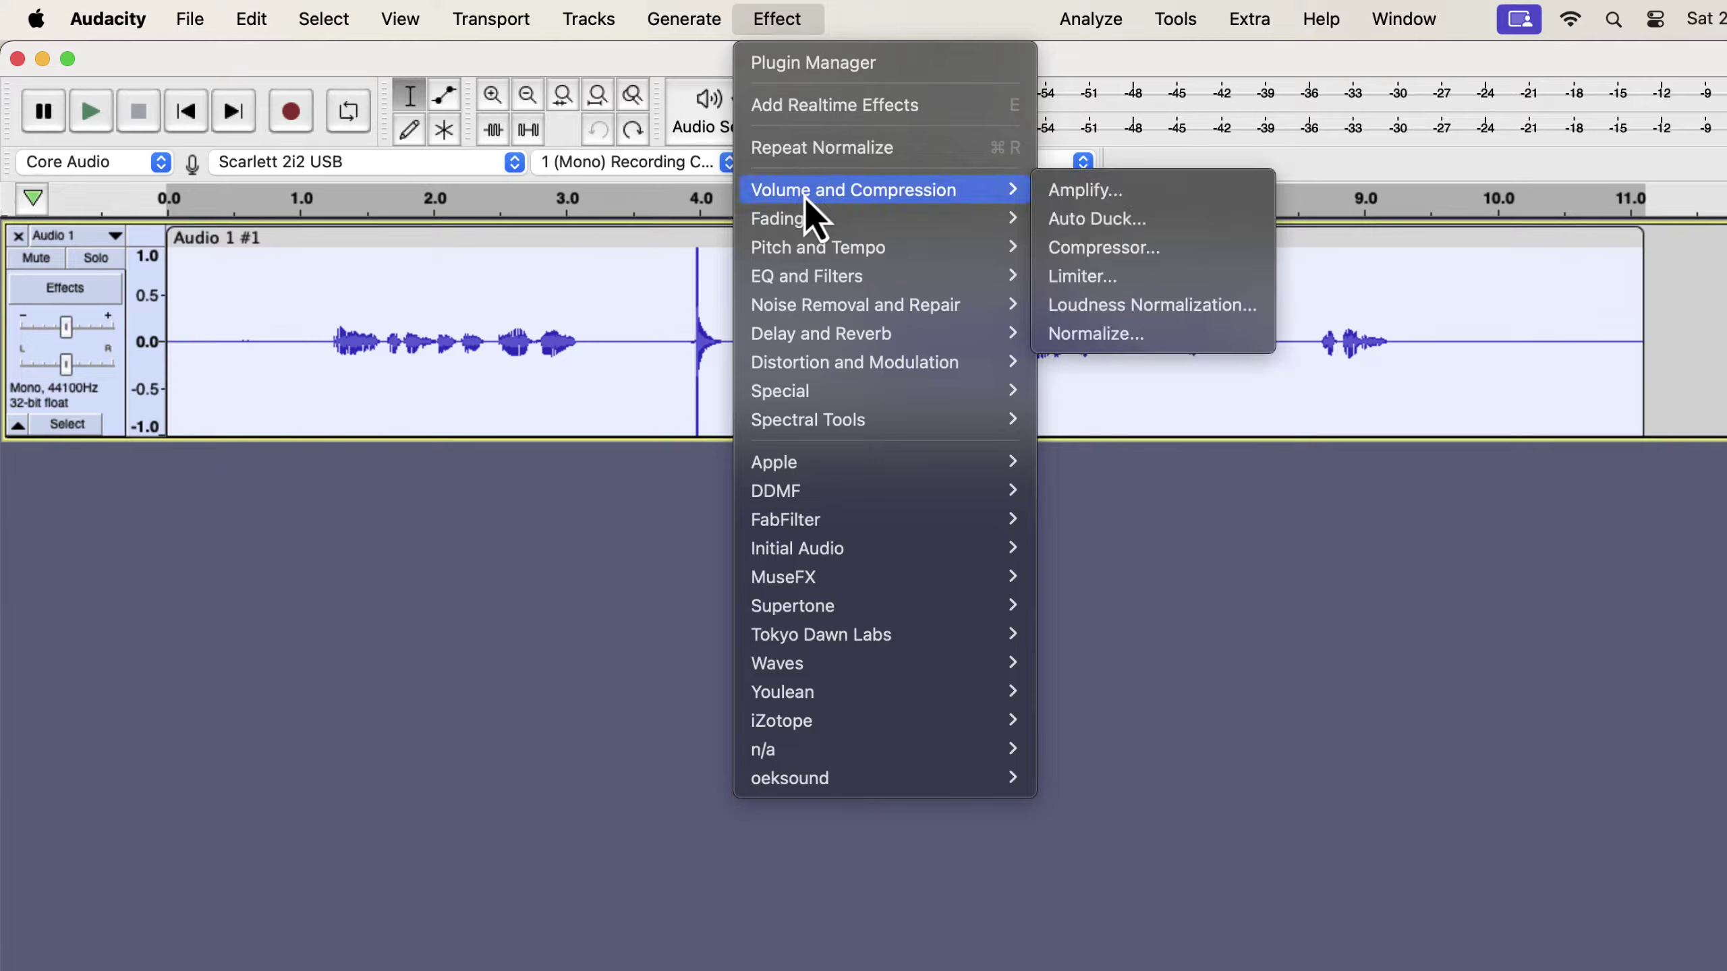
left_click(1077, 249)
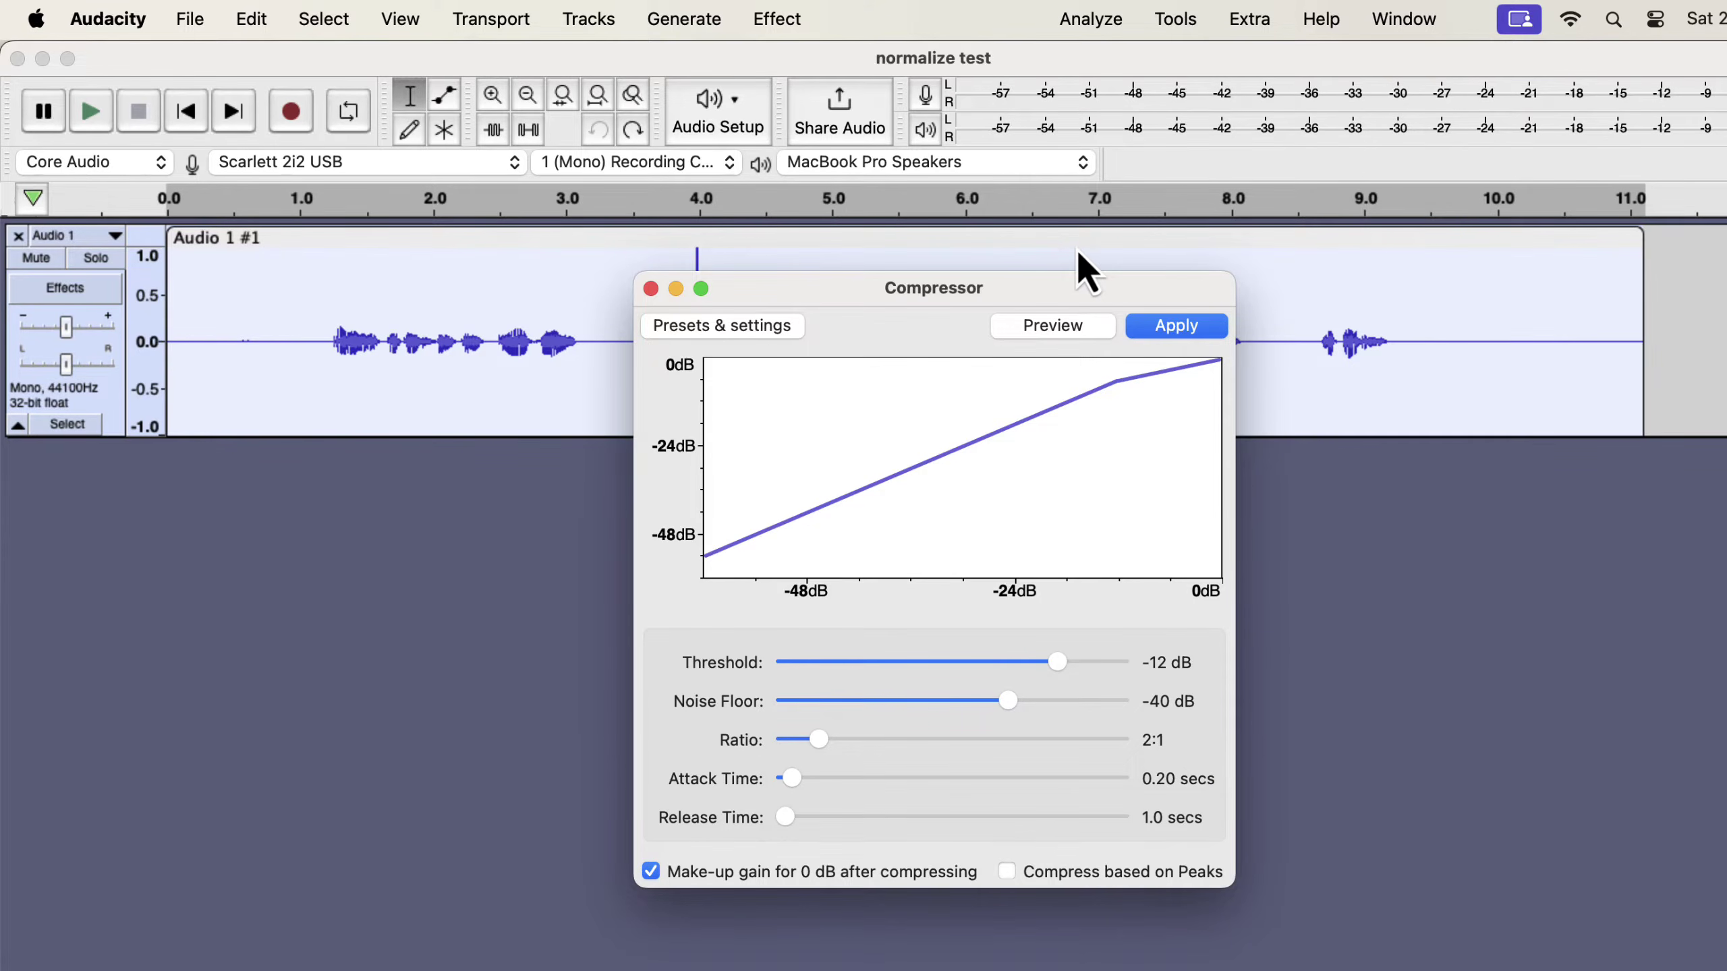
left_click_drag(1040, 289, 914, 426)
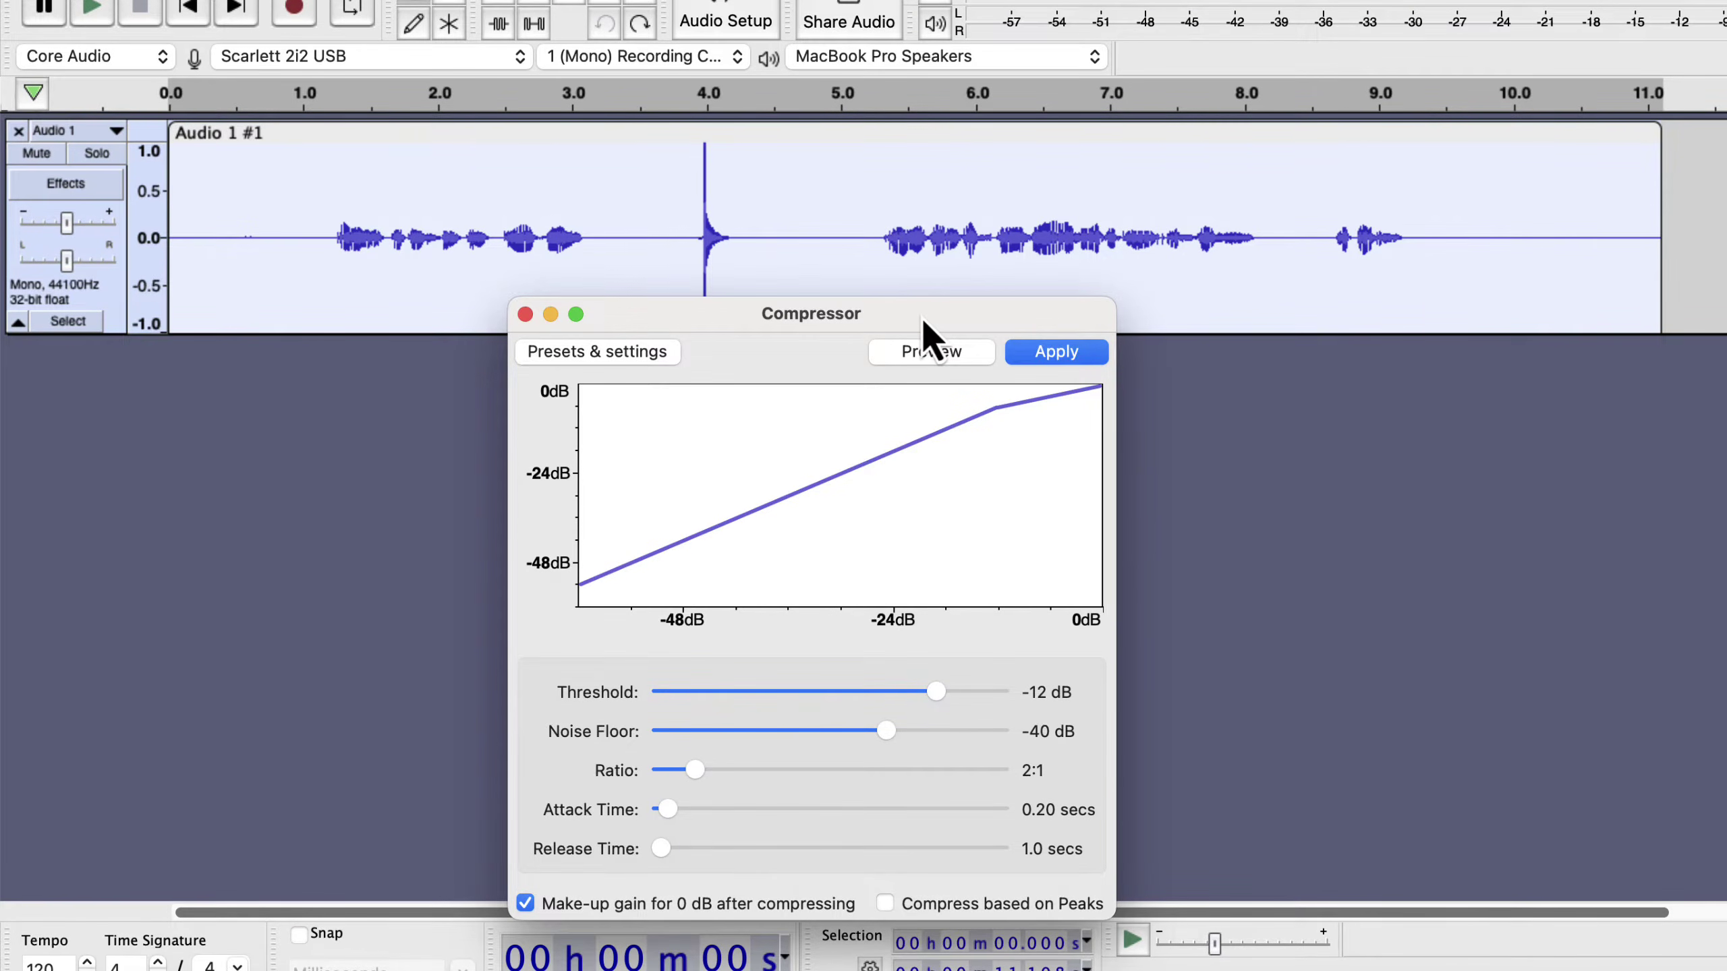
left_click(1049, 353)
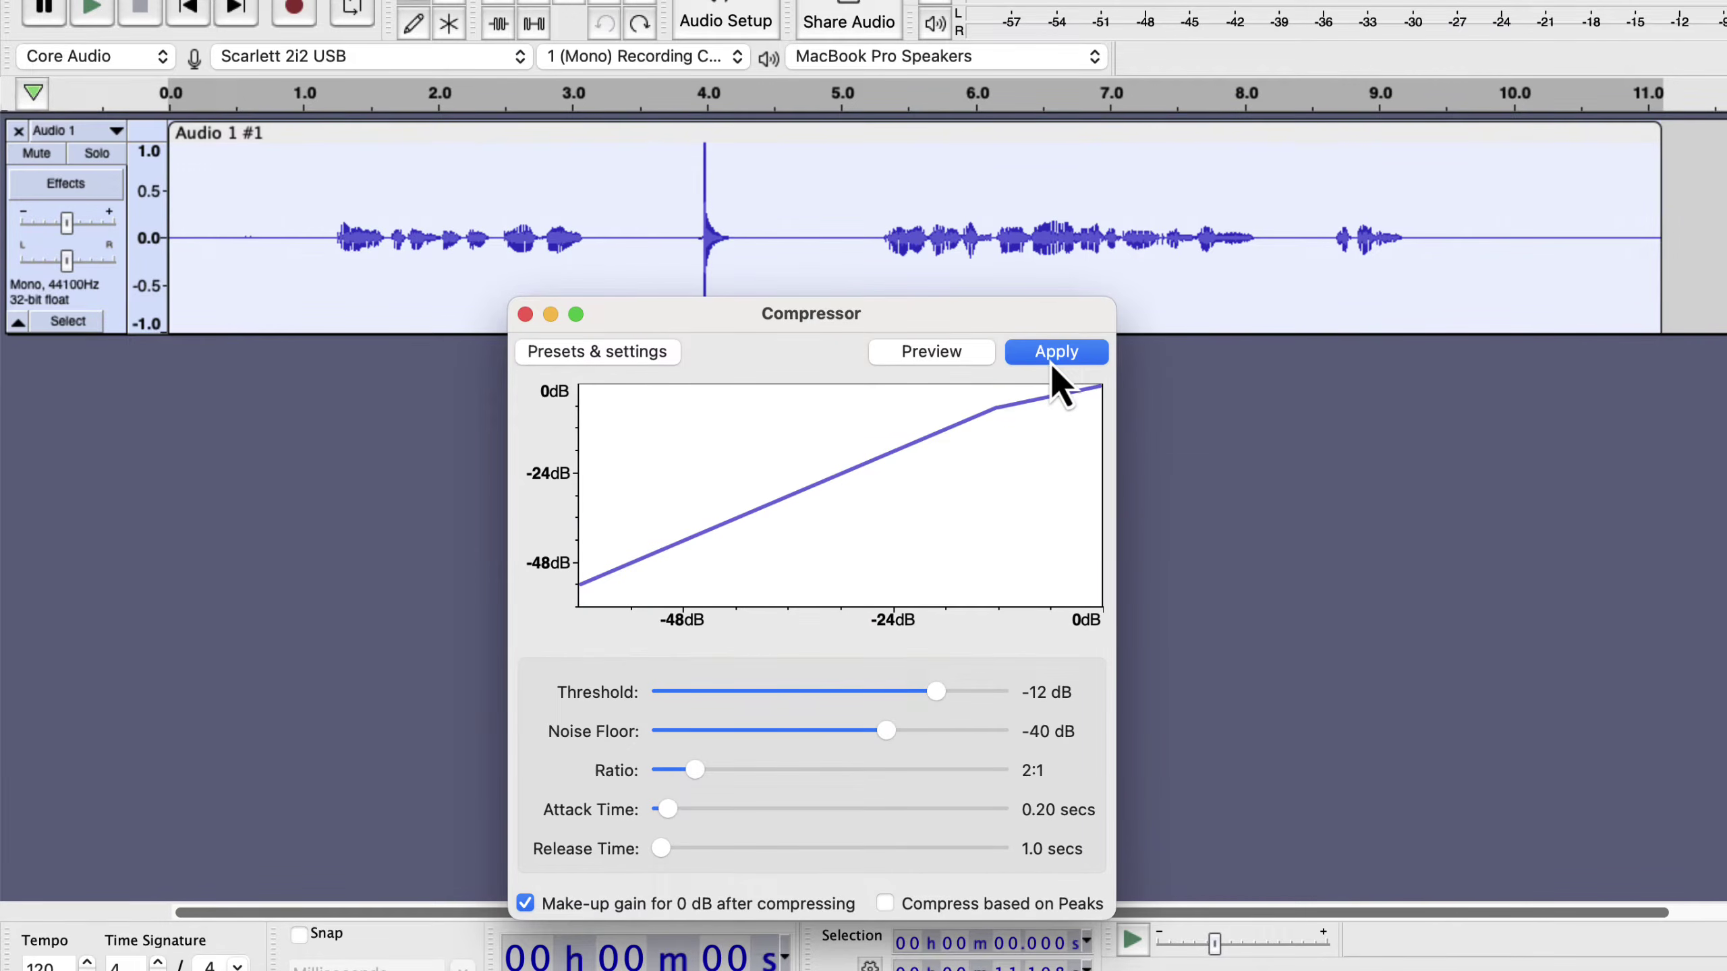
left_click(1050, 360)
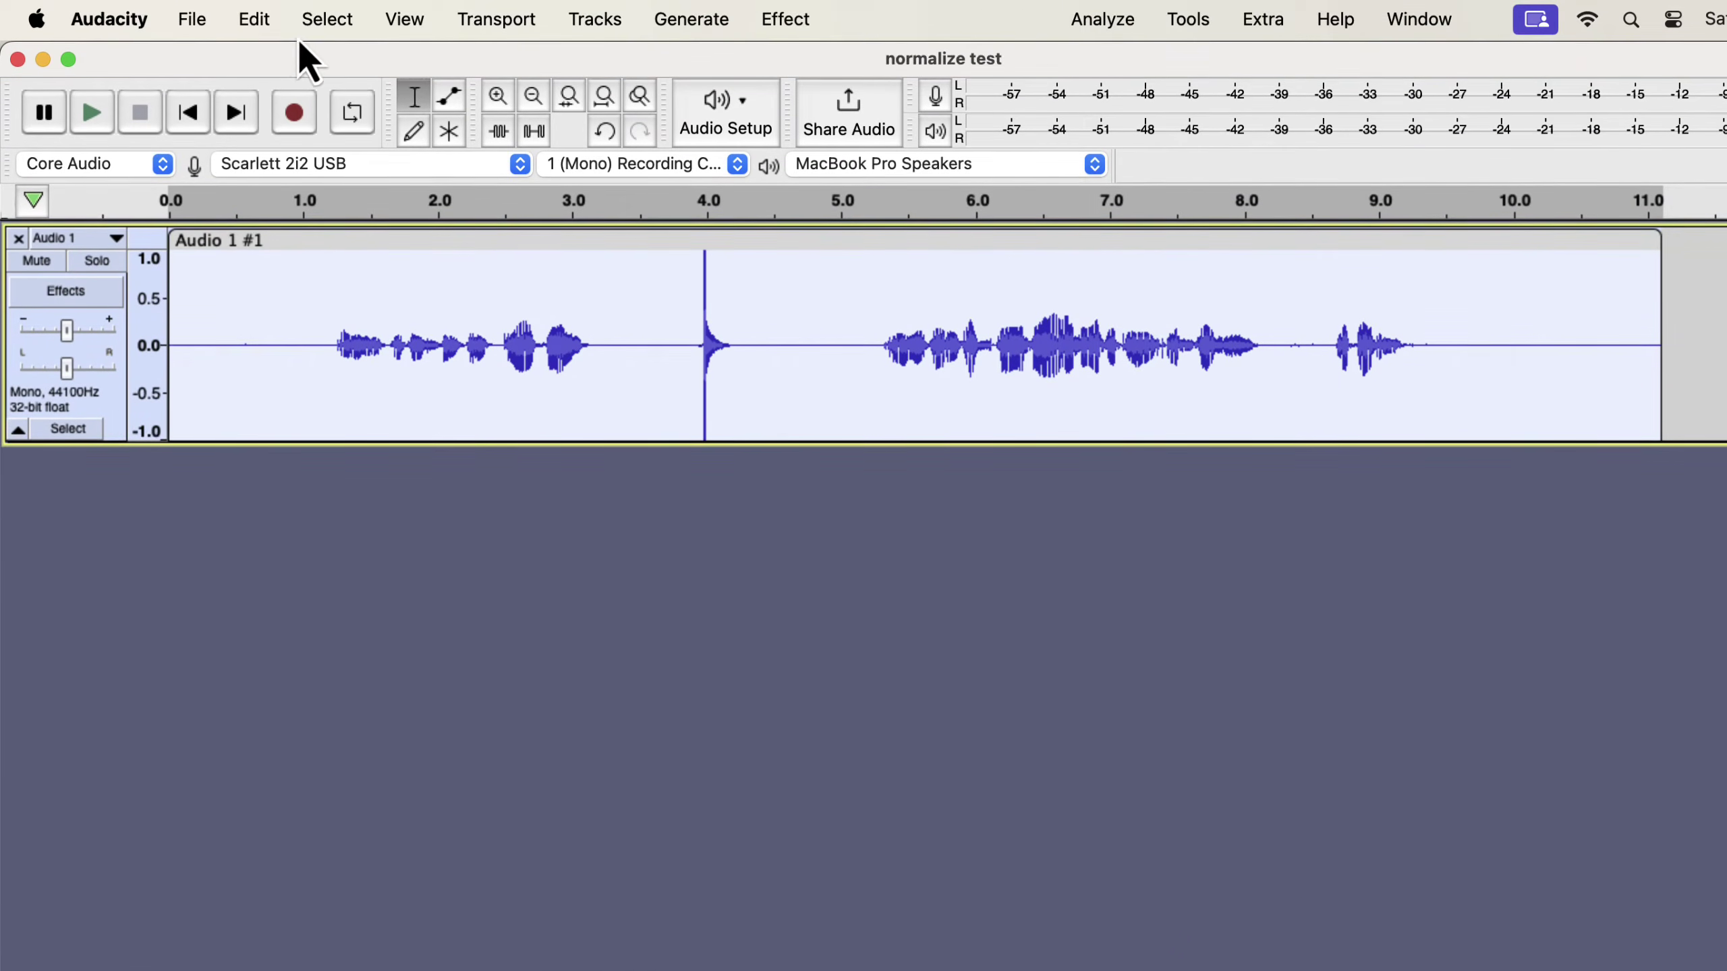
left_click(256, 20)
left_click(275, 64)
Step: Set up a stronger Compressor for the whole track with a threshold of -28 dB and a ratio of 3.8:1
left_click(807, 22)
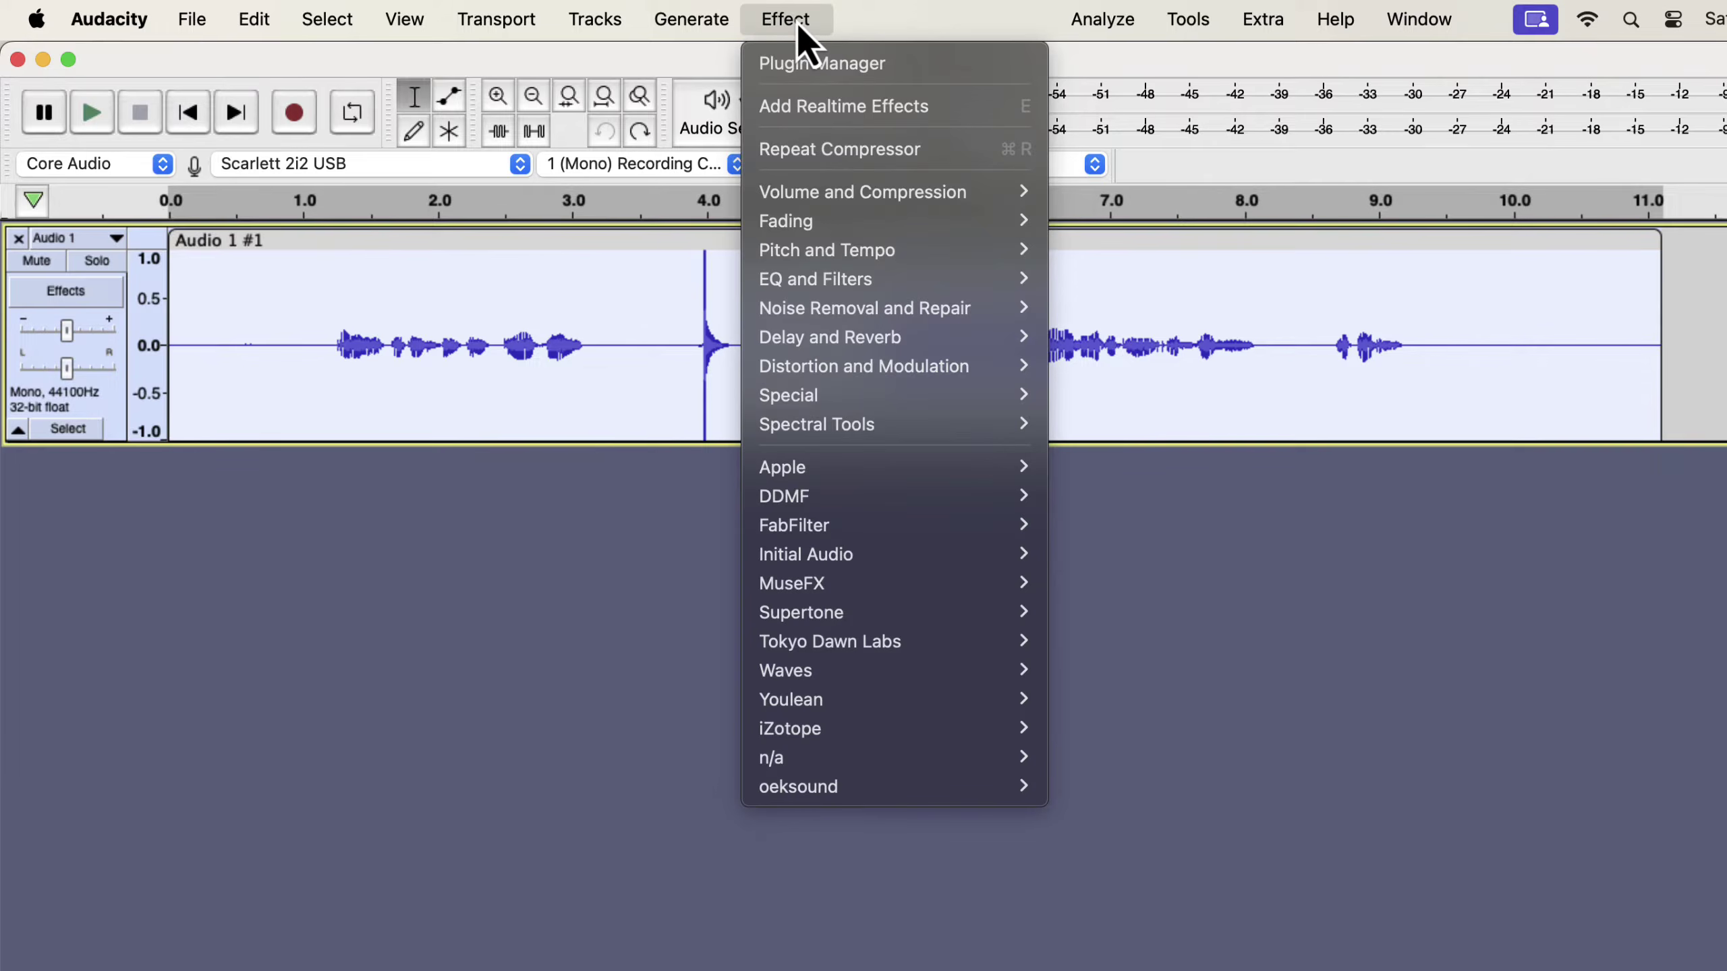
mouse_move(843, 187)
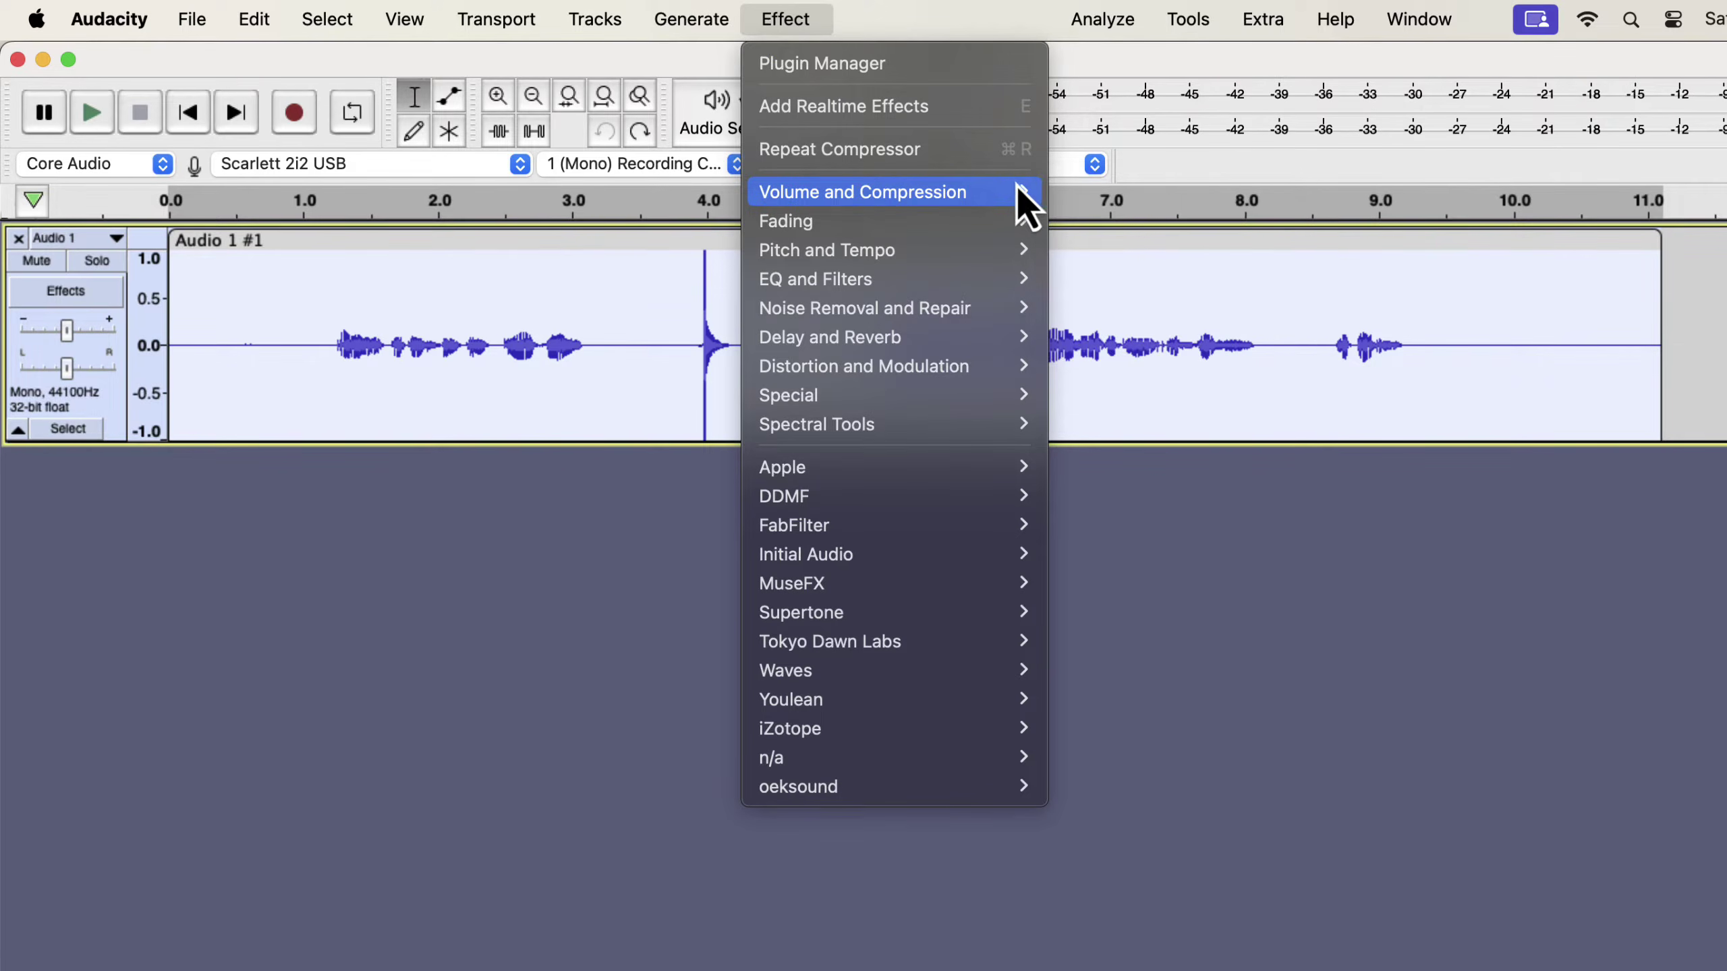
left_click(1110, 261)
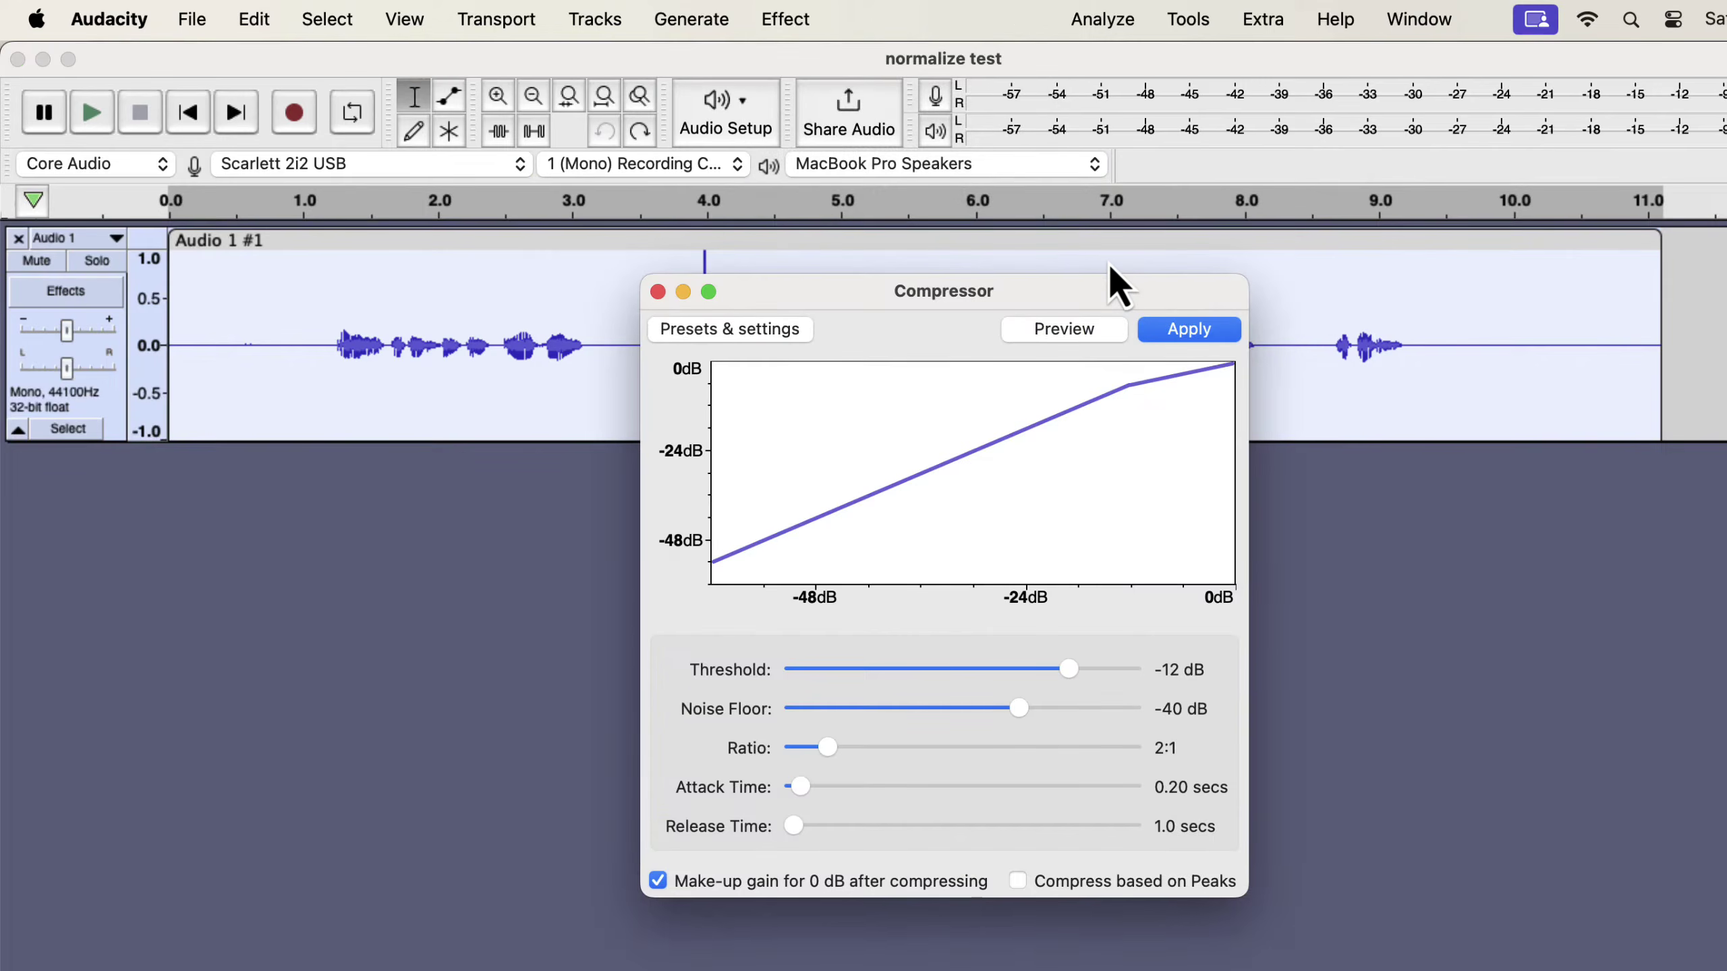
left_click_drag(1068, 669, 979, 669)
left_click_drag(829, 751, 901, 747)
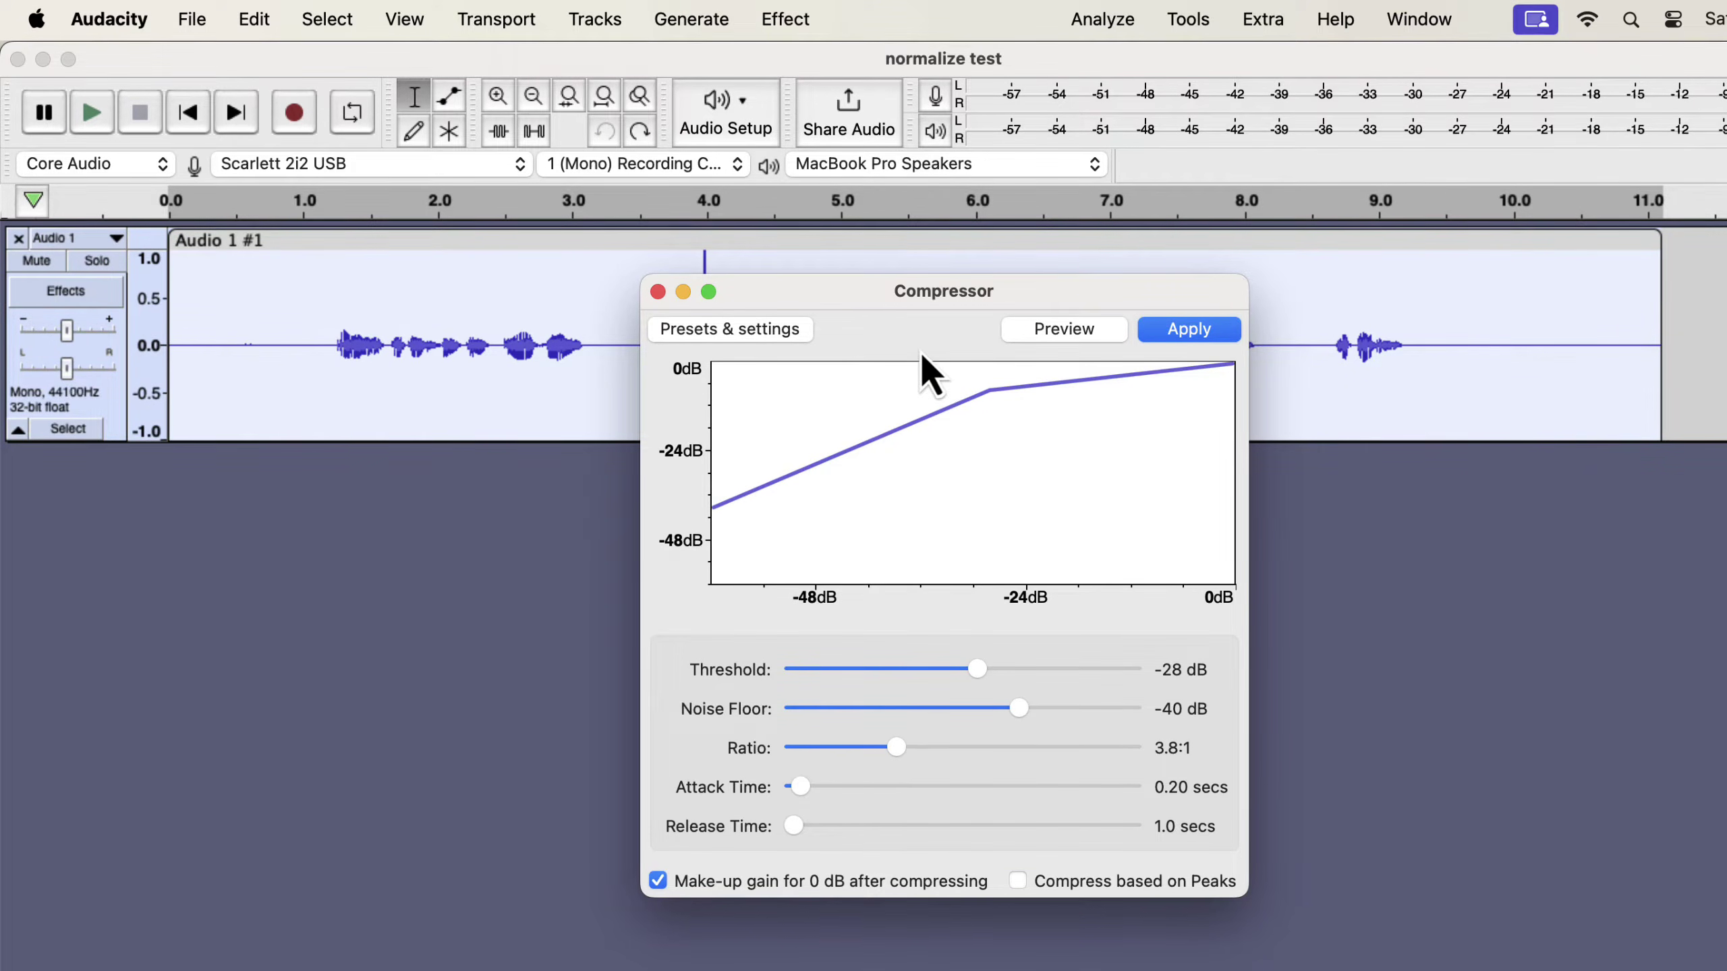
Step: Apply the configured Compressor to the whole track, and undo it
left_click_drag(936, 291, 703, 453)
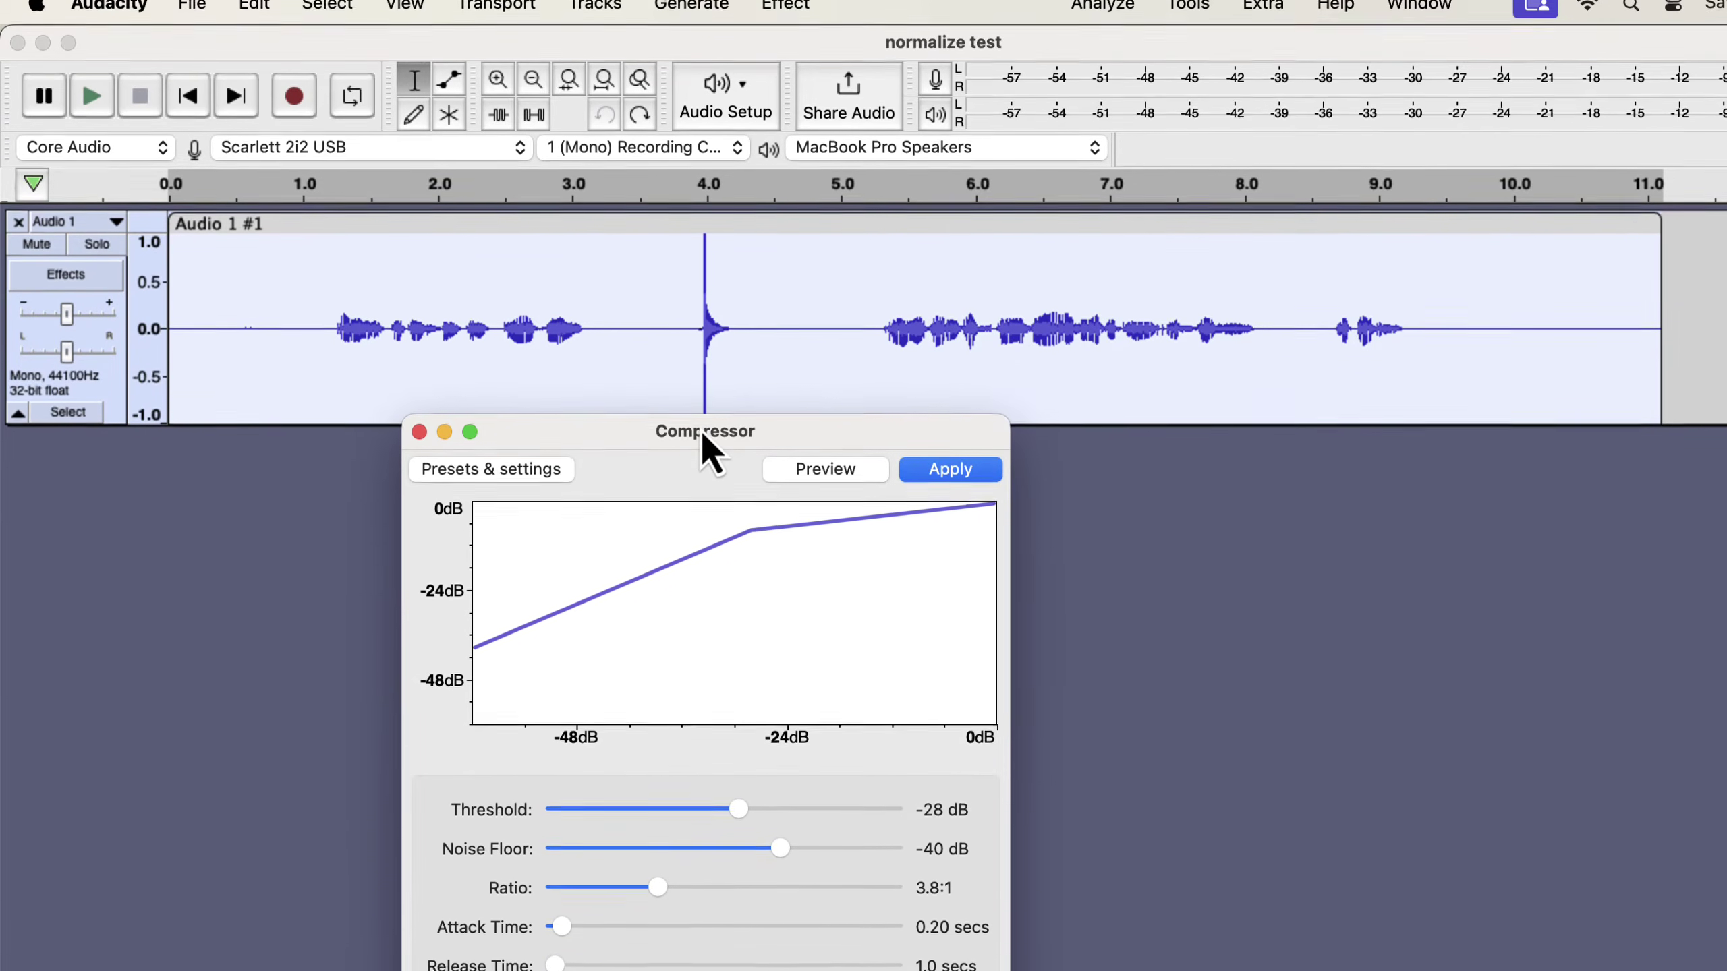
left_click(960, 472)
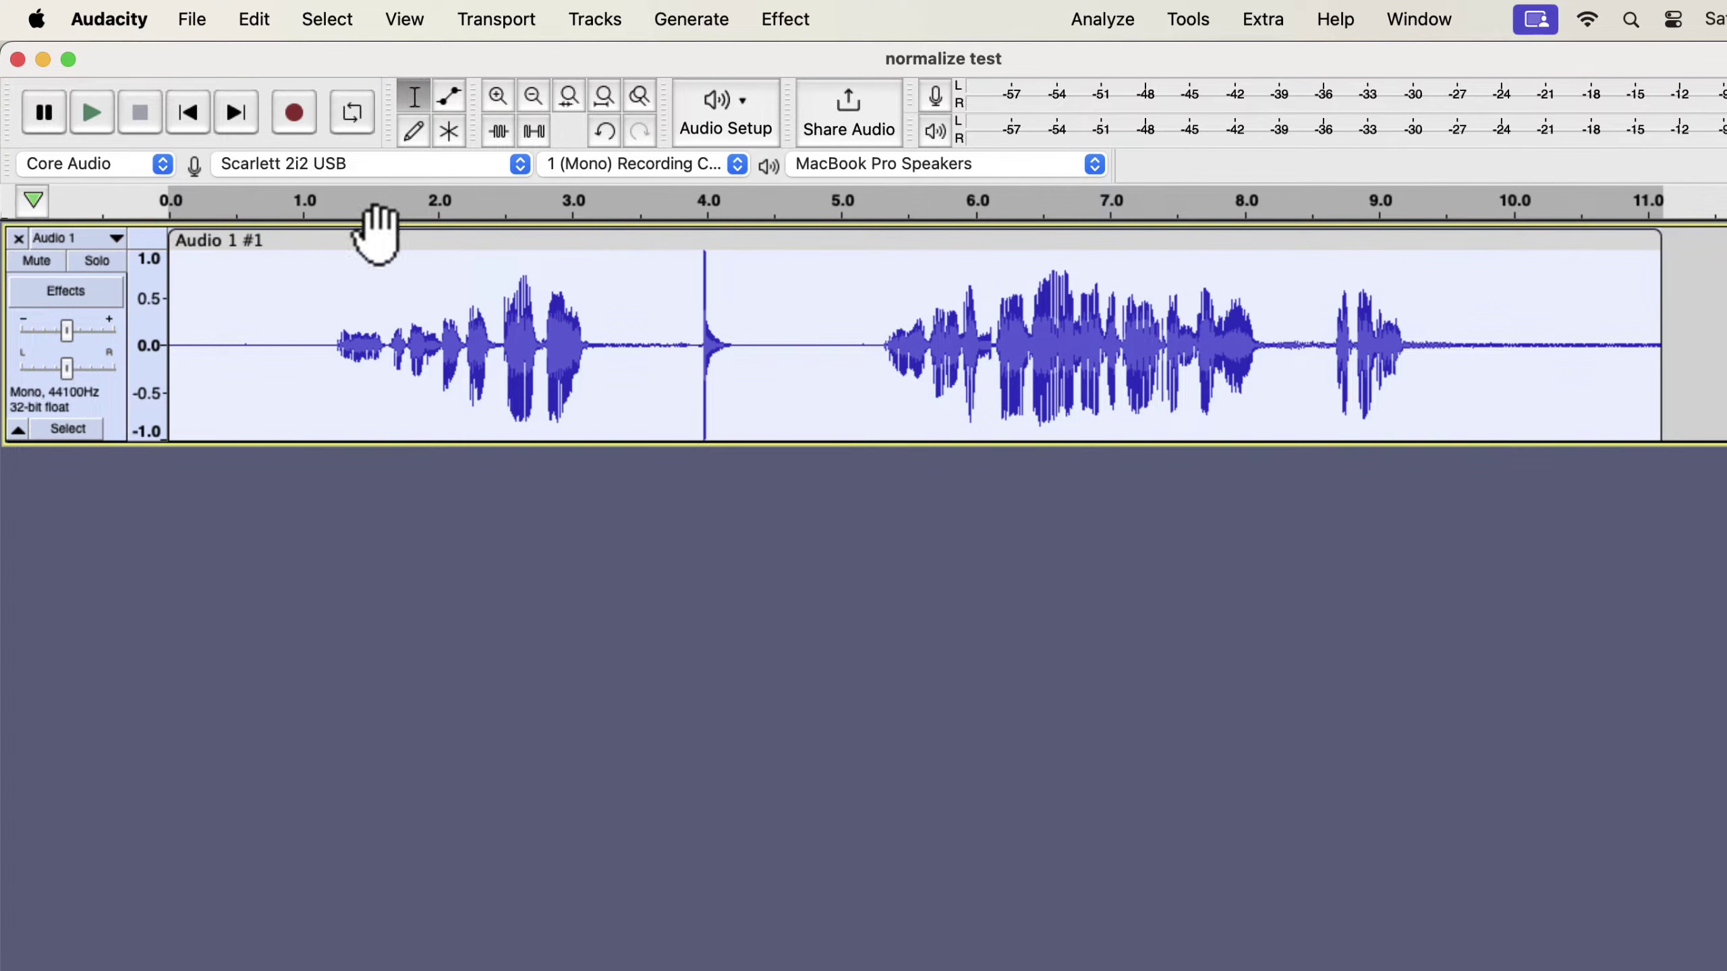
left_click(241, 22)
left_click(252, 64)
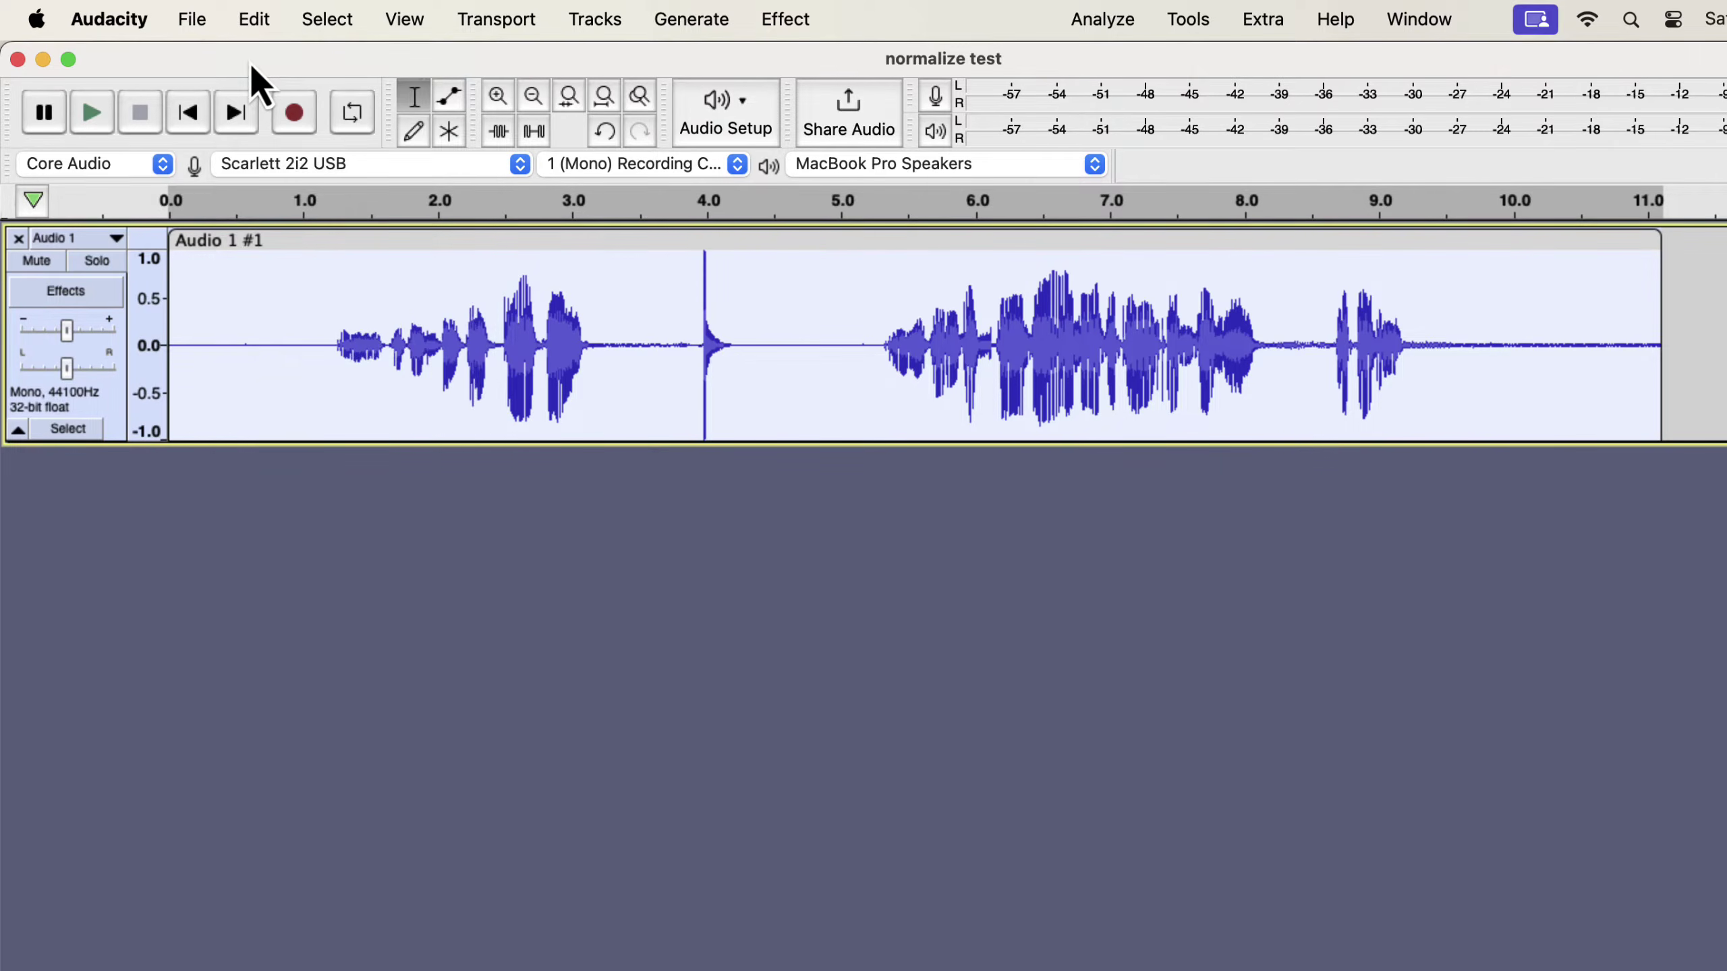
Step: Play the first spoken phrase, from about 1.2 to 3.1 seconds, and check its level on the playback meter
left_click_drag(335, 326, 579, 350)
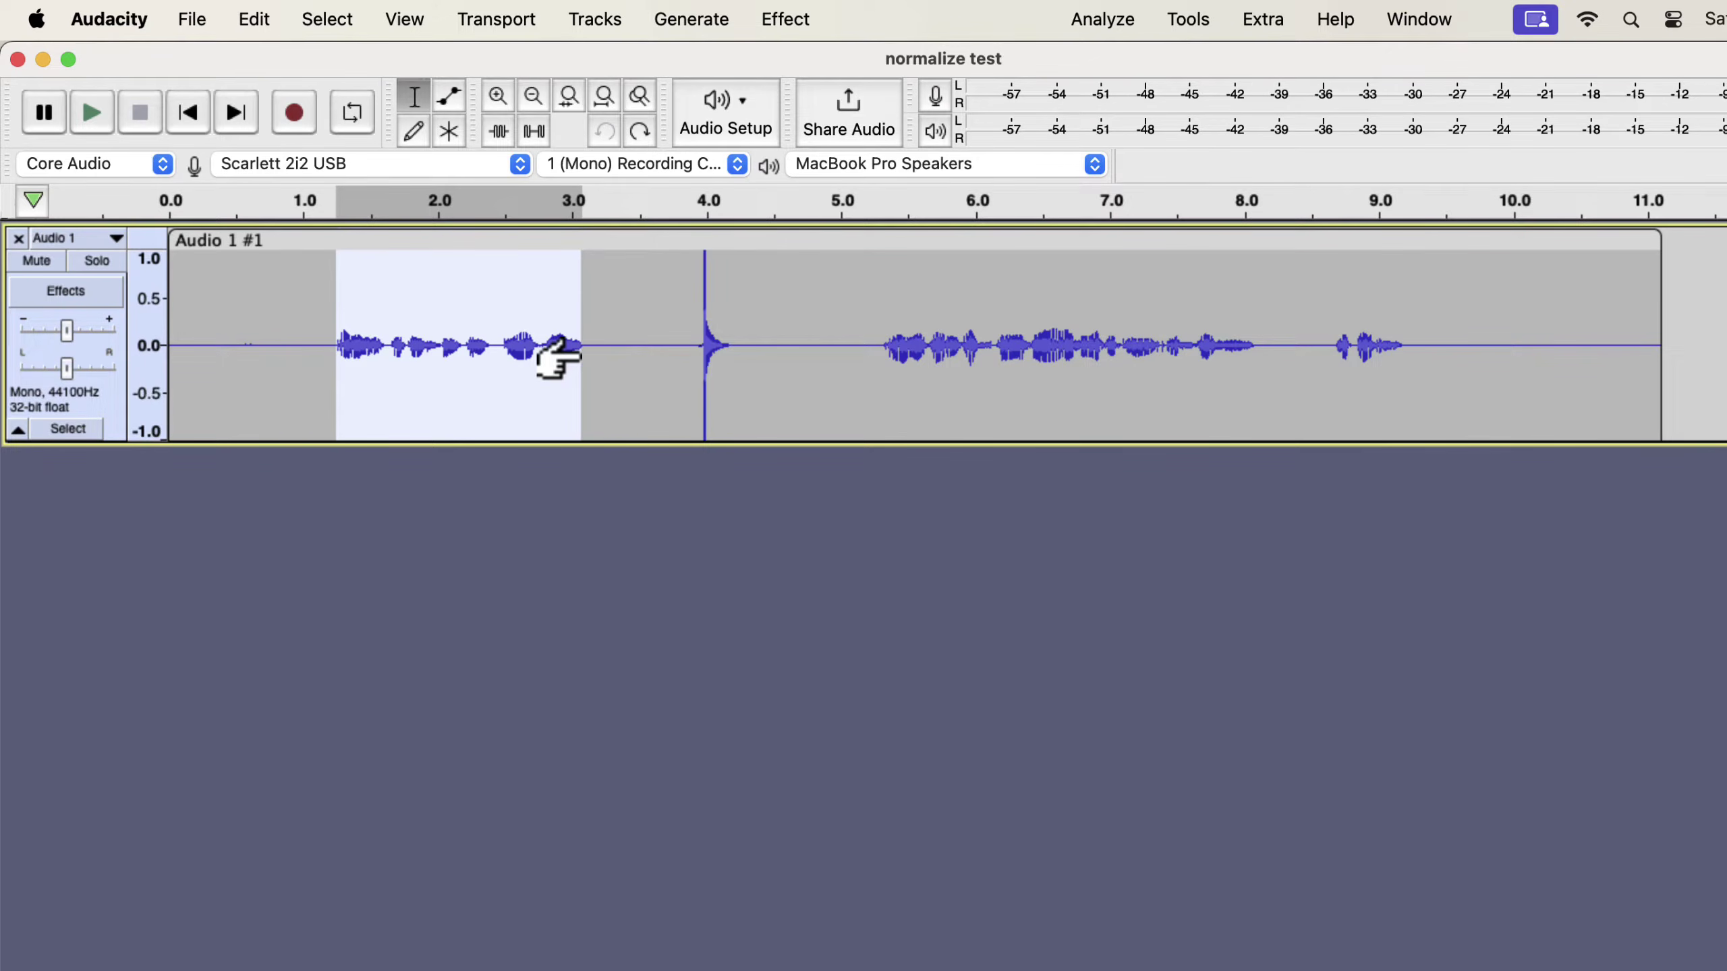
key("space")
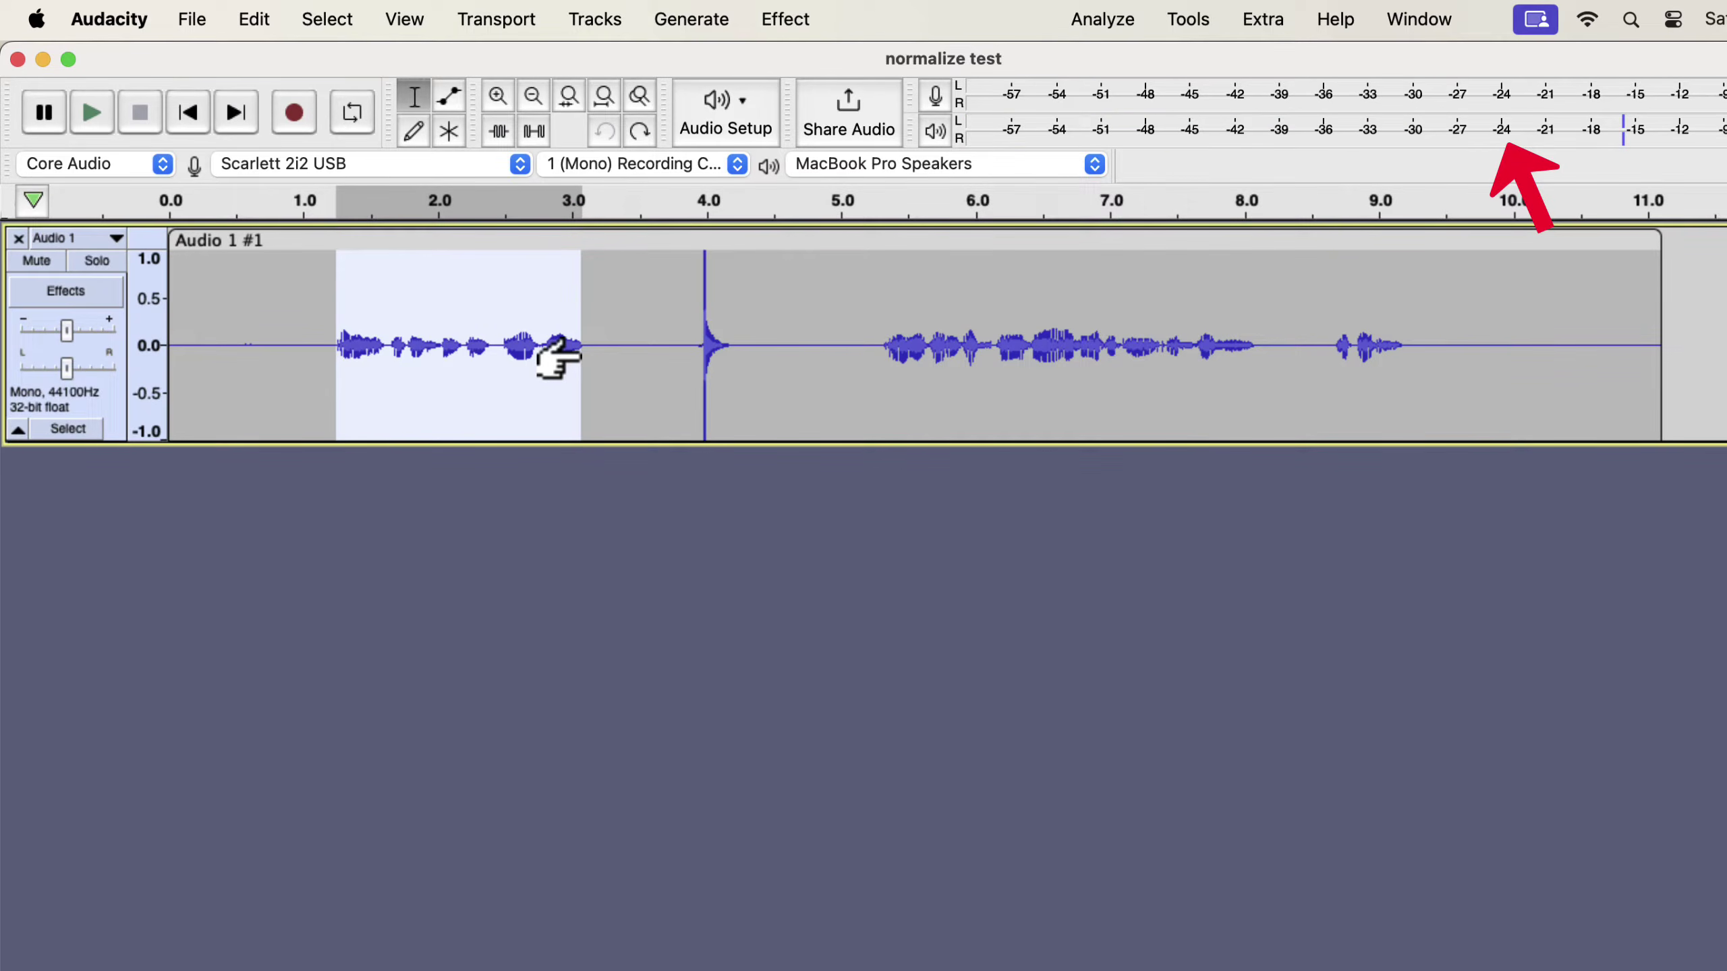
key("space")
key("space")
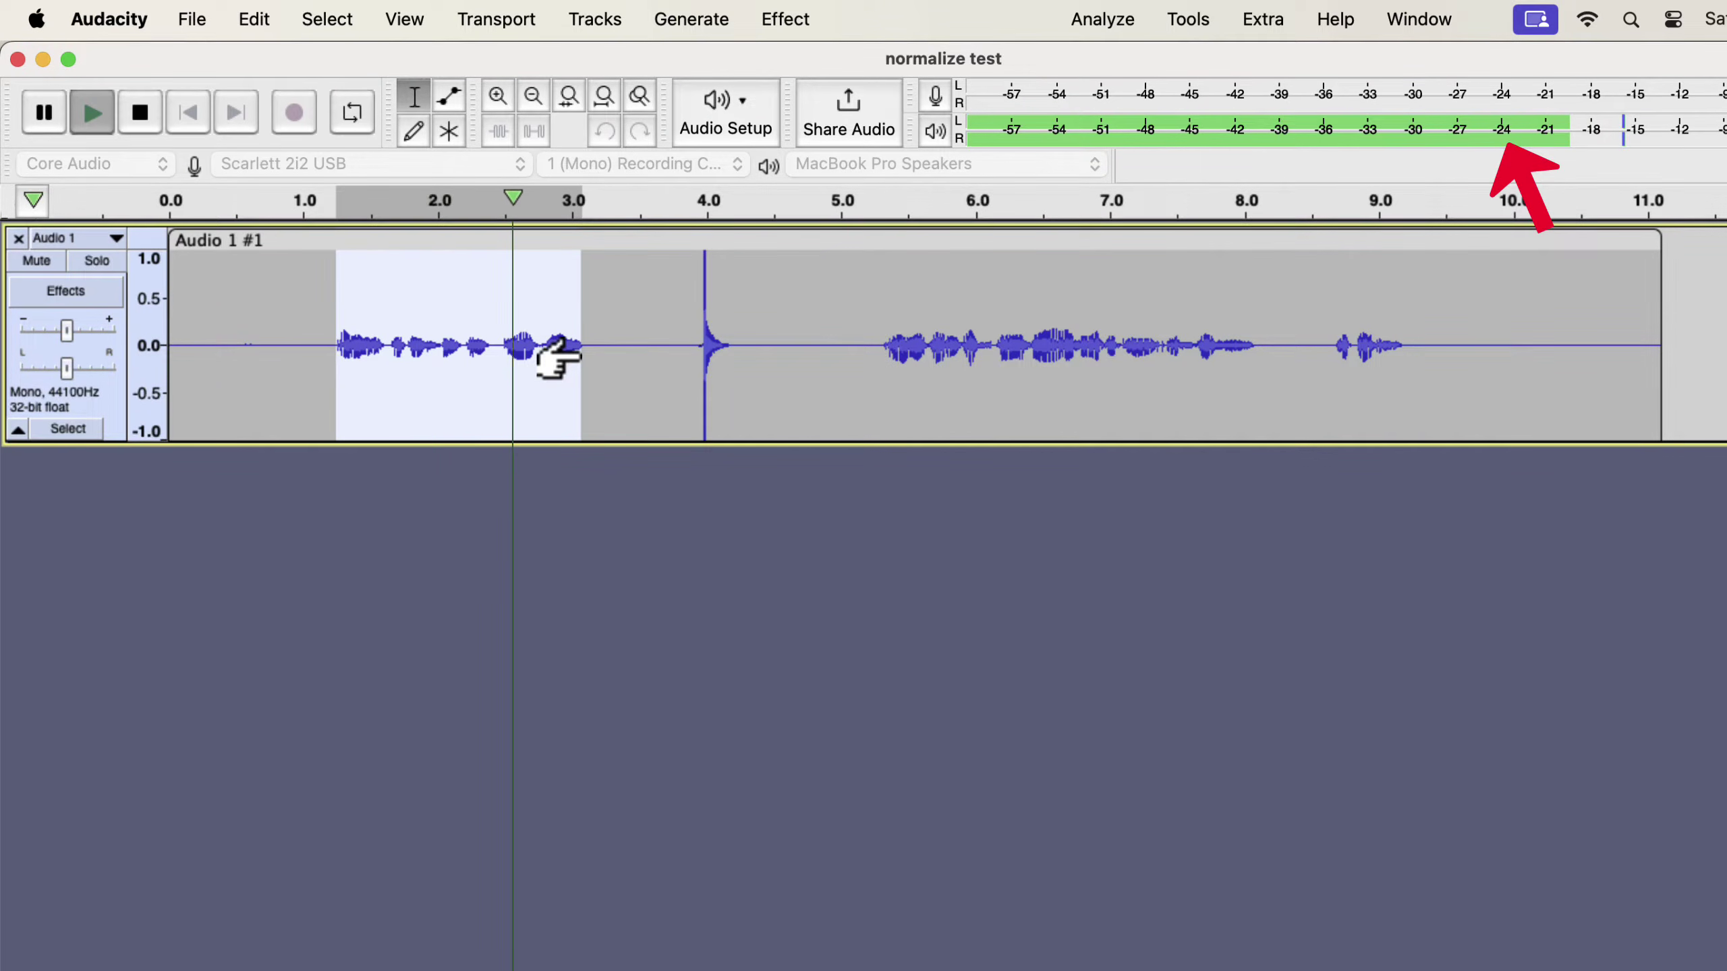
key("space")
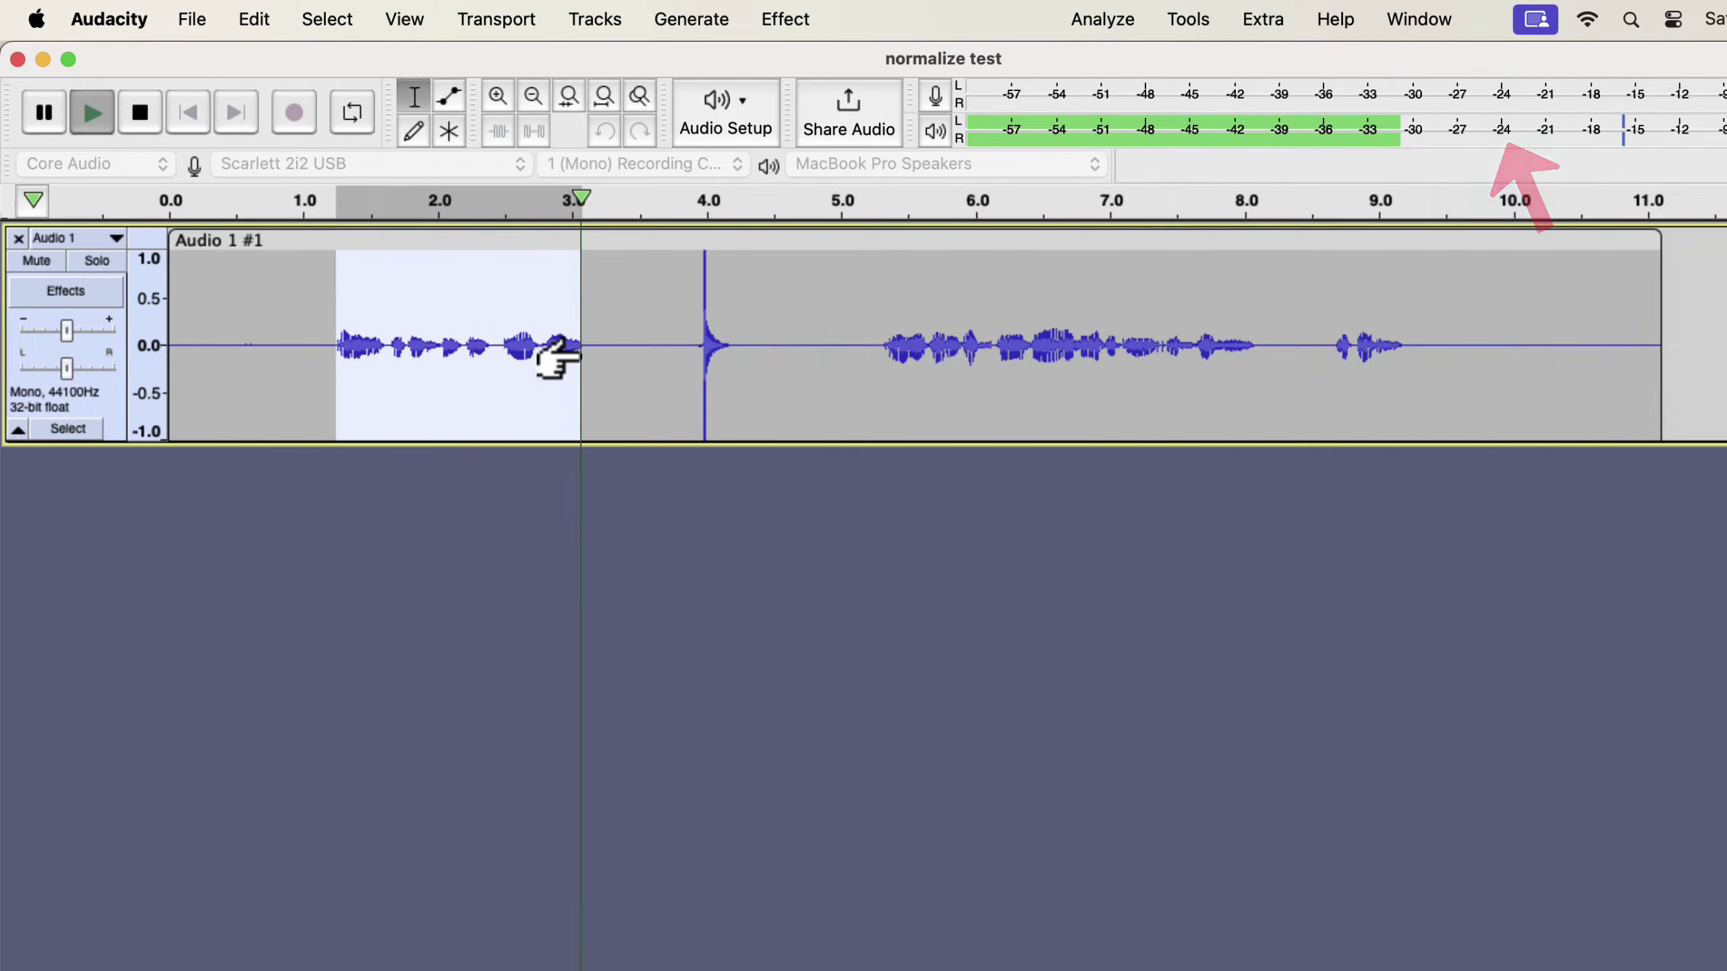
Step: Select the whole track, open the Compressor and restore its factory default settings
left_click(646, 320)
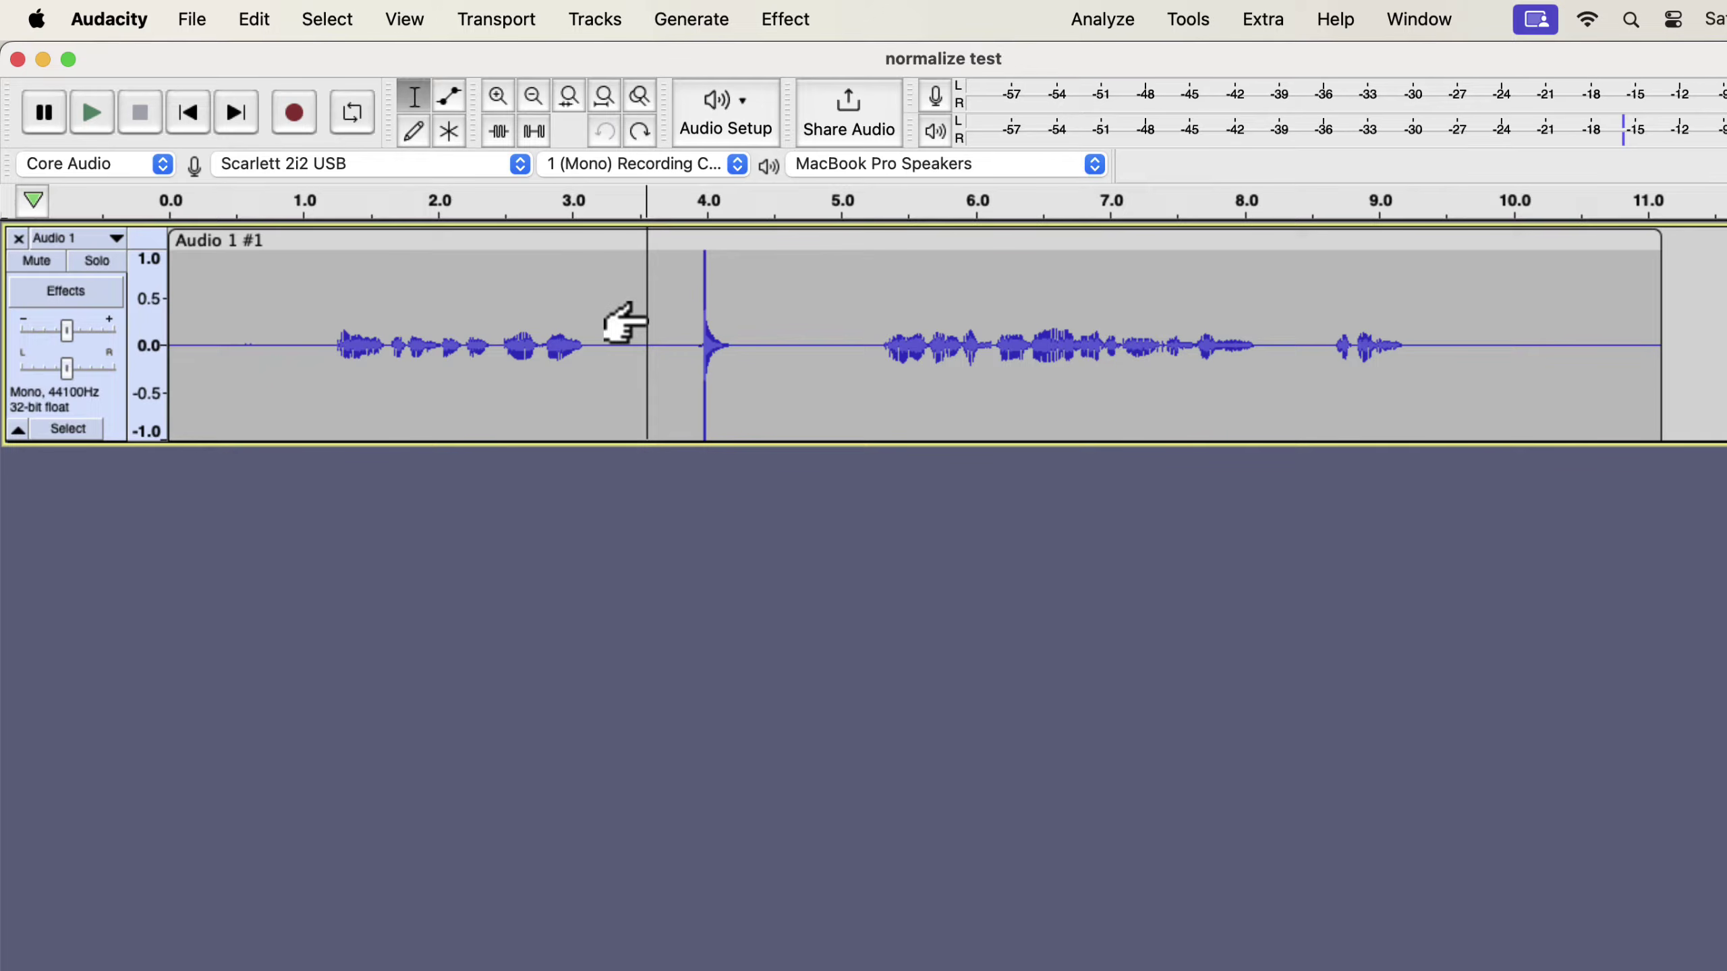
key("super+a")
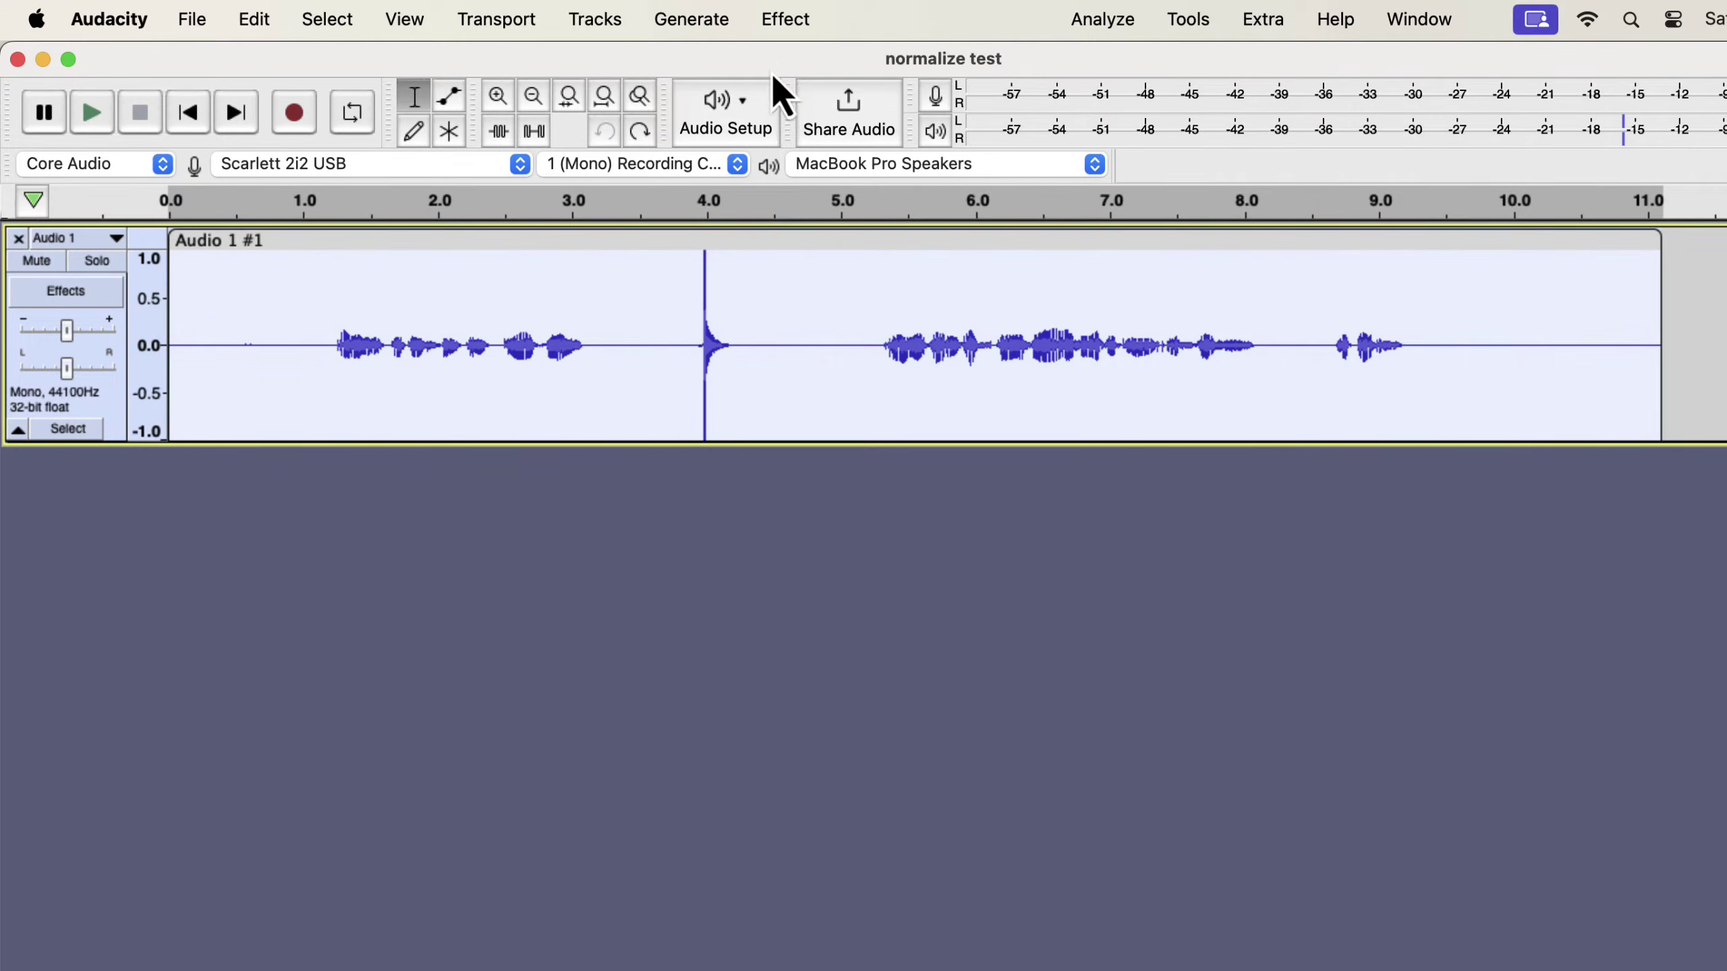
left_click(788, 22)
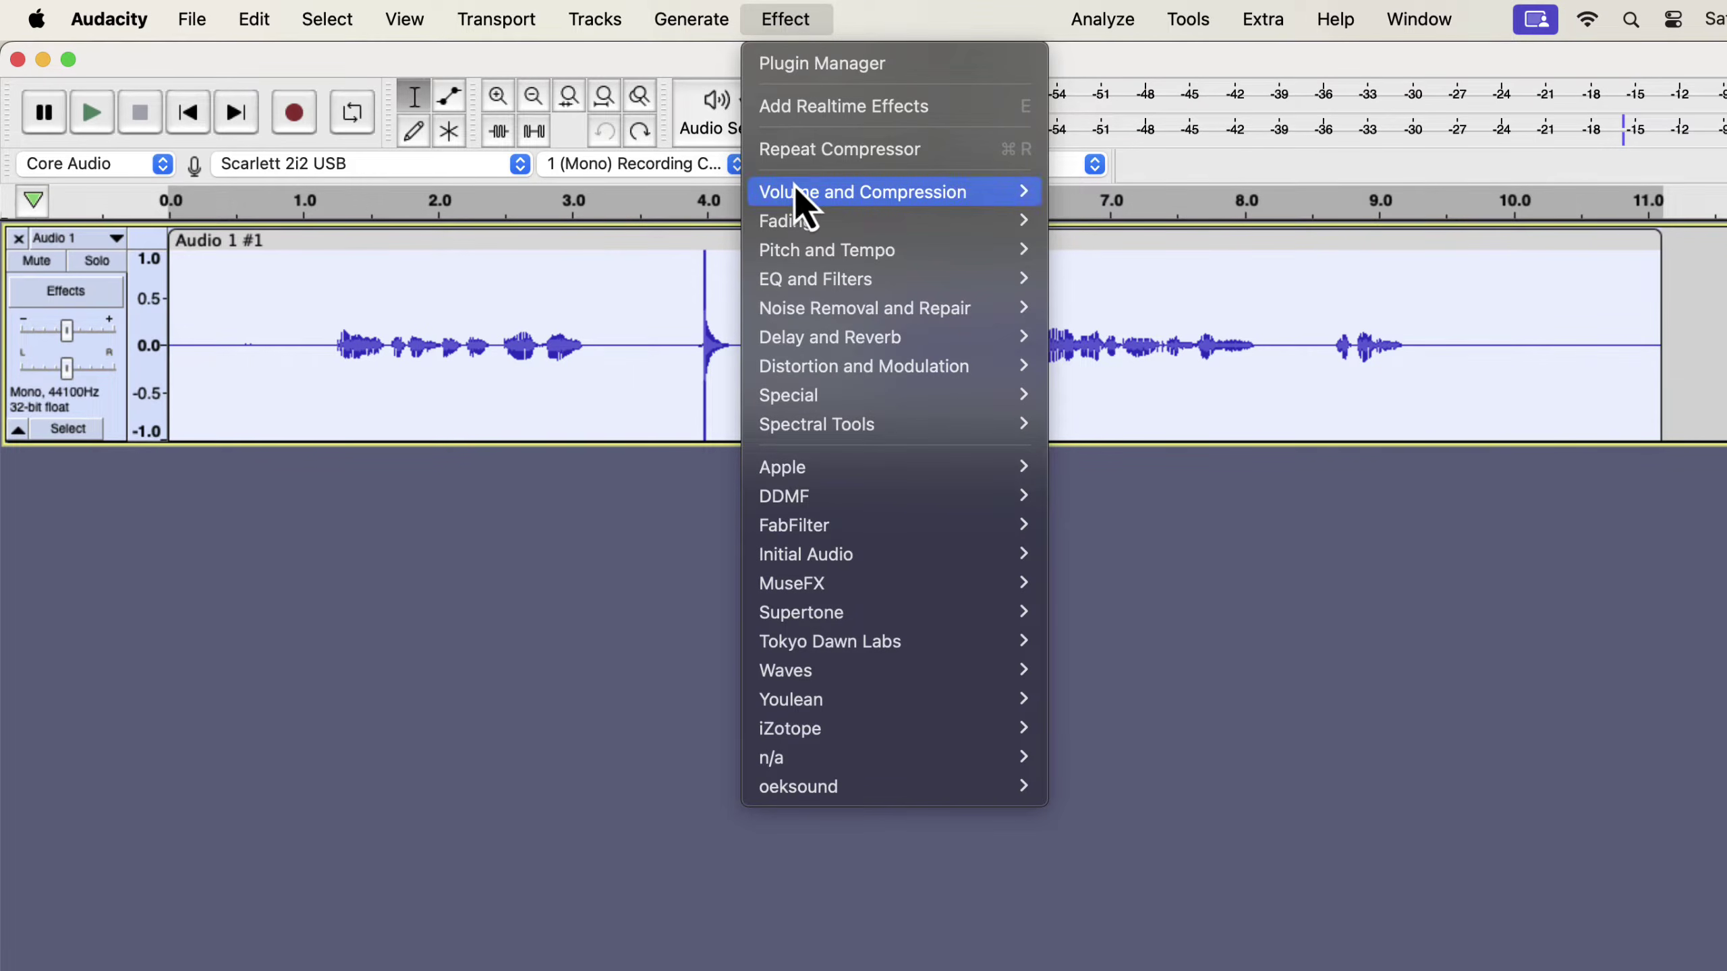
mouse_move(796, 184)
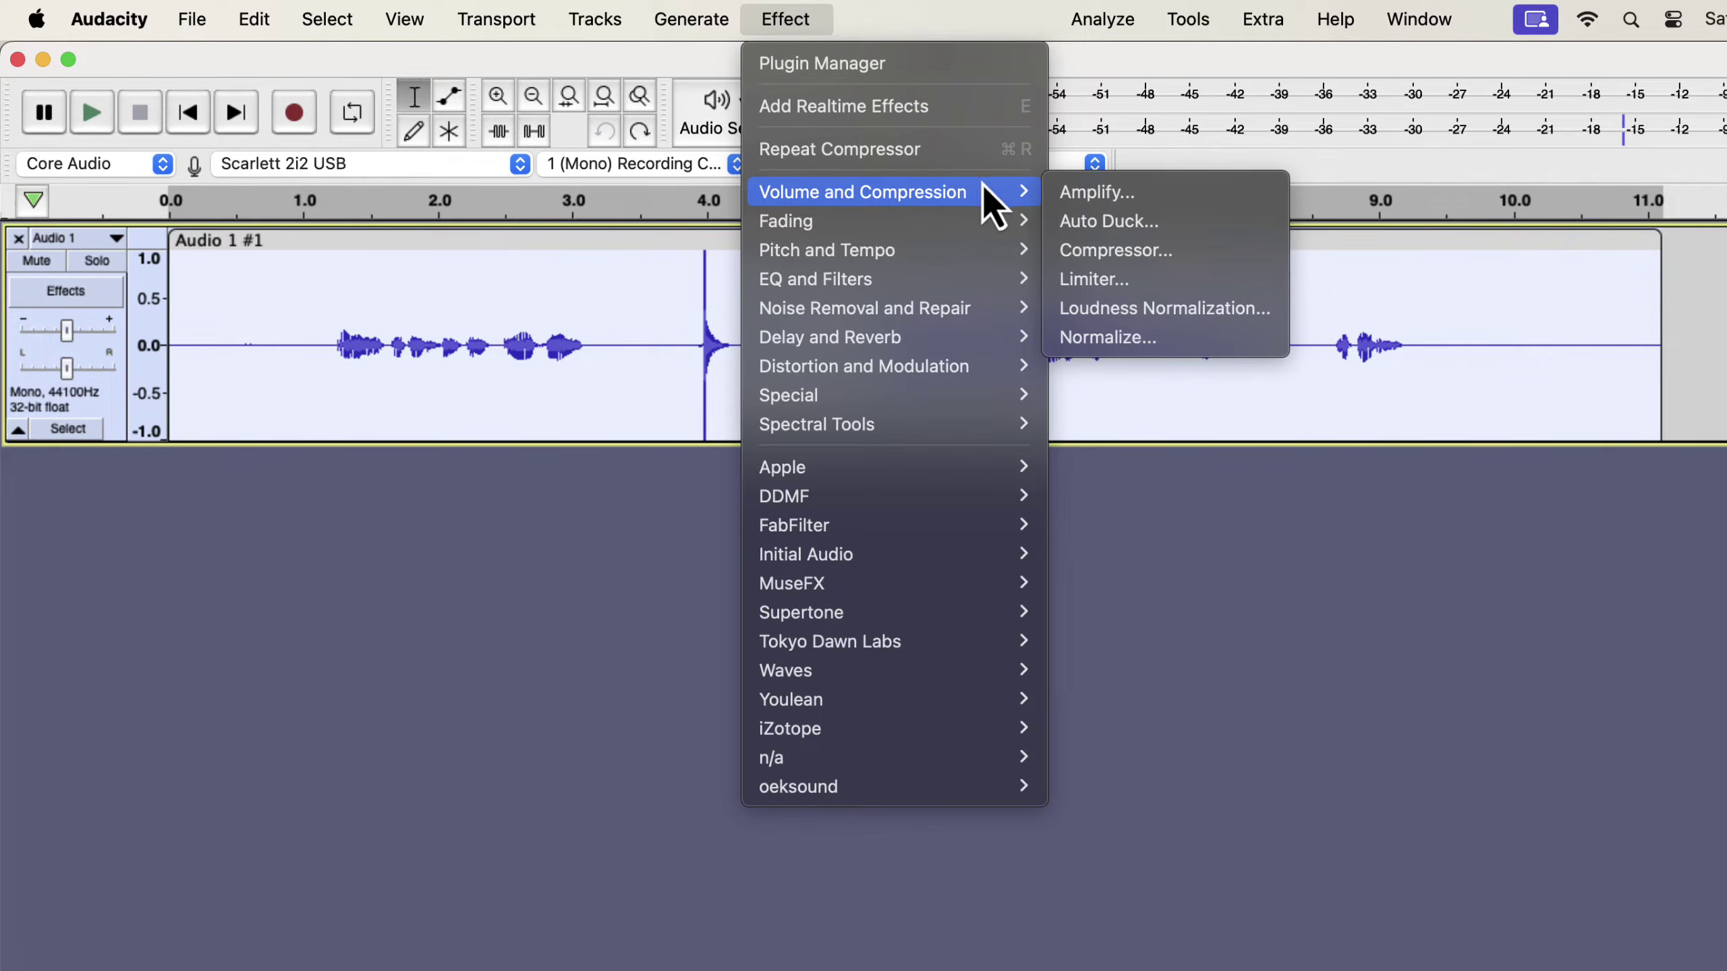
left_click(1114, 253)
left_click(780, 329)
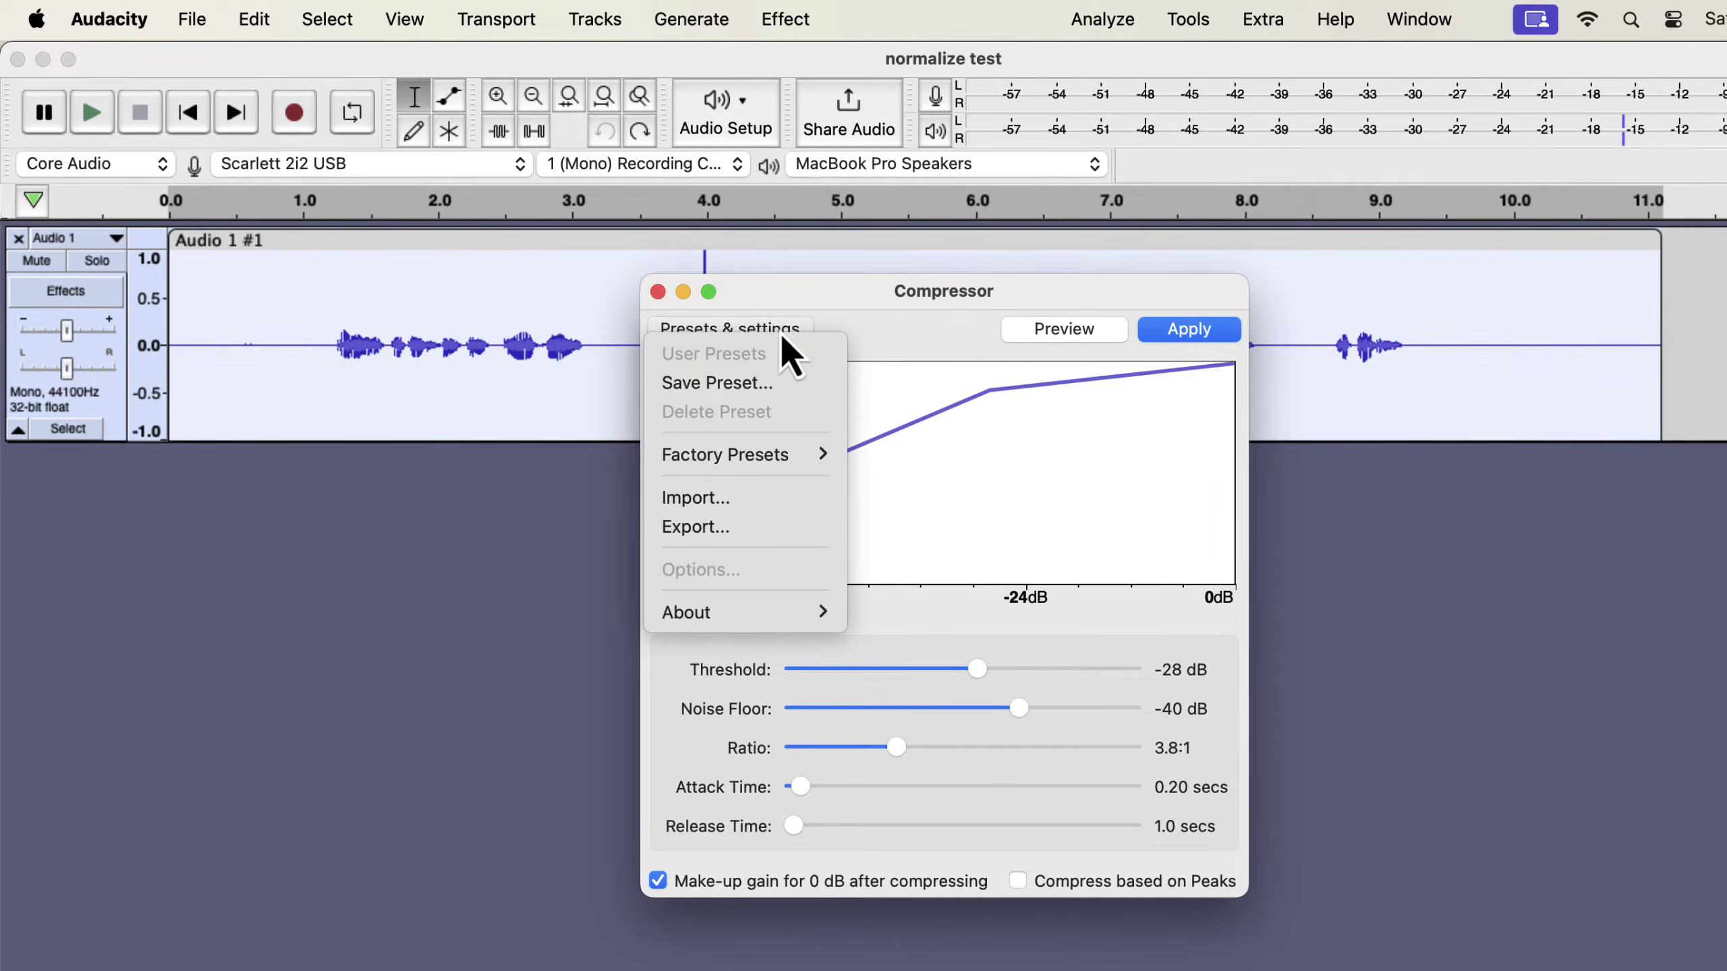
mouse_move(779, 456)
left_click(889, 457)
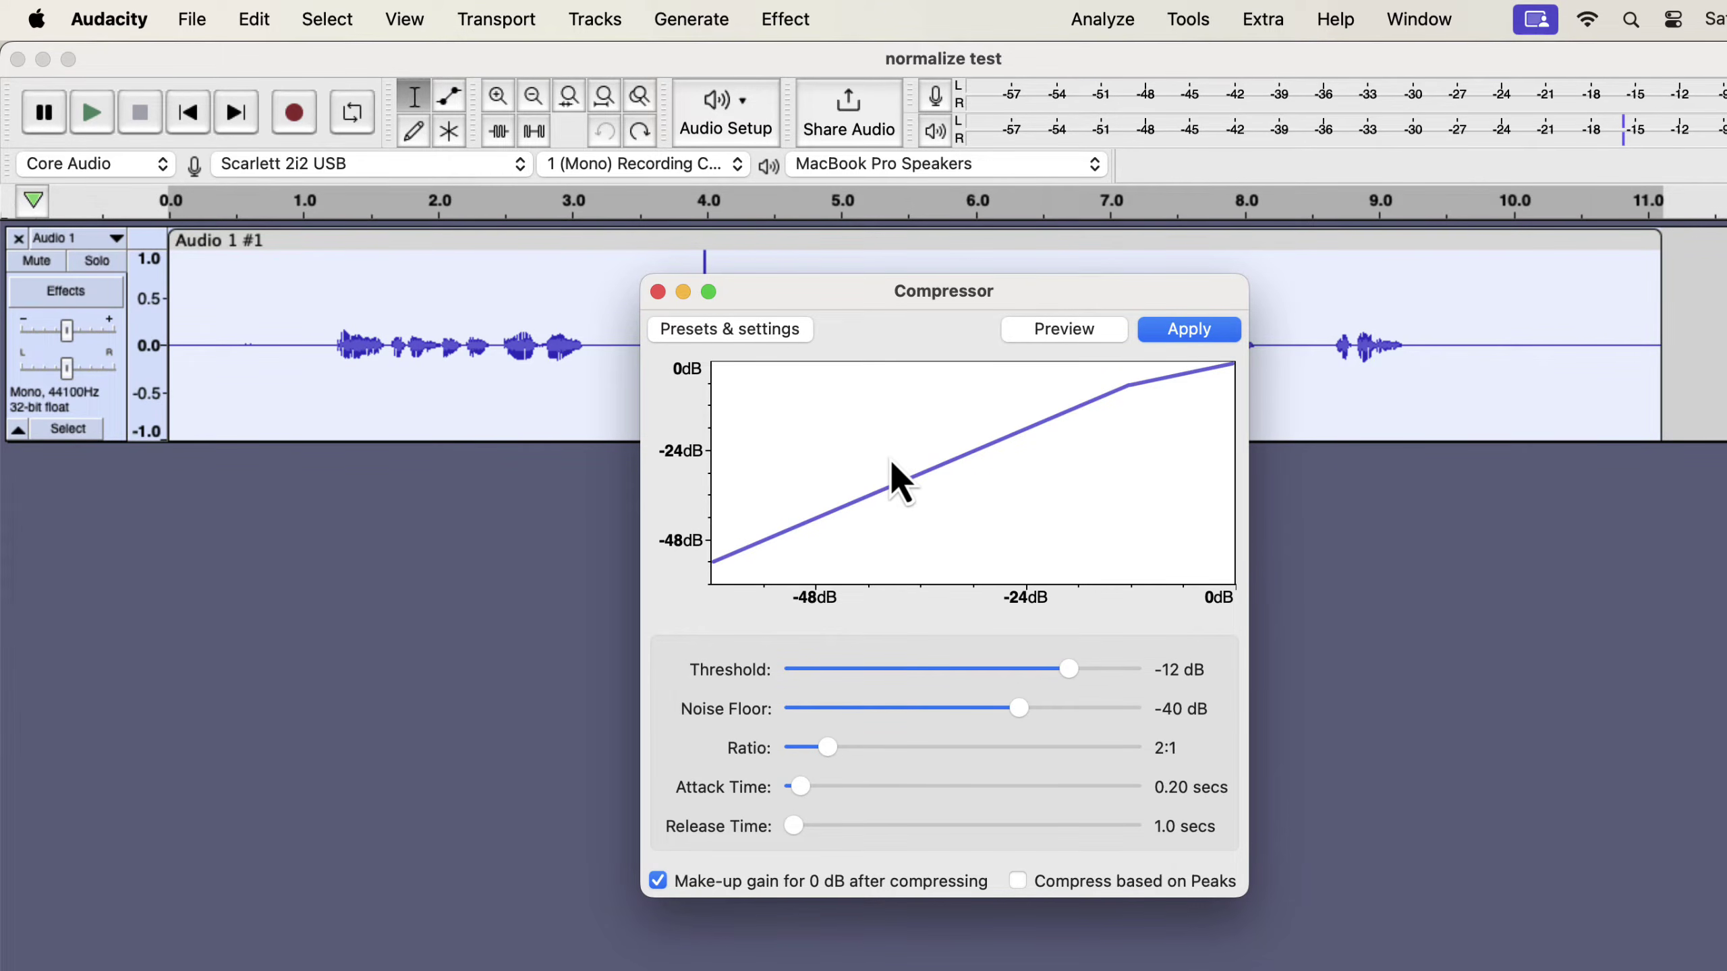
left_click_drag(955, 300, 804, 431)
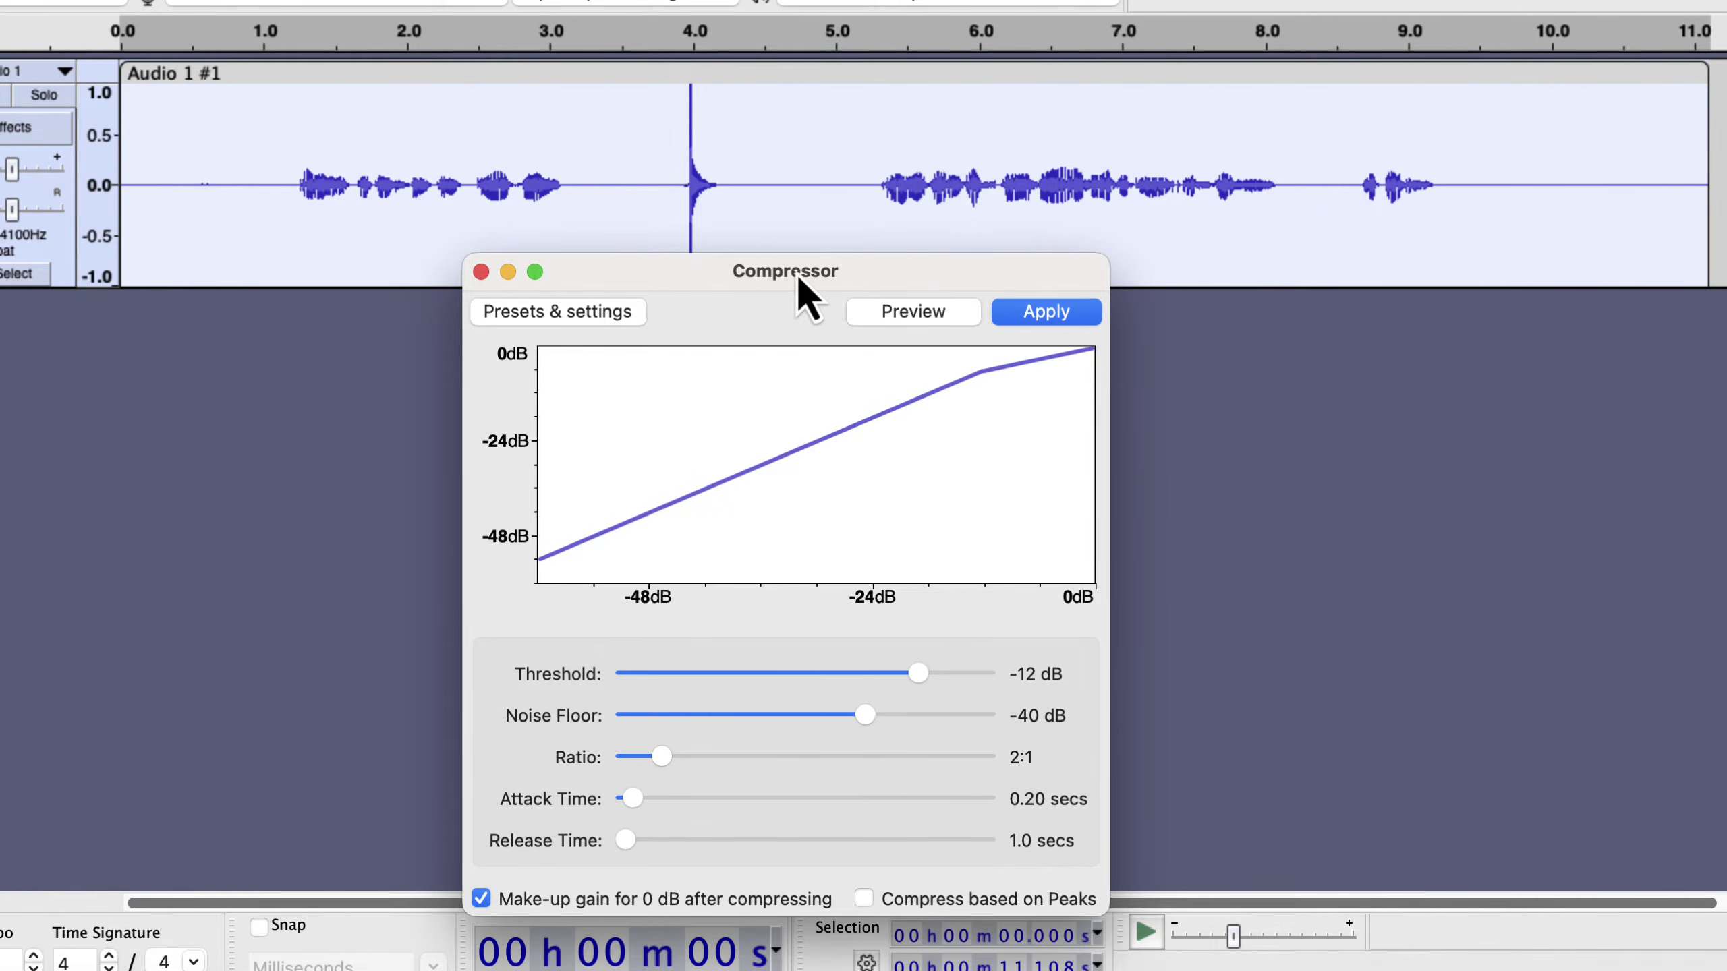
Step: Set the Compressor to a -28 dB threshold and 4:1 ratio, based on peaks without make-up gain, and apply it
left_click_drag(917, 673, 818, 682)
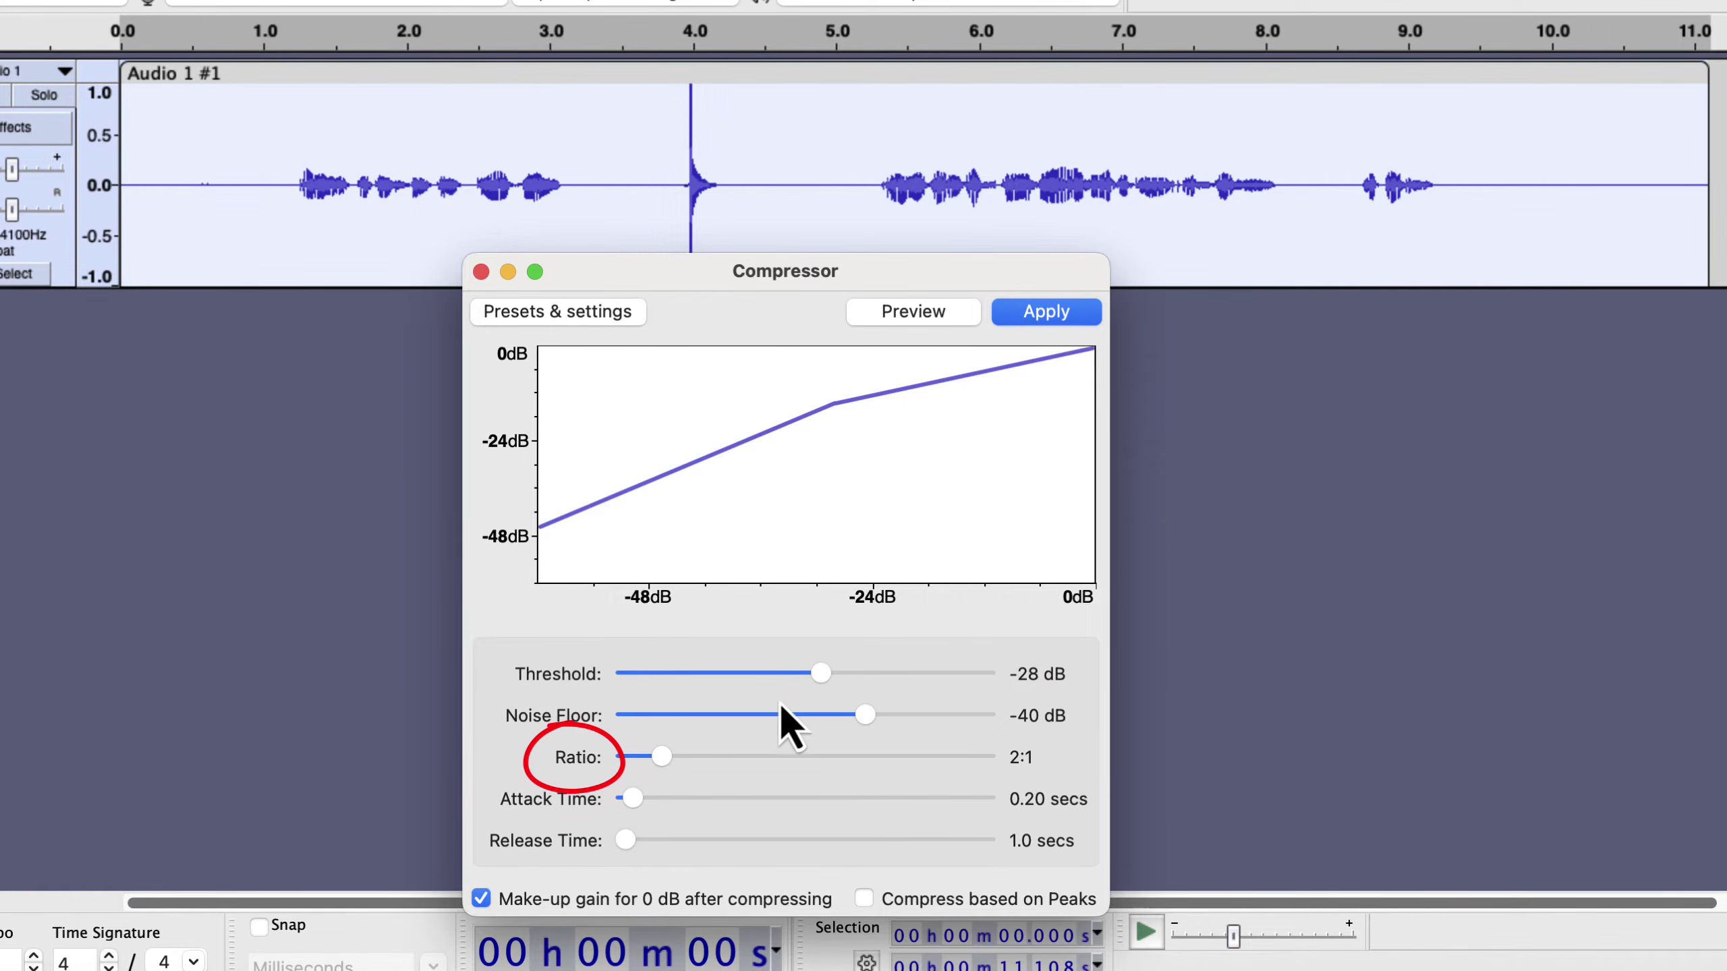
left_click_drag(661, 759, 746, 757)
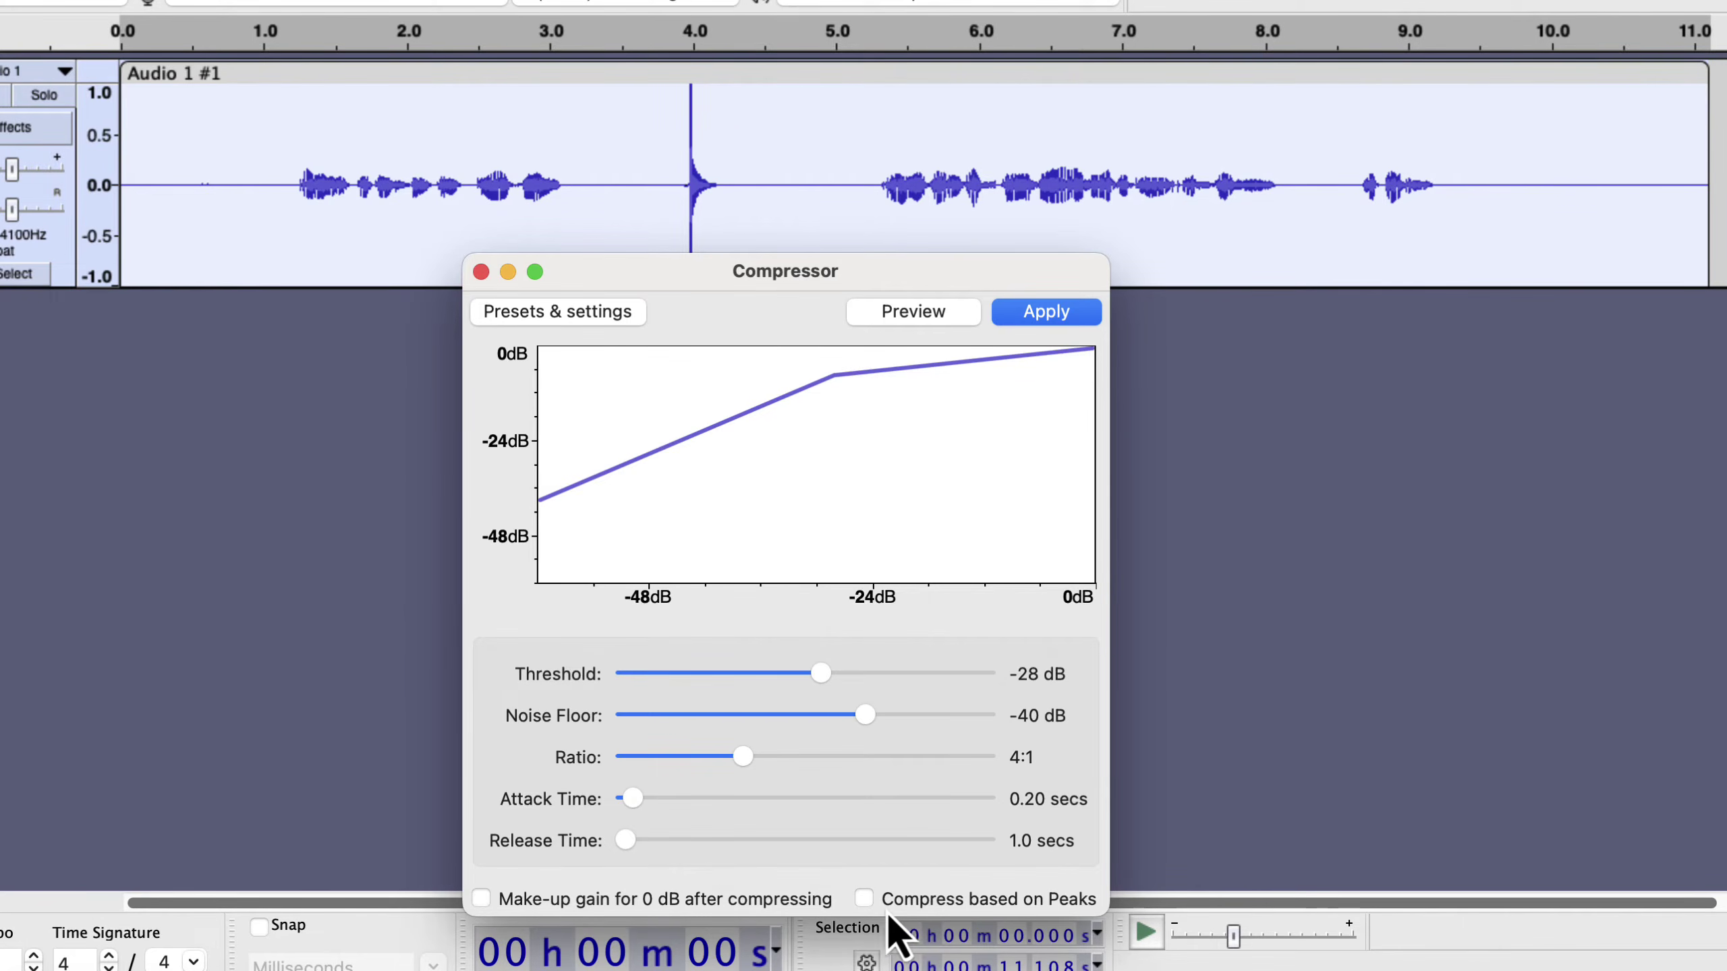
left_click(864, 901)
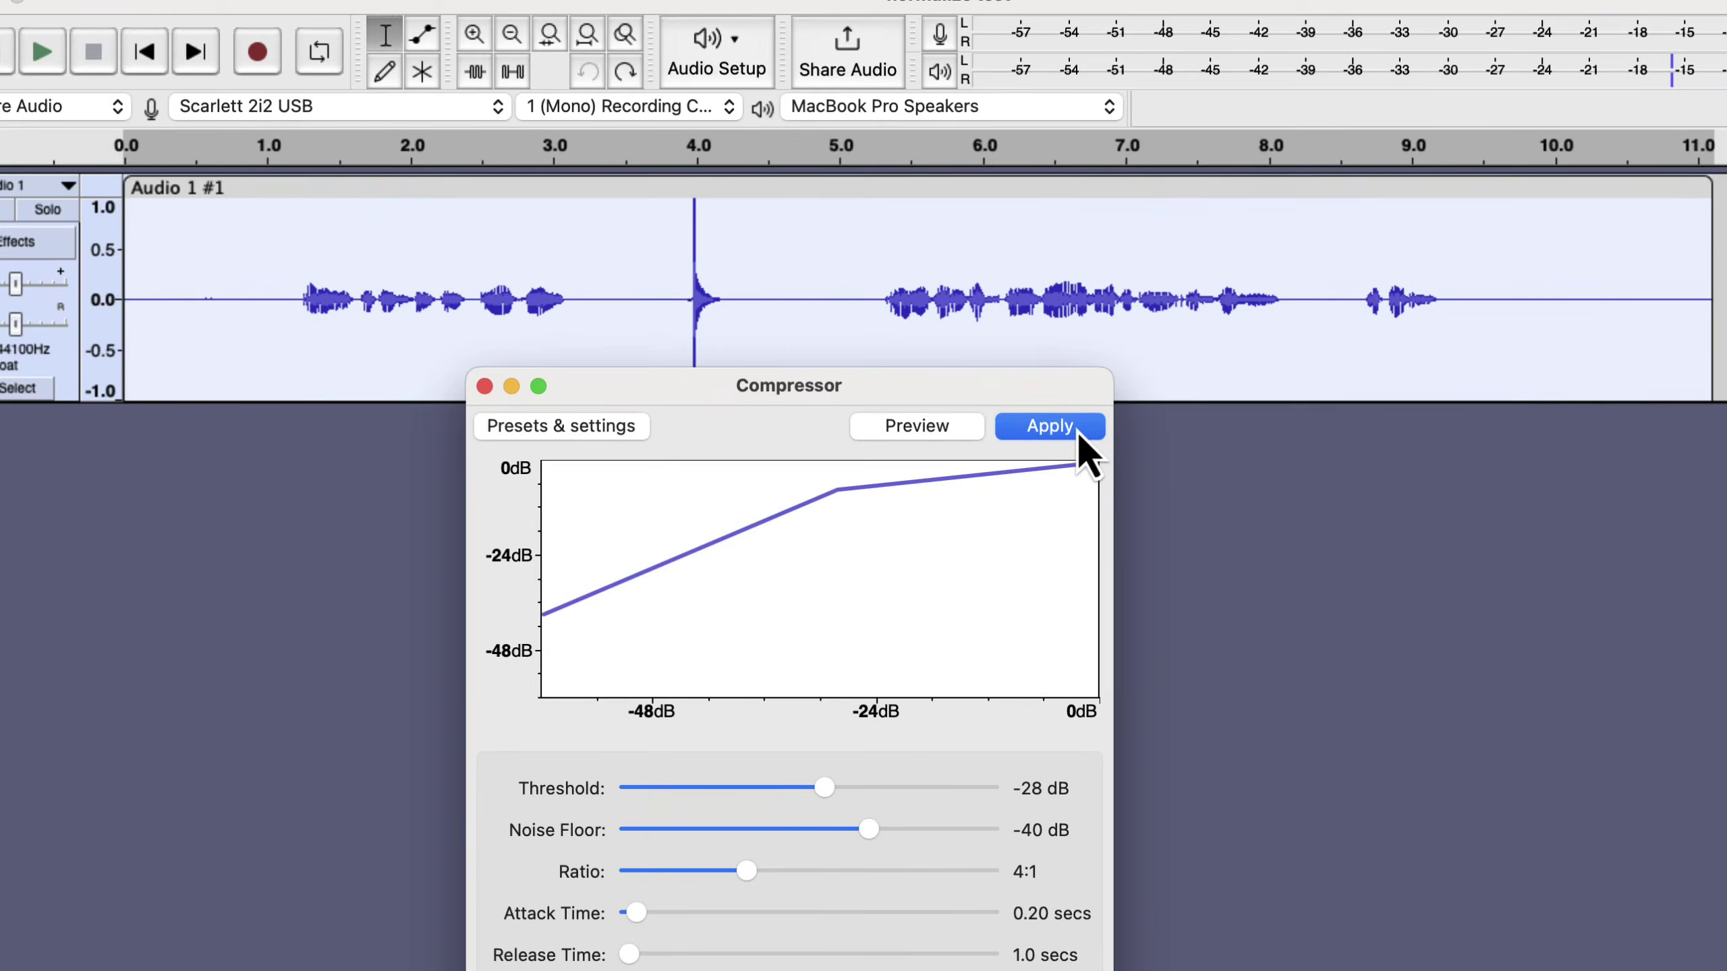
left_click(1050, 427)
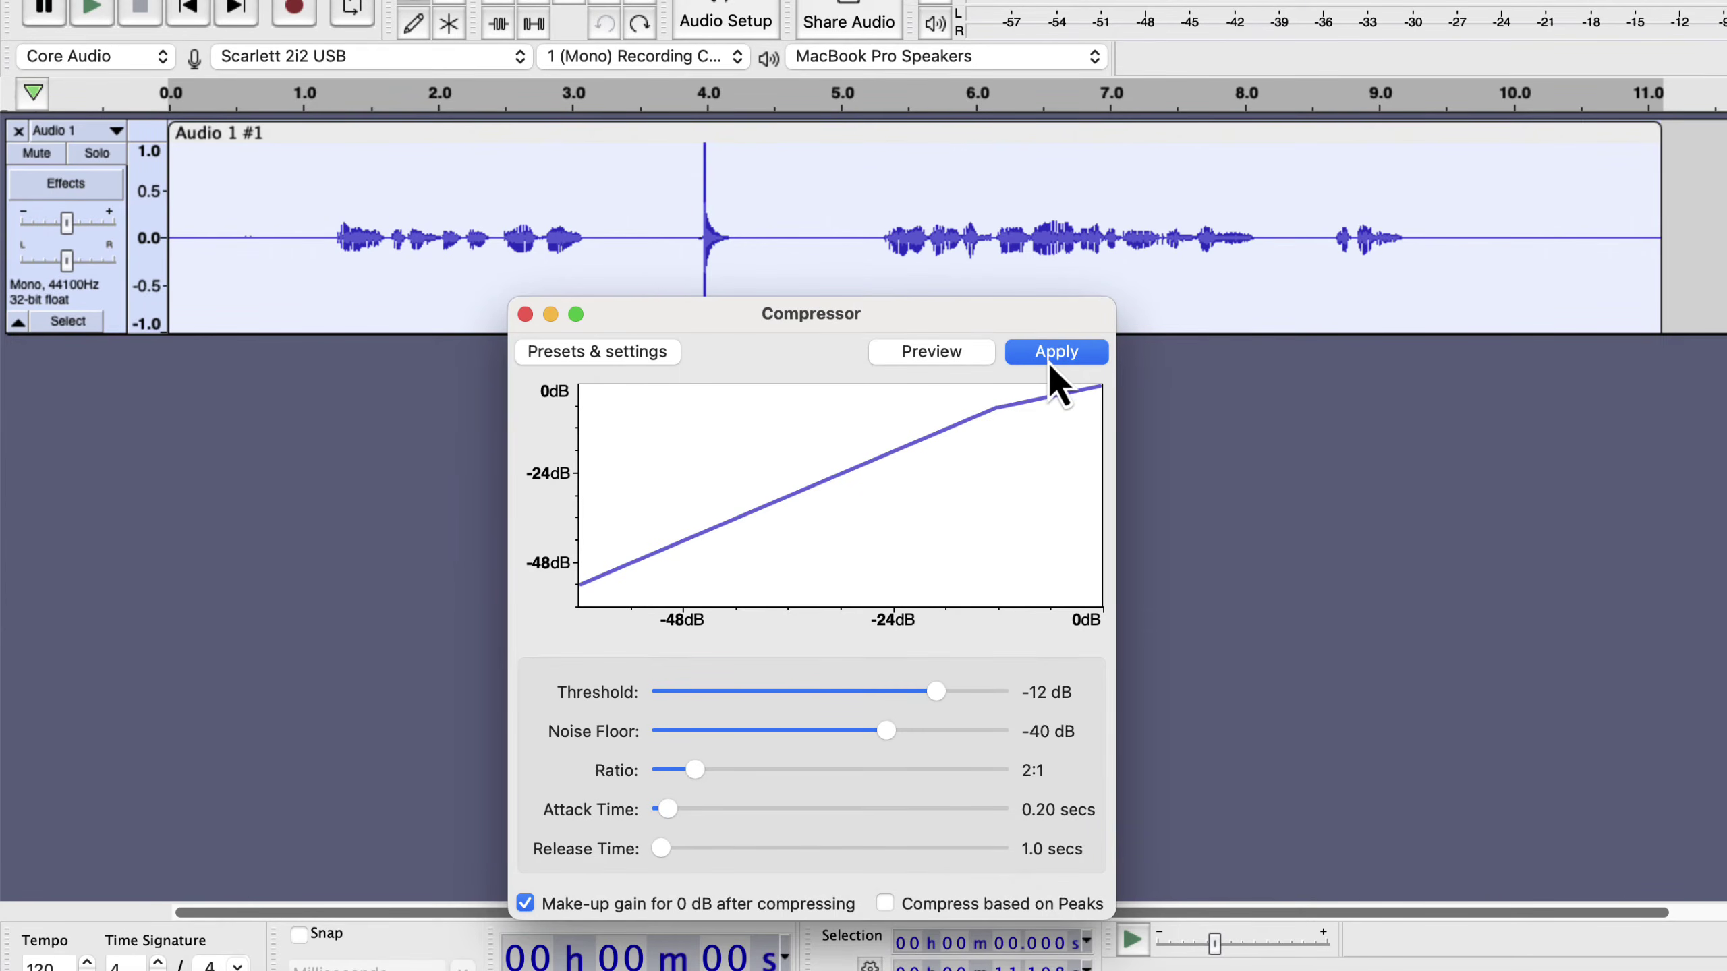
left_click(1048, 359)
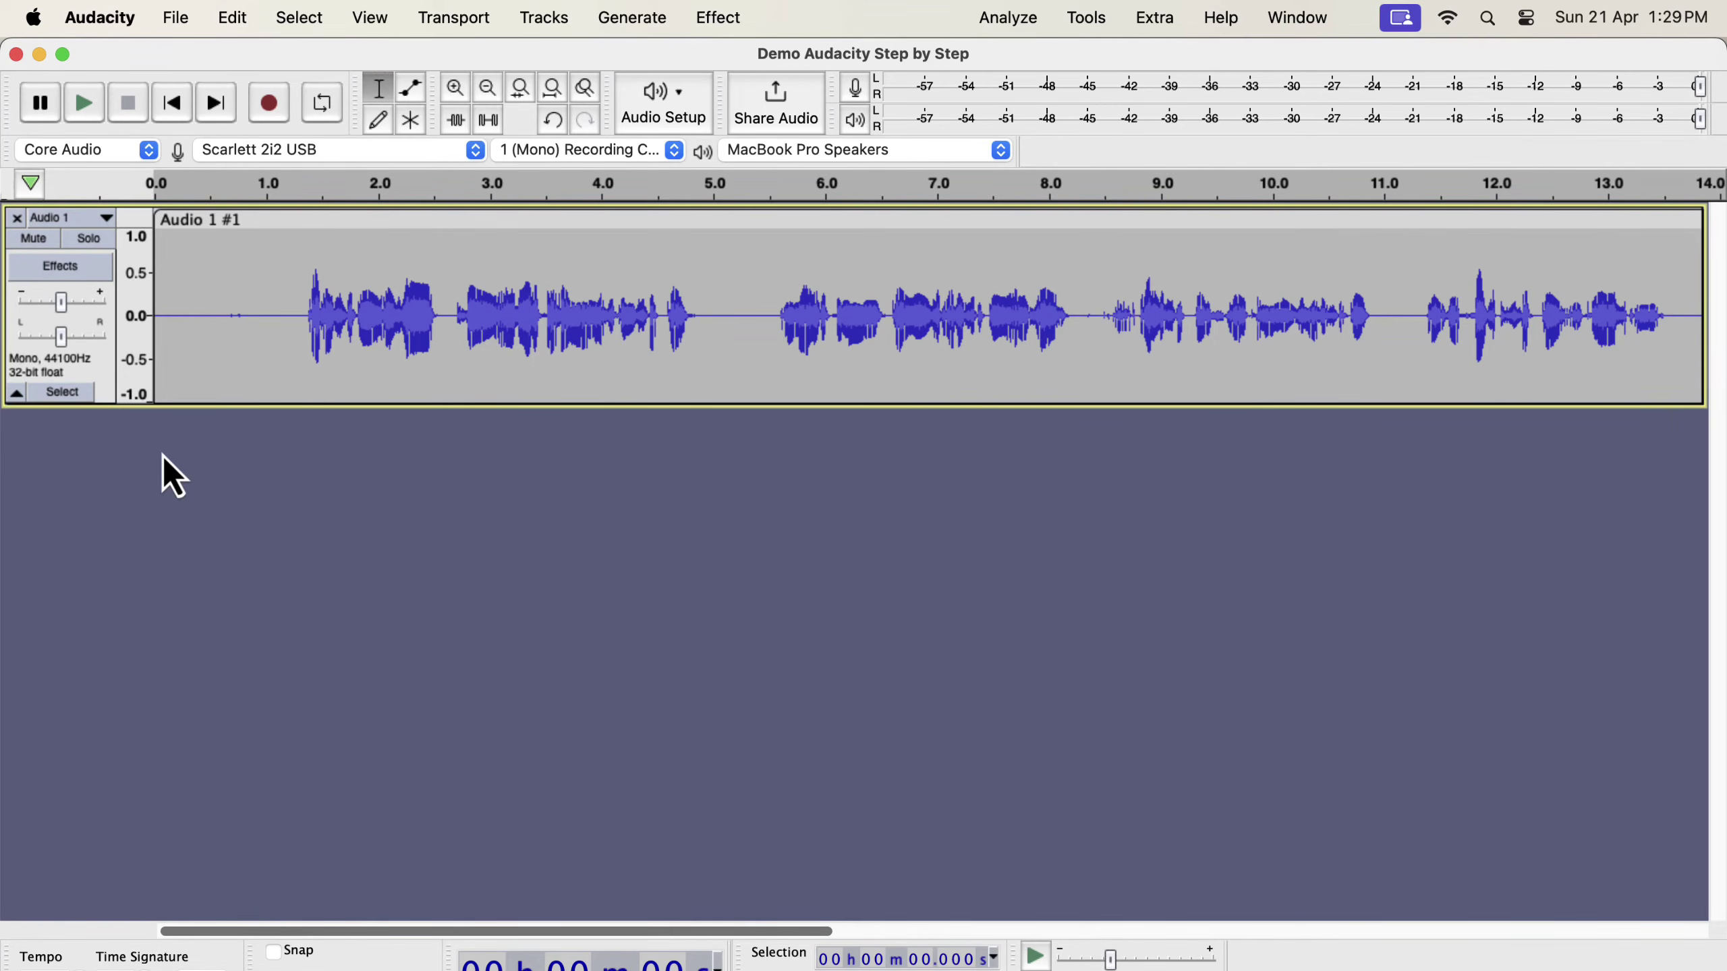
Step: Examine the Demo Audacity Step by Step recording's waveform for its loudest peaks and quieter phrases
scroll(378, 306, "right", 5)
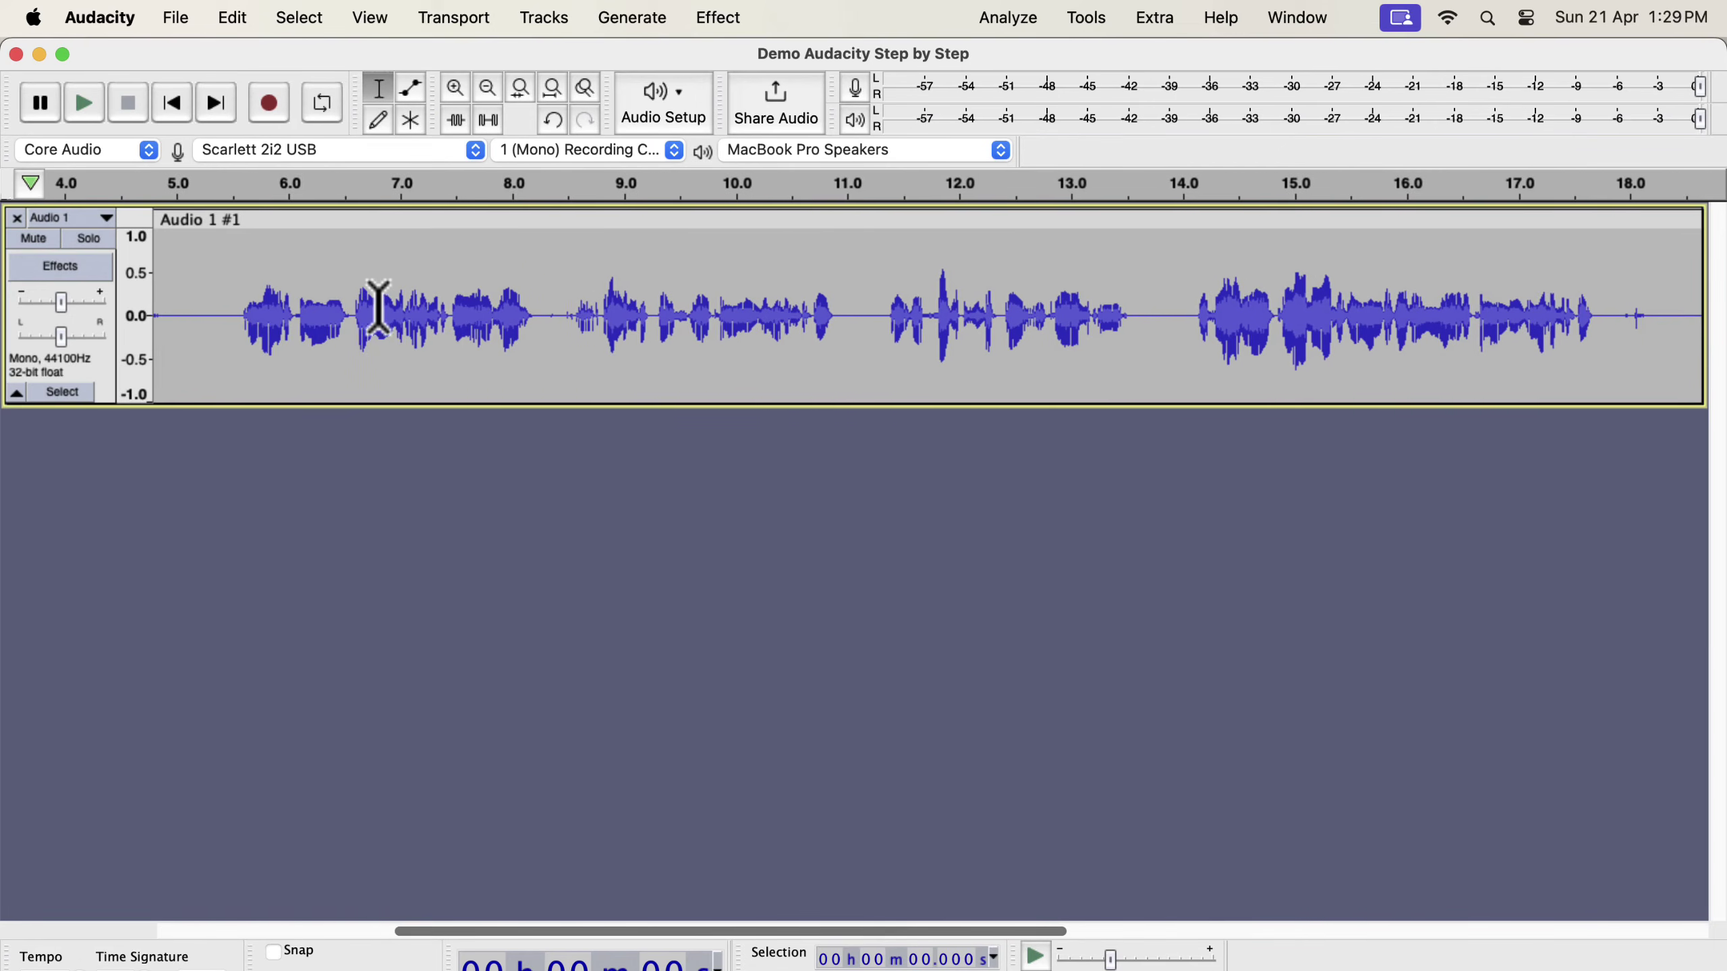
scroll(378, 306, "right", 2)
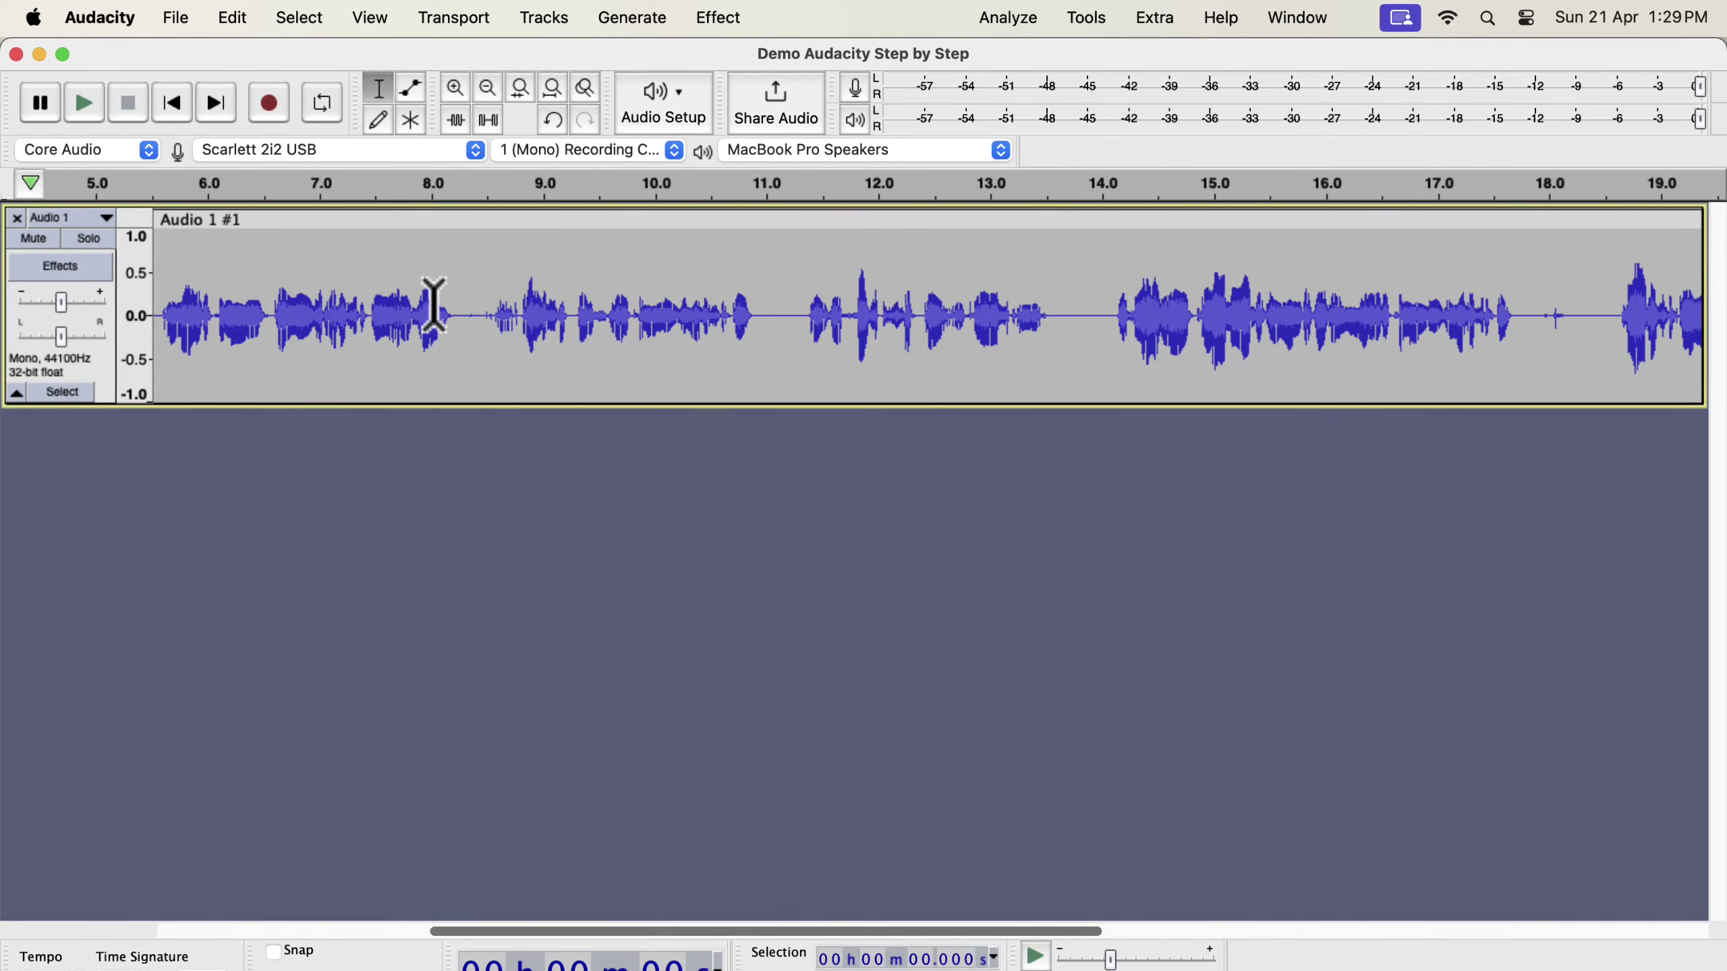
scroll(433, 304, "right", 6)
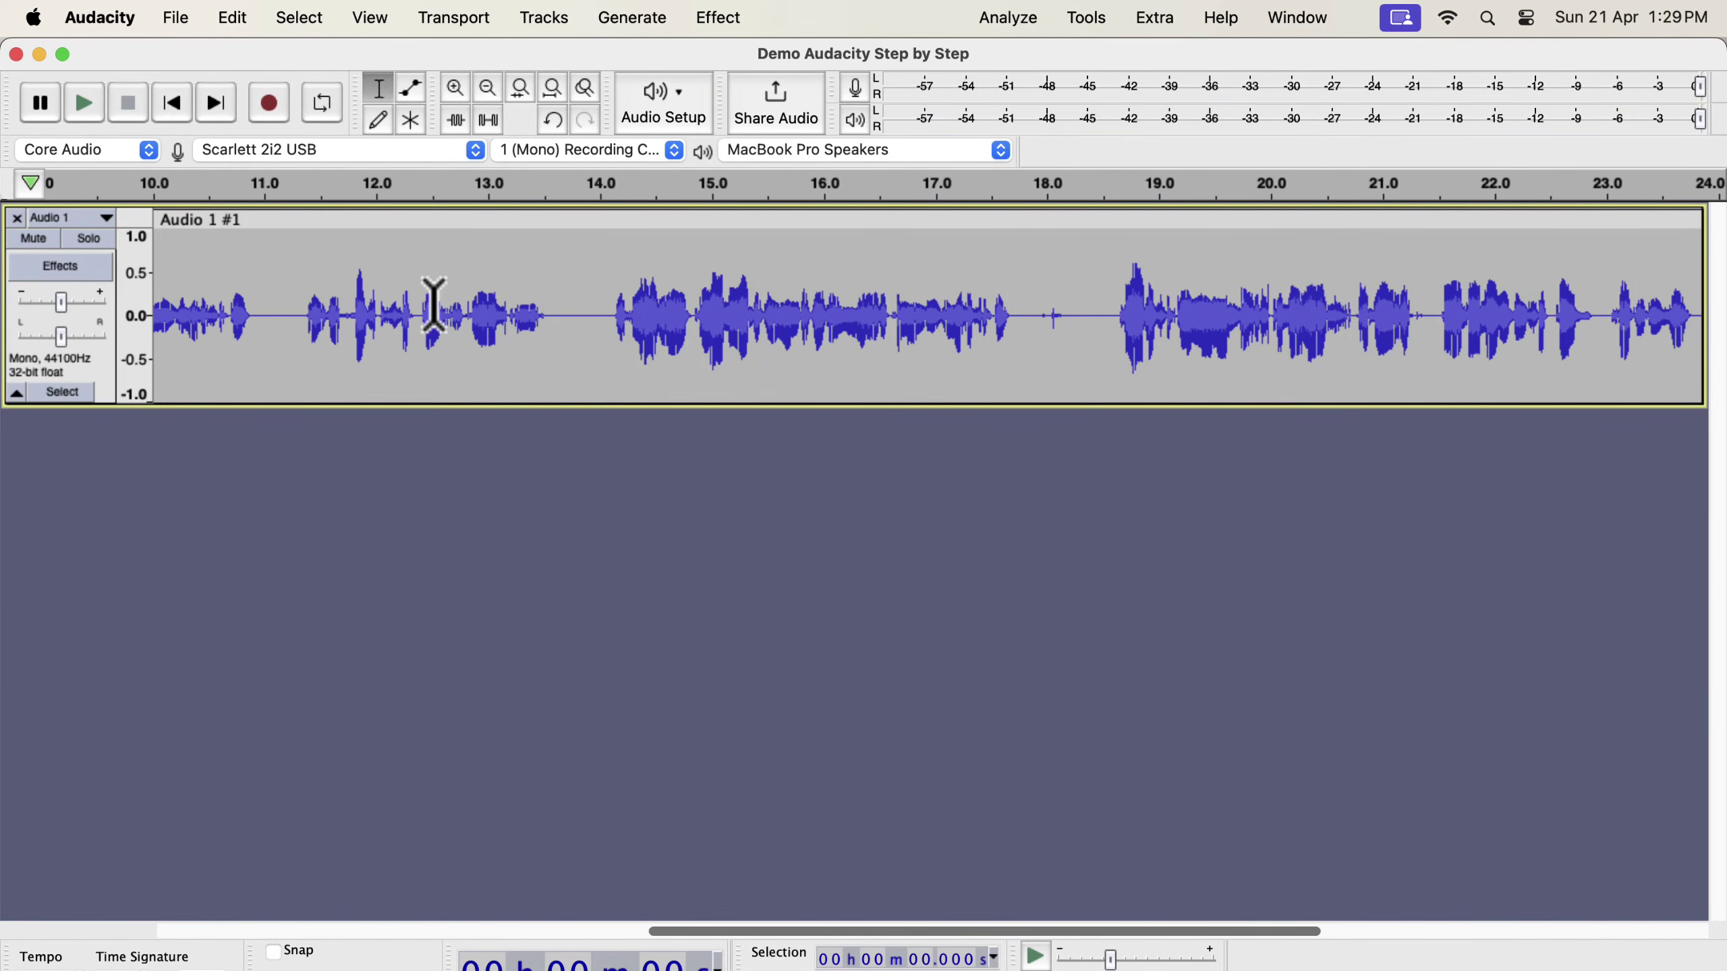
left_click_drag(354, 306, 371, 306)
mouse_move(1111, 316)
left_mouse_down()
mouse_move(1168, 314)
mouse_move(1111, 315)
left_mouse_up()
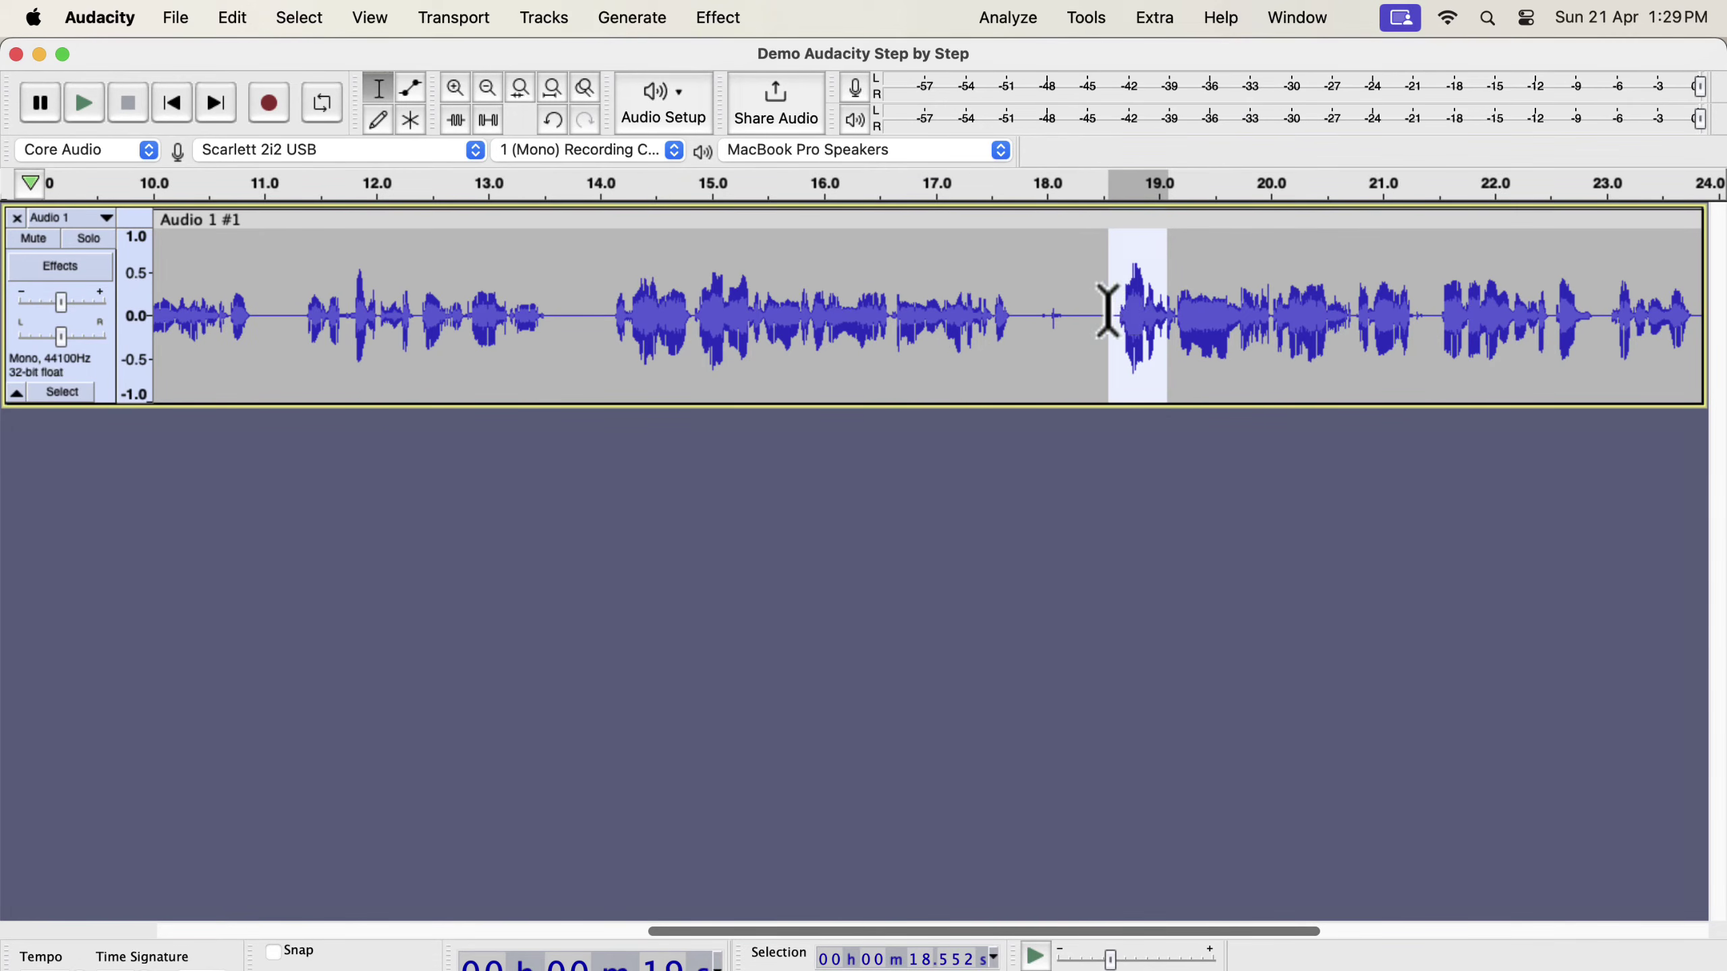
scroll(1110, 316, "right", 5)
scroll(1108, 310, "left", 6)
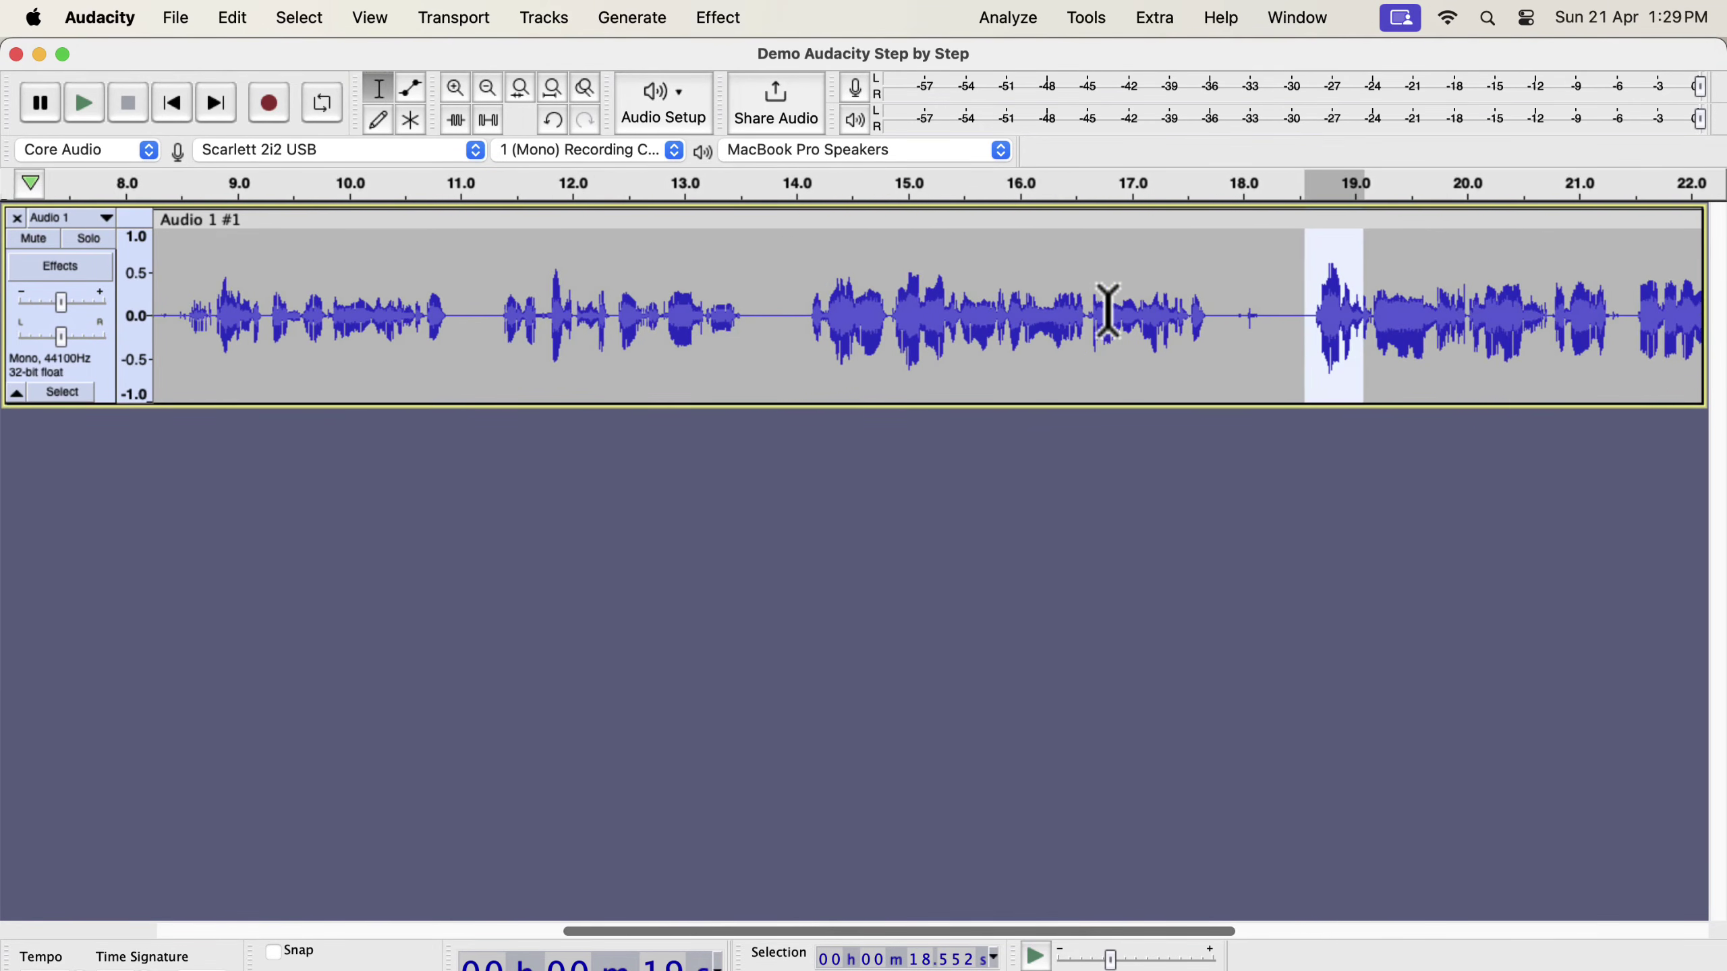
scroll(1108, 309, "left", 4)
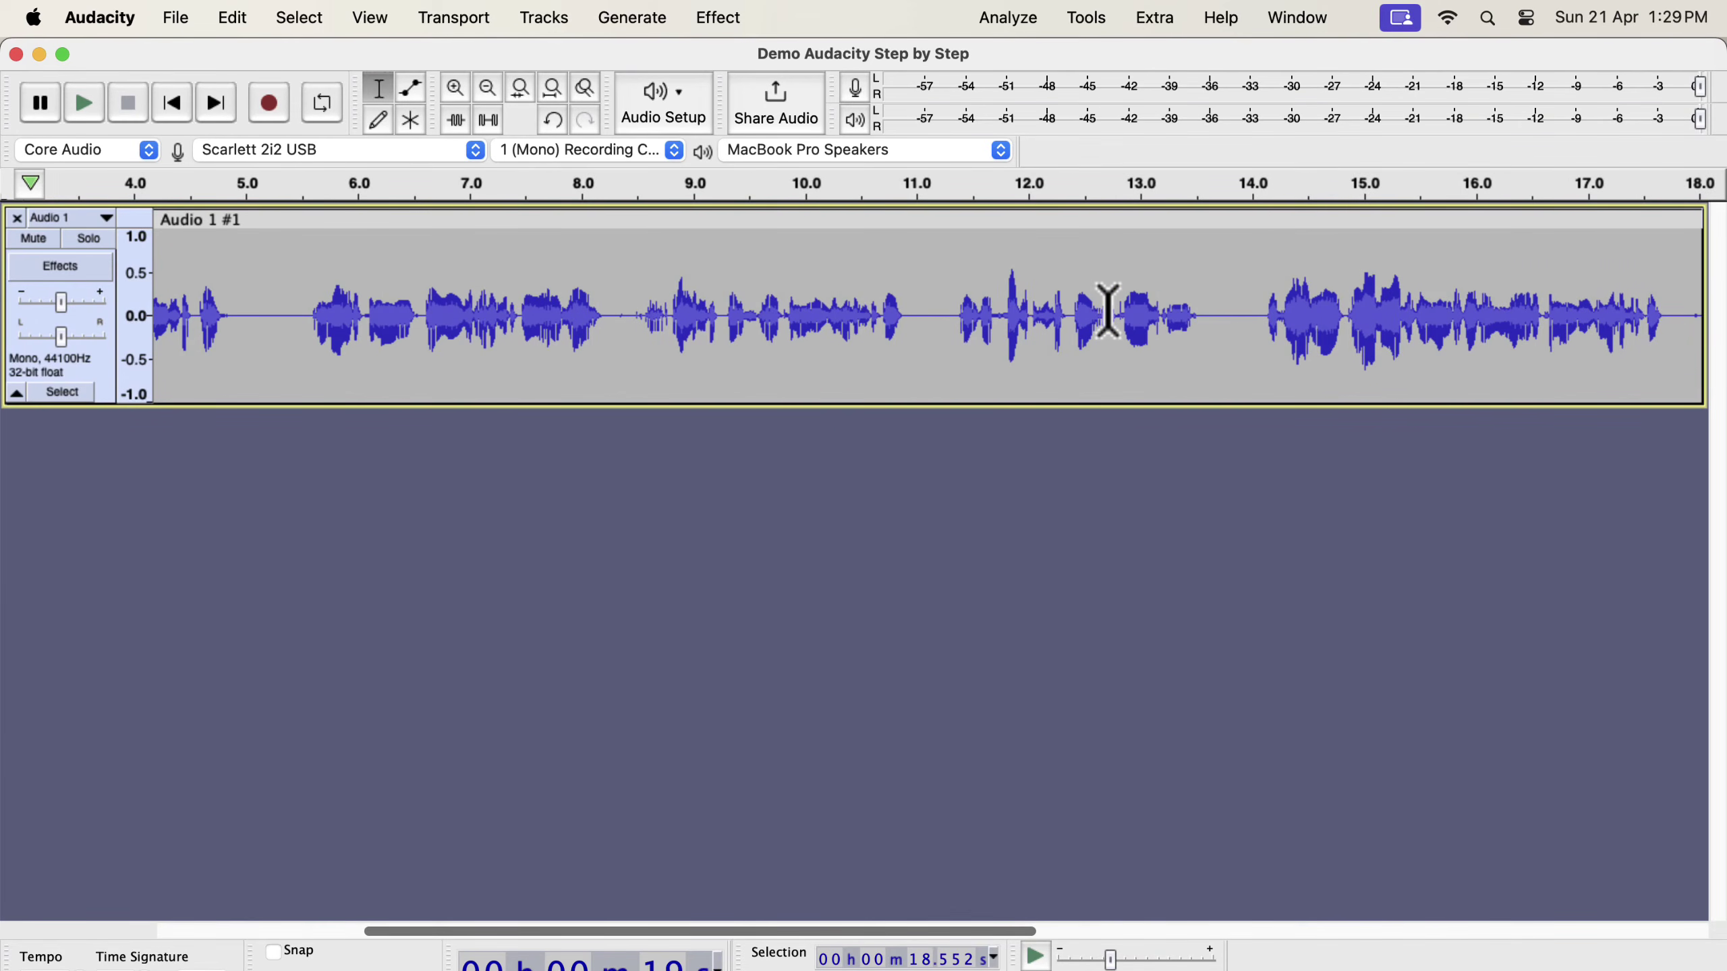
scroll(971, 337, "left", 3)
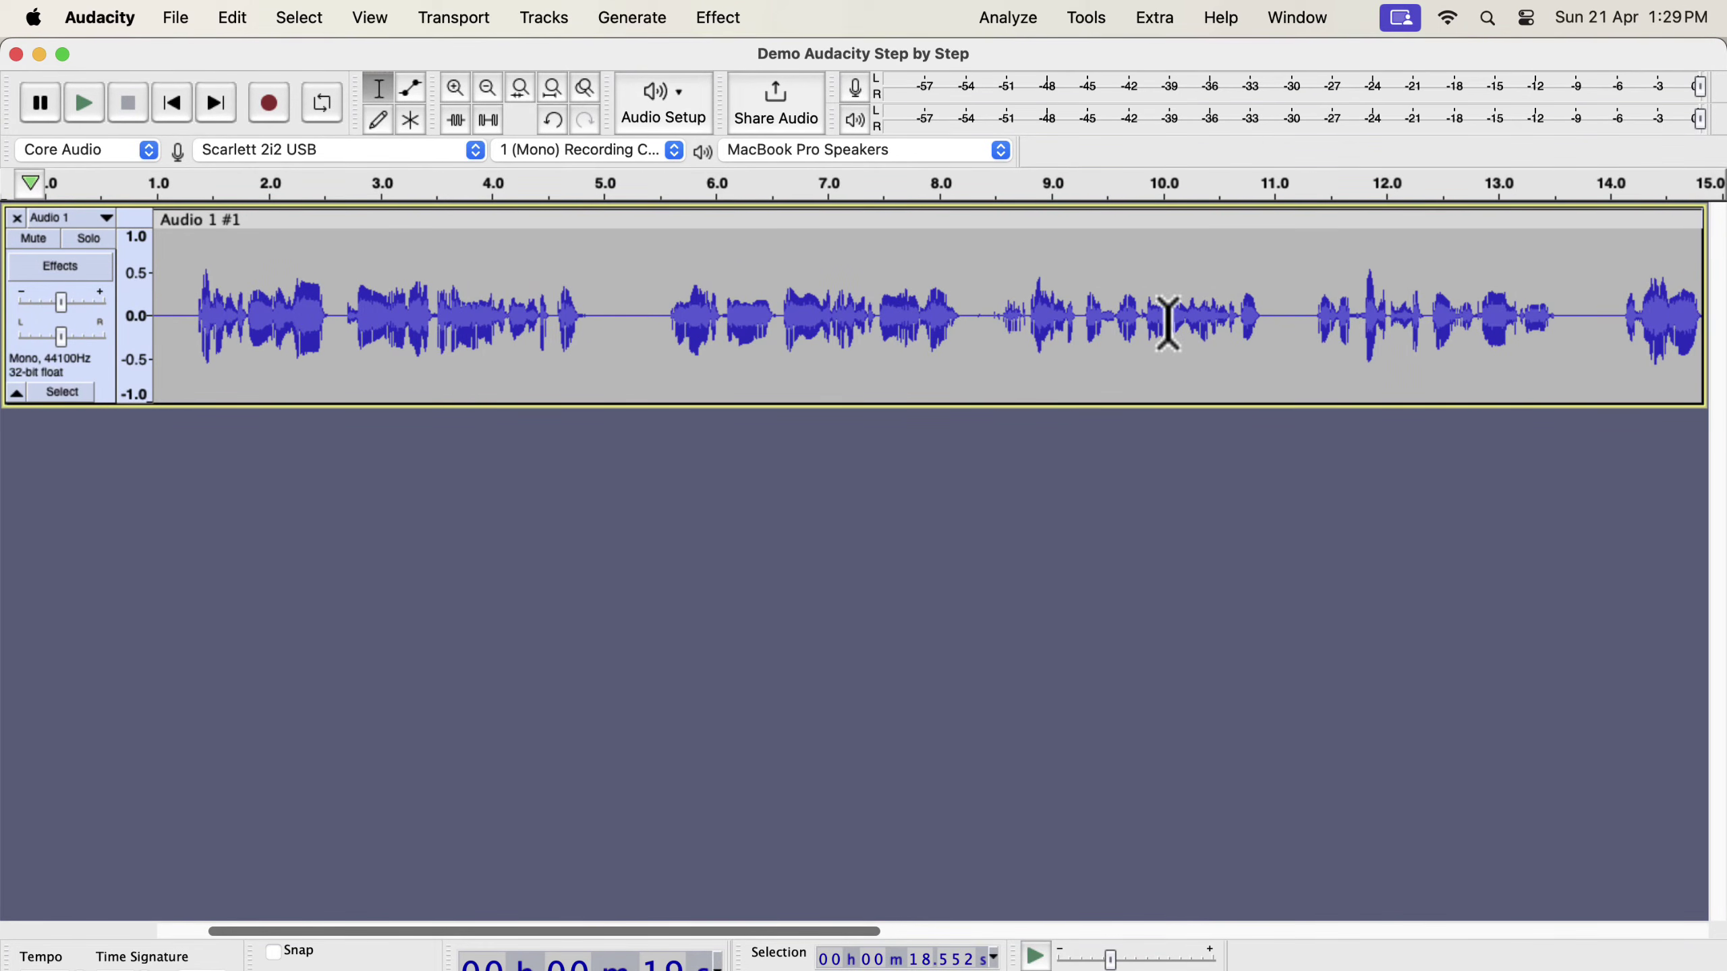
Step: Play the quieter passage from about 9.9 to 10.6 seconds and check its level on the playback meter
left_click(1147, 300)
left_click_drag(1152, 304, 1226, 325)
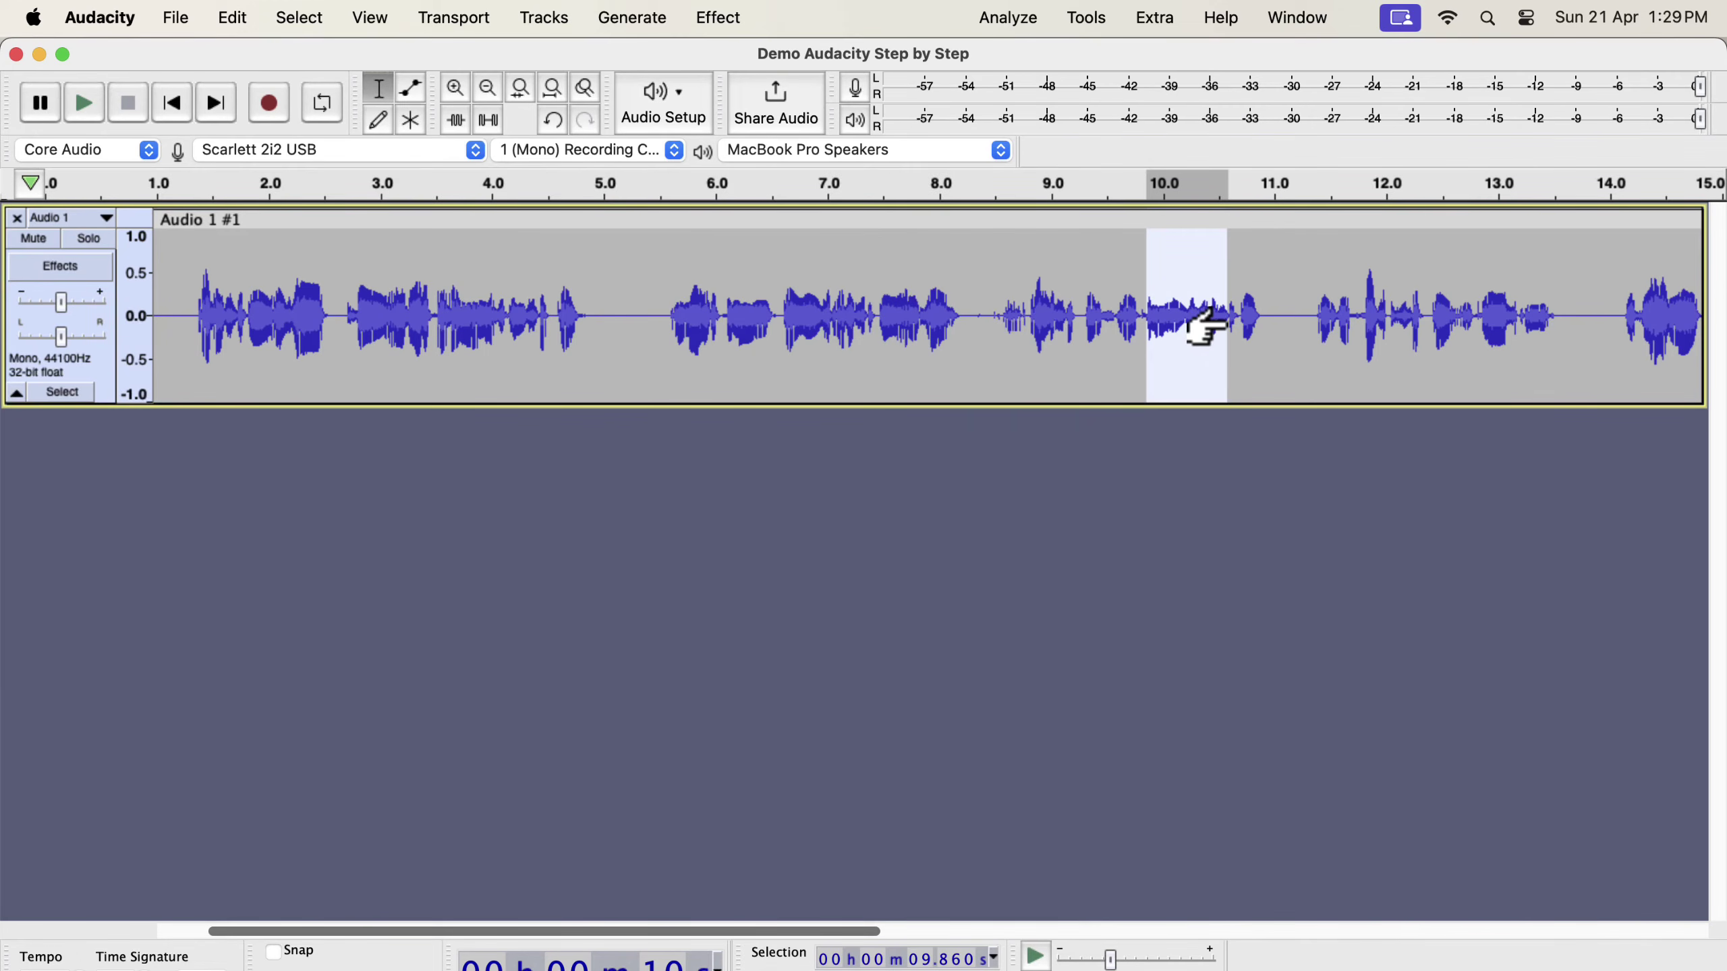
key("space")
Step: Select the whole voice clip, open the Compressor and load its factory default settings
double_click(870, 343)
left_click(738, 26)
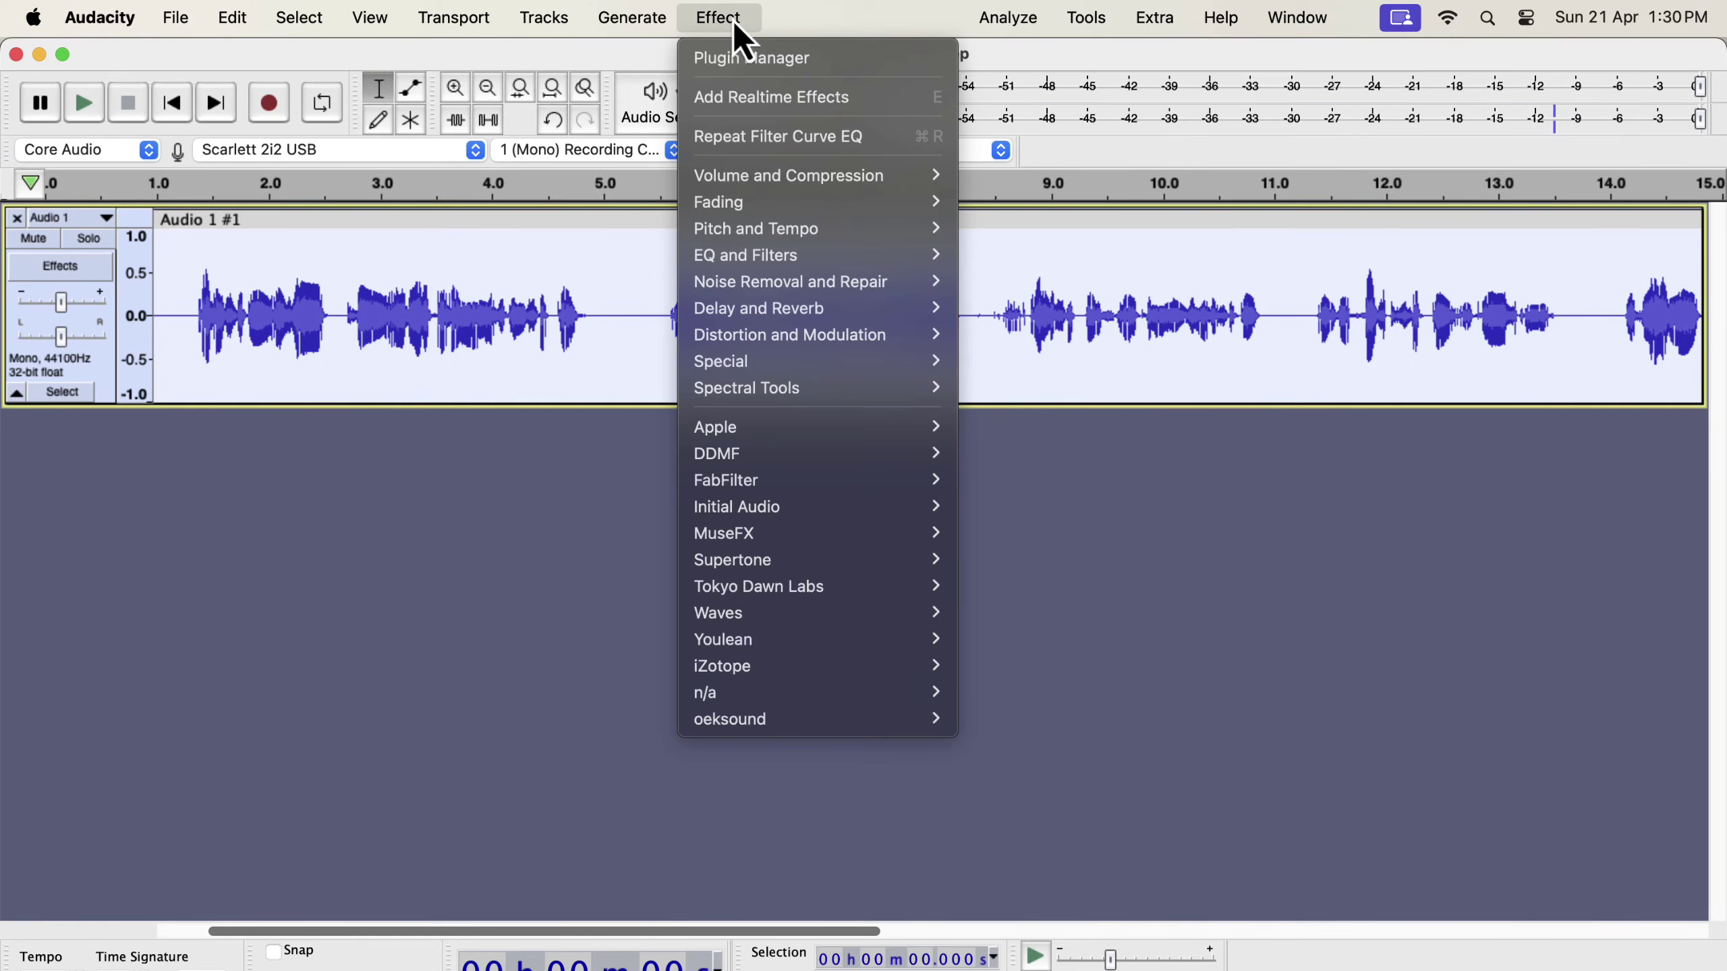
mouse_move(764, 176)
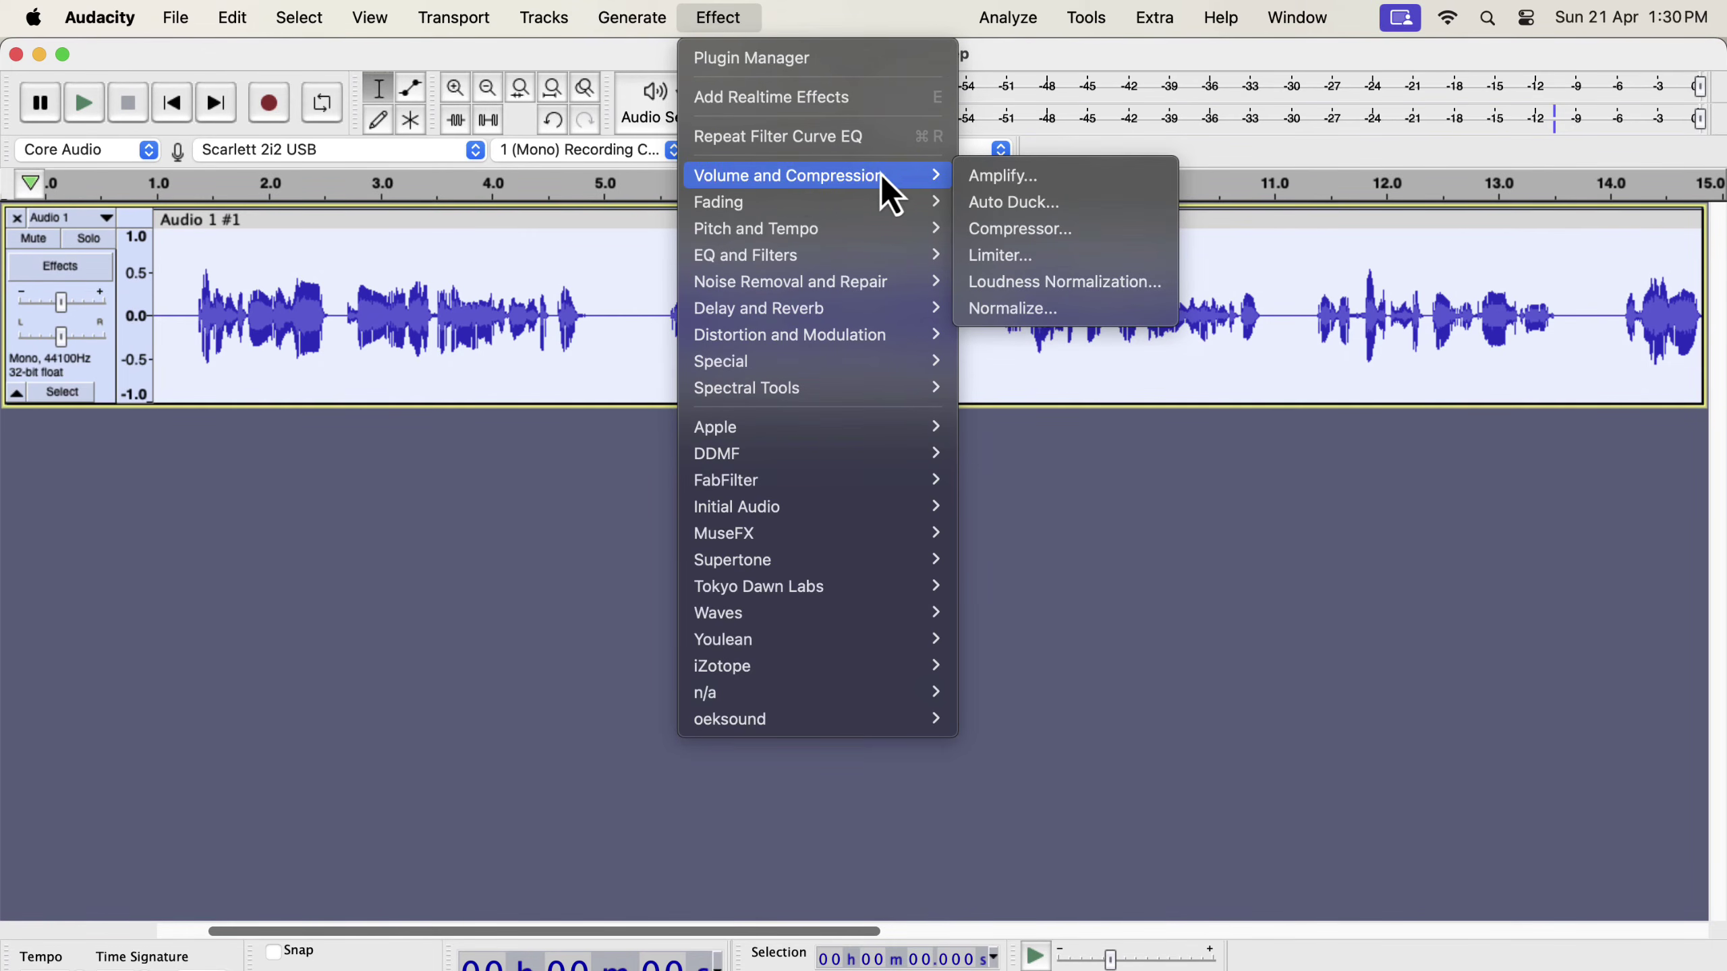
left_click(985, 230)
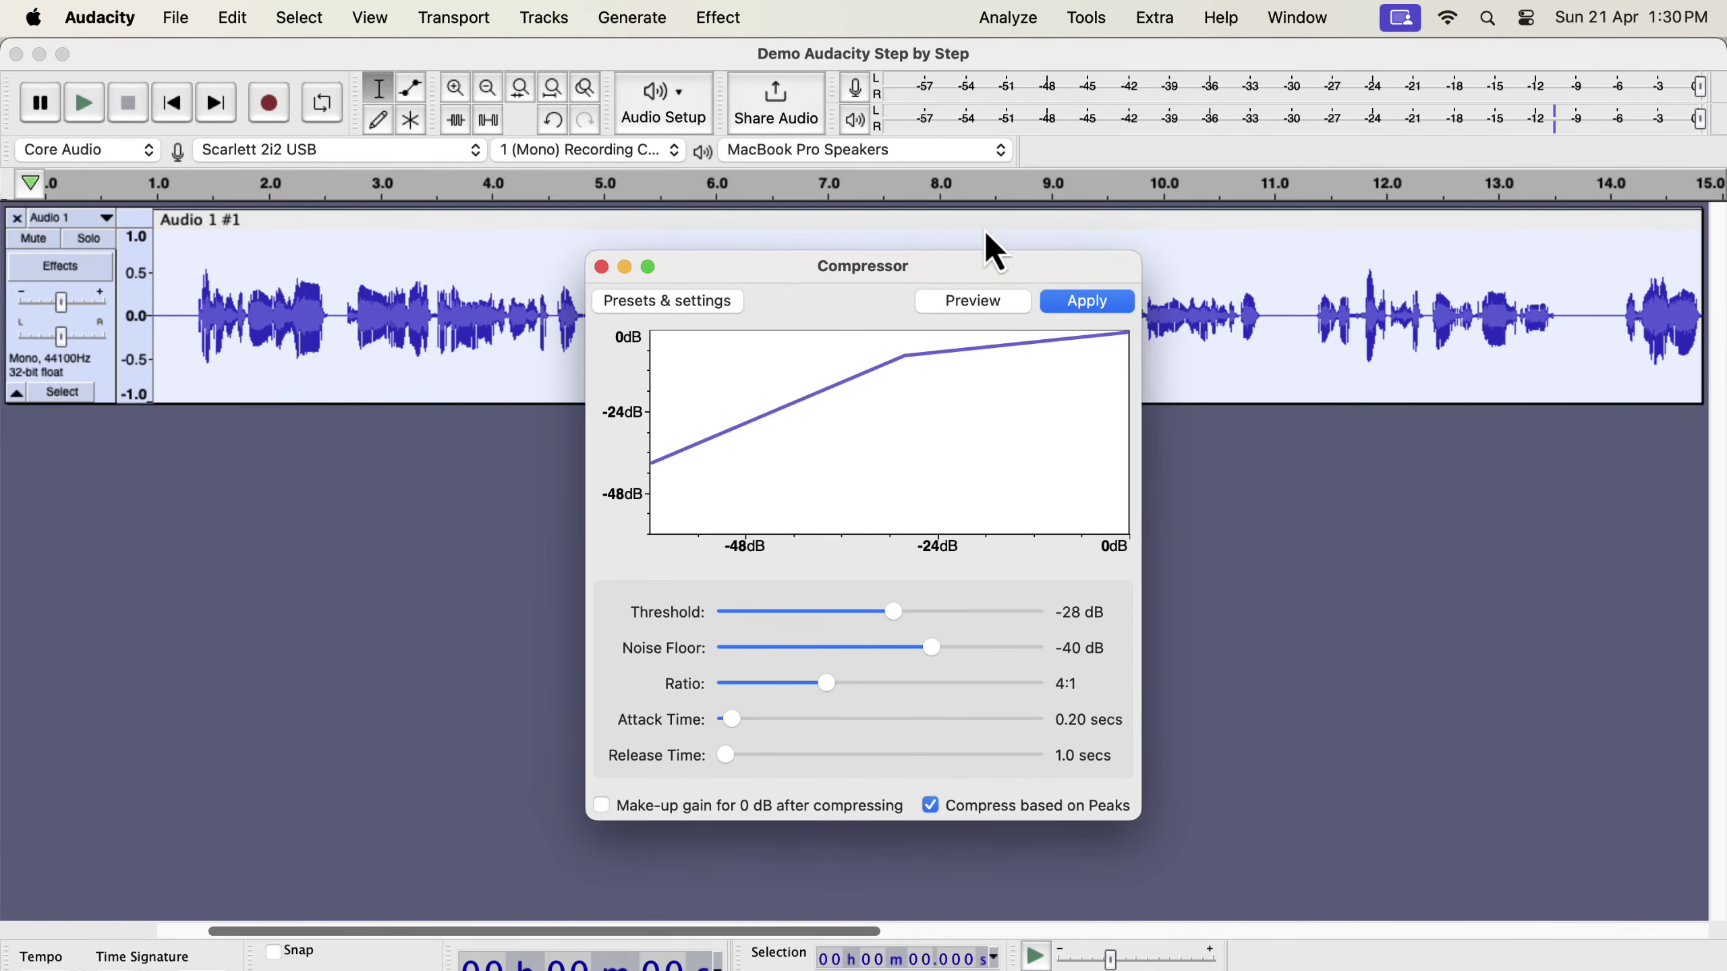
left_click(699, 303)
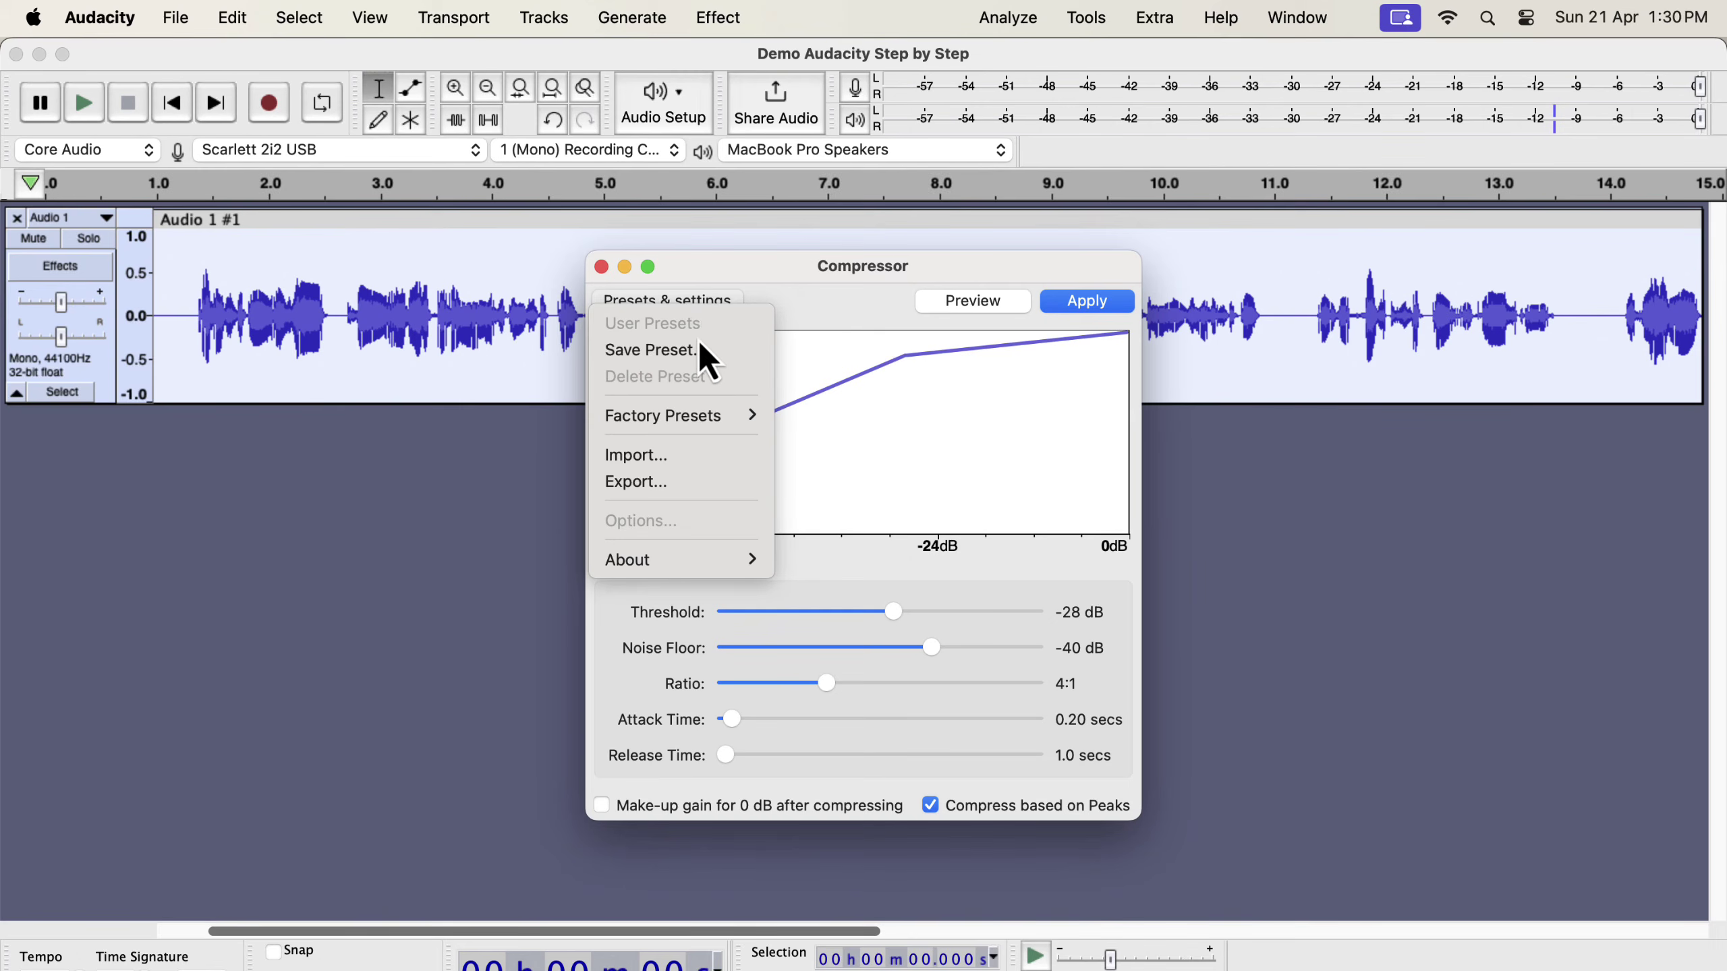
mouse_move(713, 415)
left_click(813, 427)
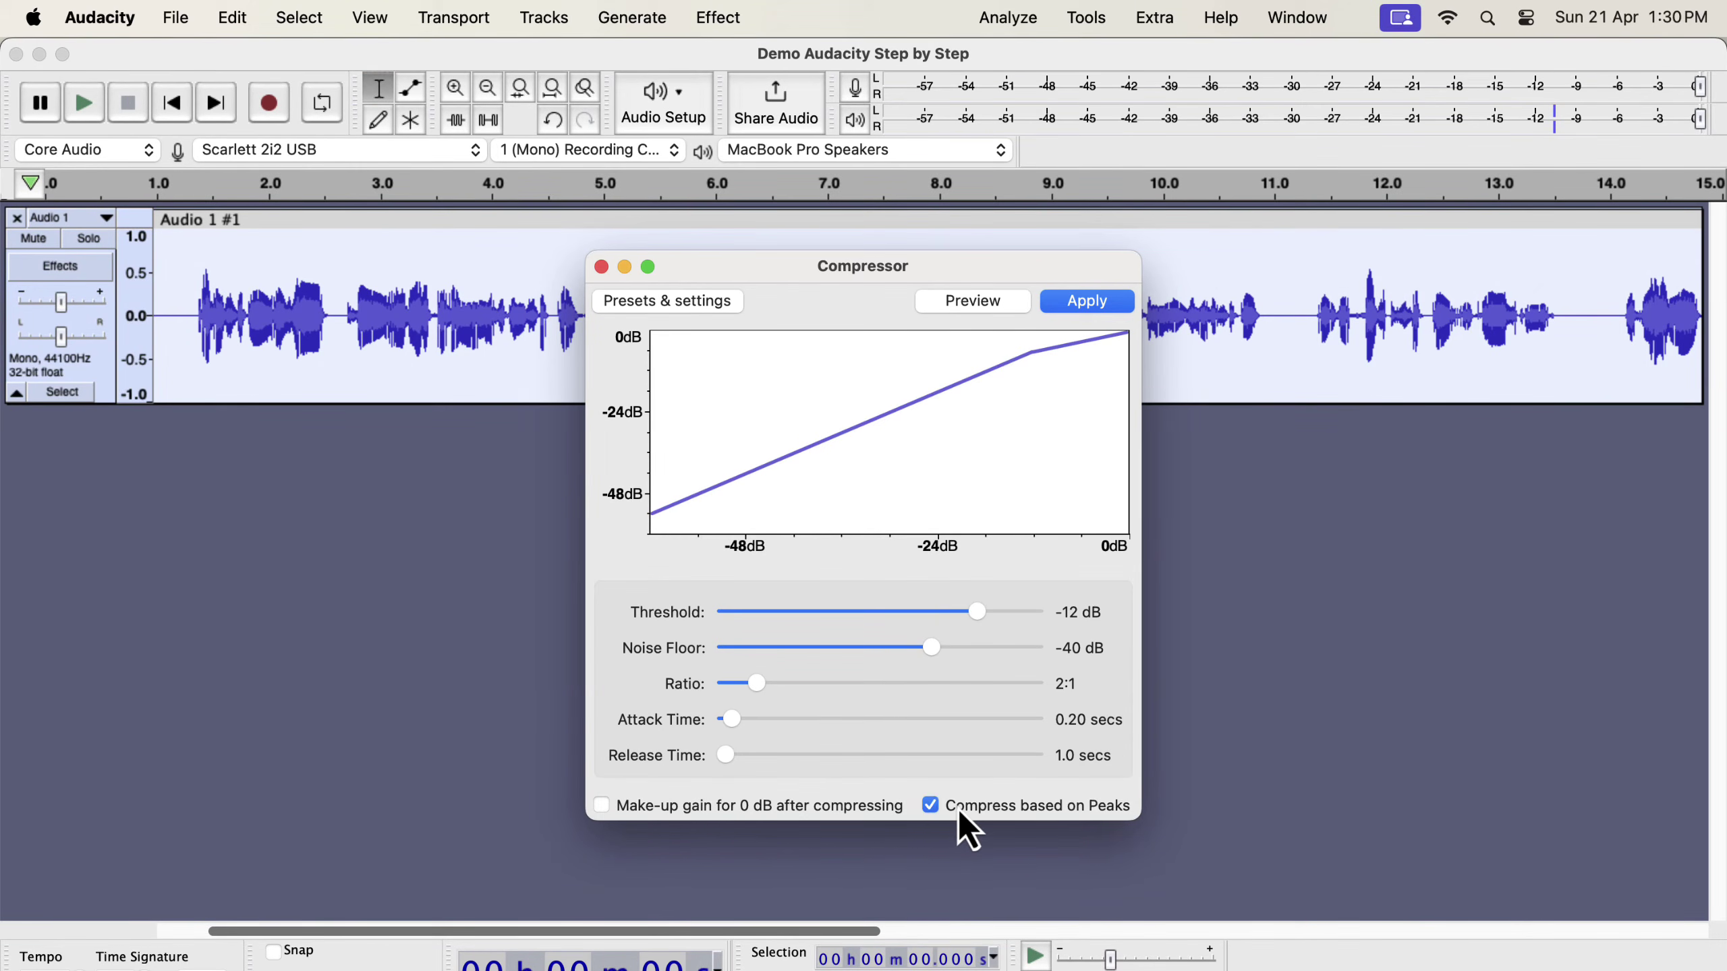
Step: Set the Compressor's threshold to -15 dB and its ratio to 3:1, and apply it to the whole clip
left_click_drag(977, 615, 960, 618)
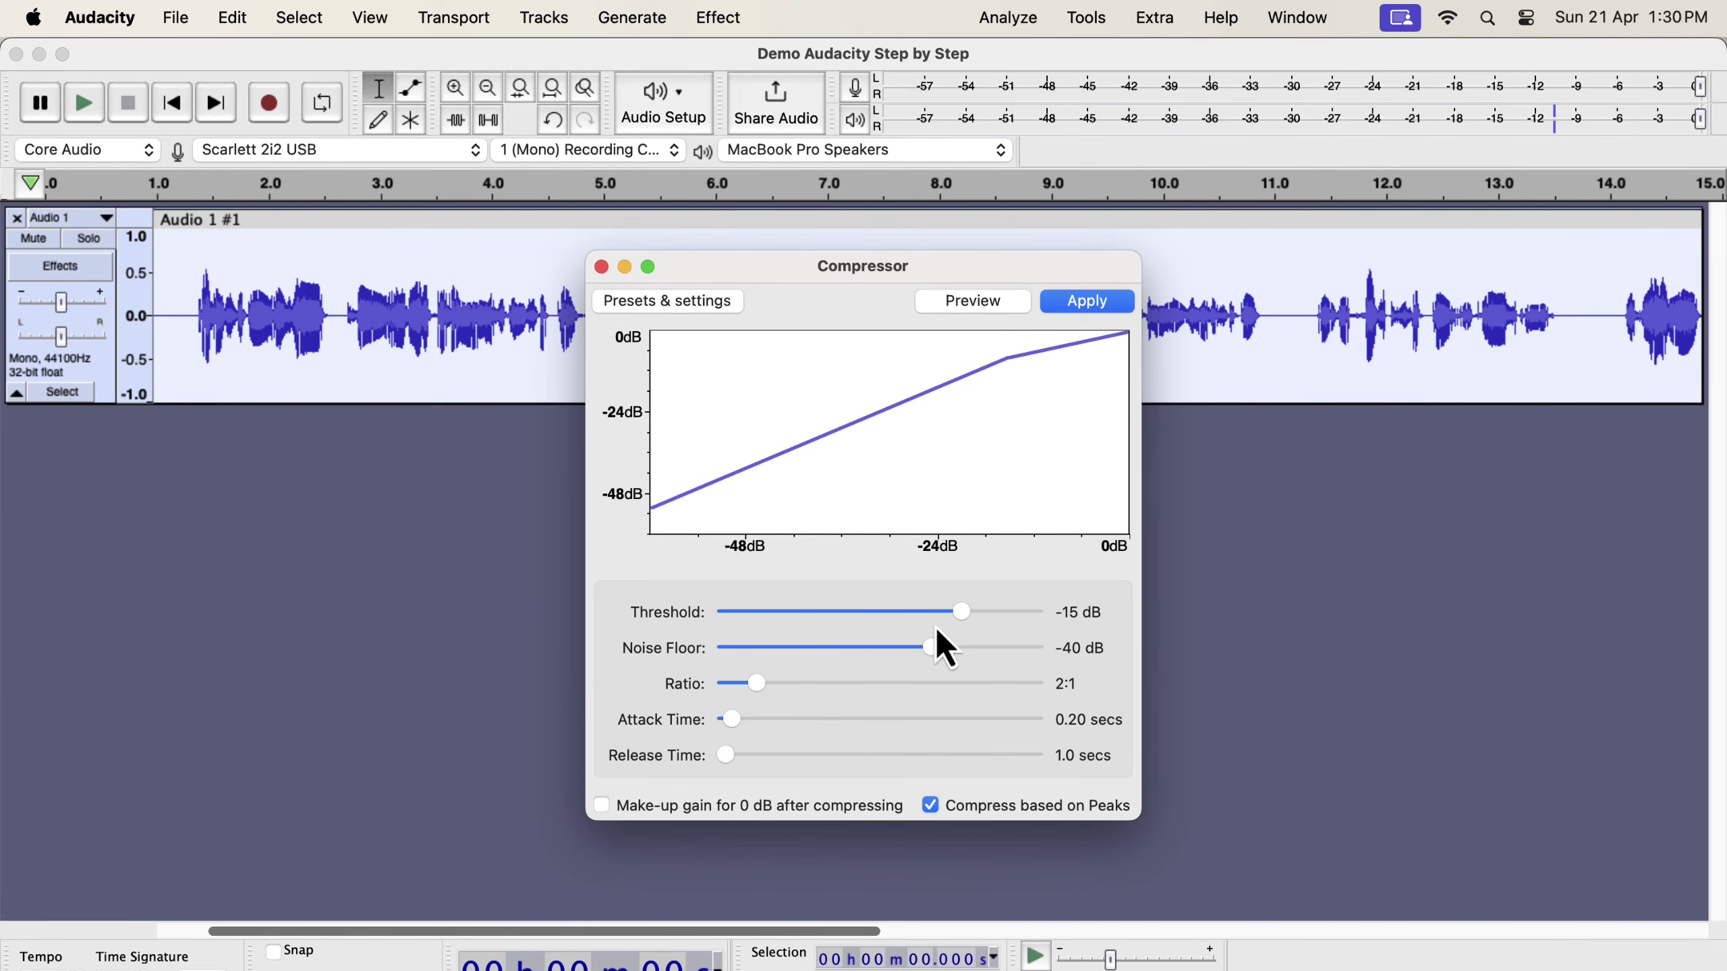
left_click_drag(756, 684, 792, 684)
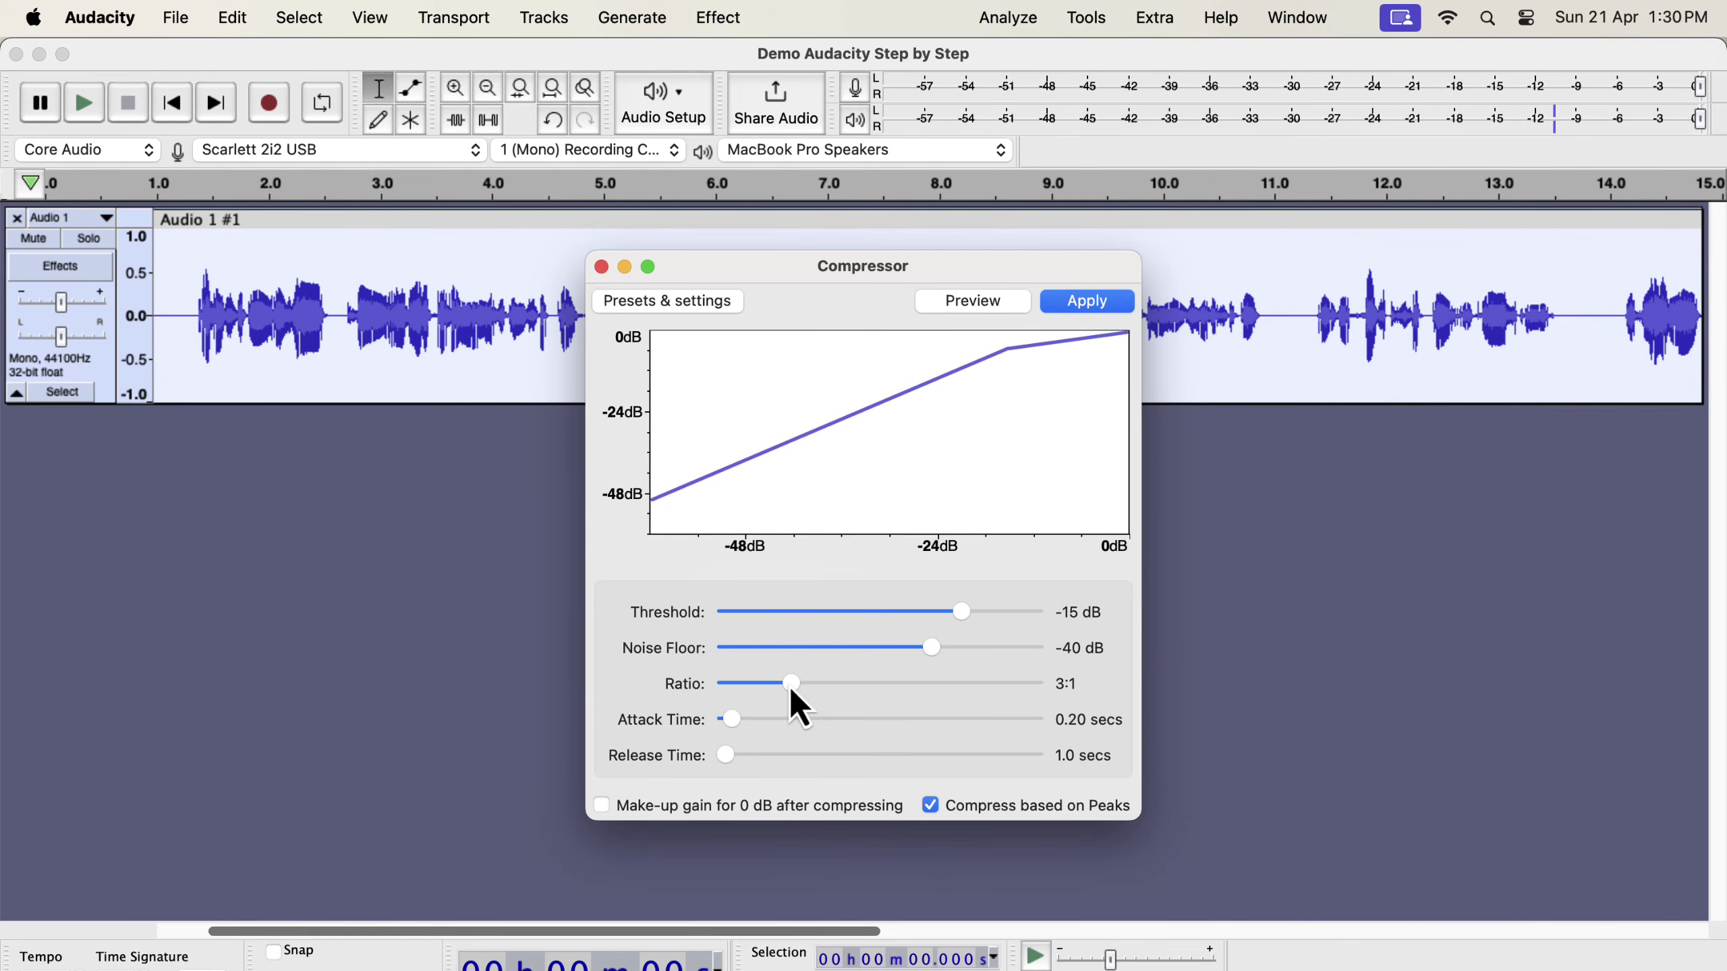
left_click(1061, 307)
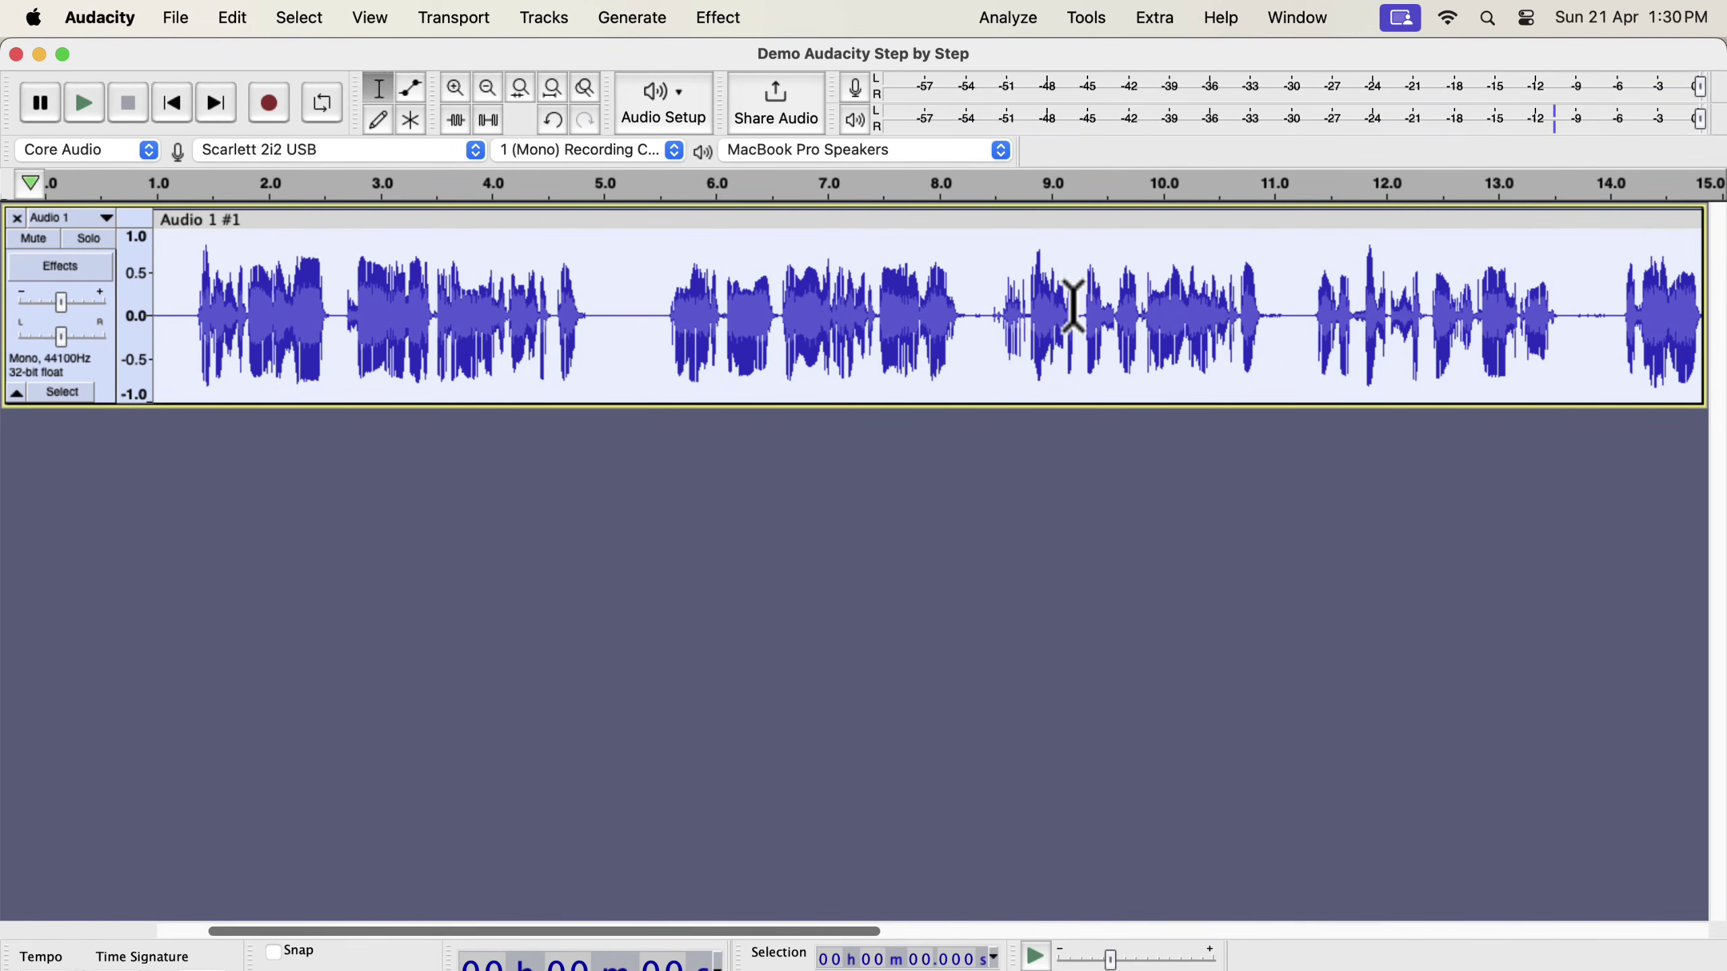
Step: Inspect the compressed waveform along its full length and play the clip from about 0.9 seconds
scroll(1072, 306, "right", 10)
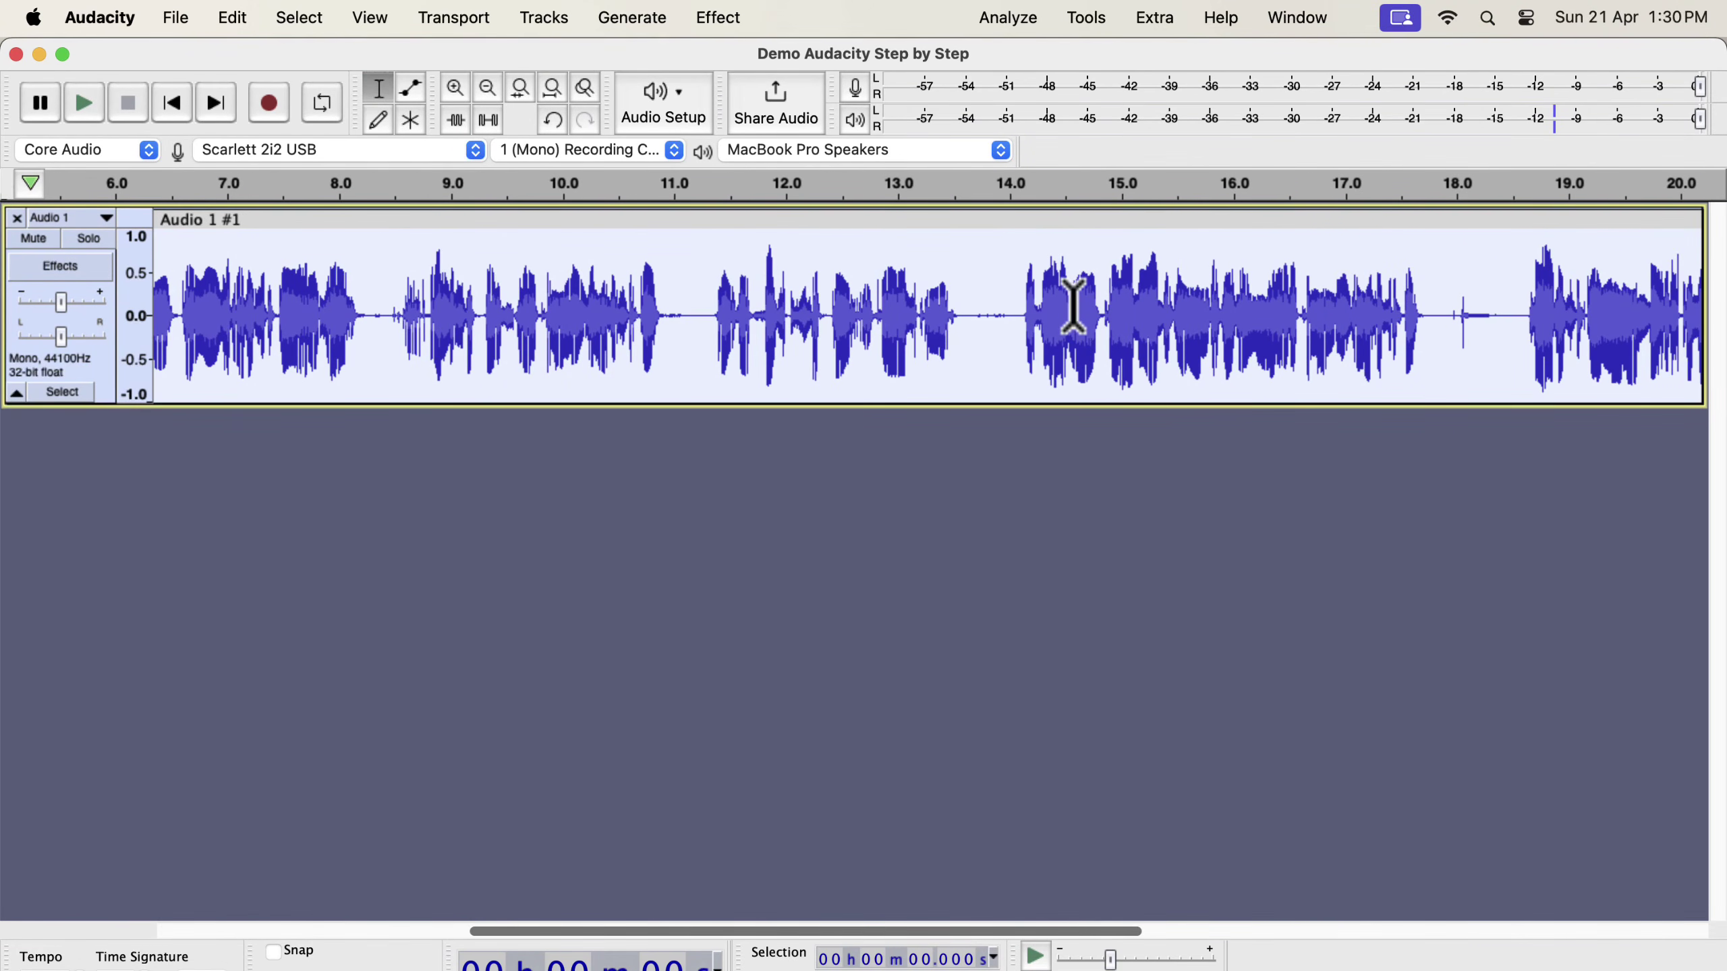
scroll(1073, 306, "right", 6)
scroll(1073, 306, "right", 4)
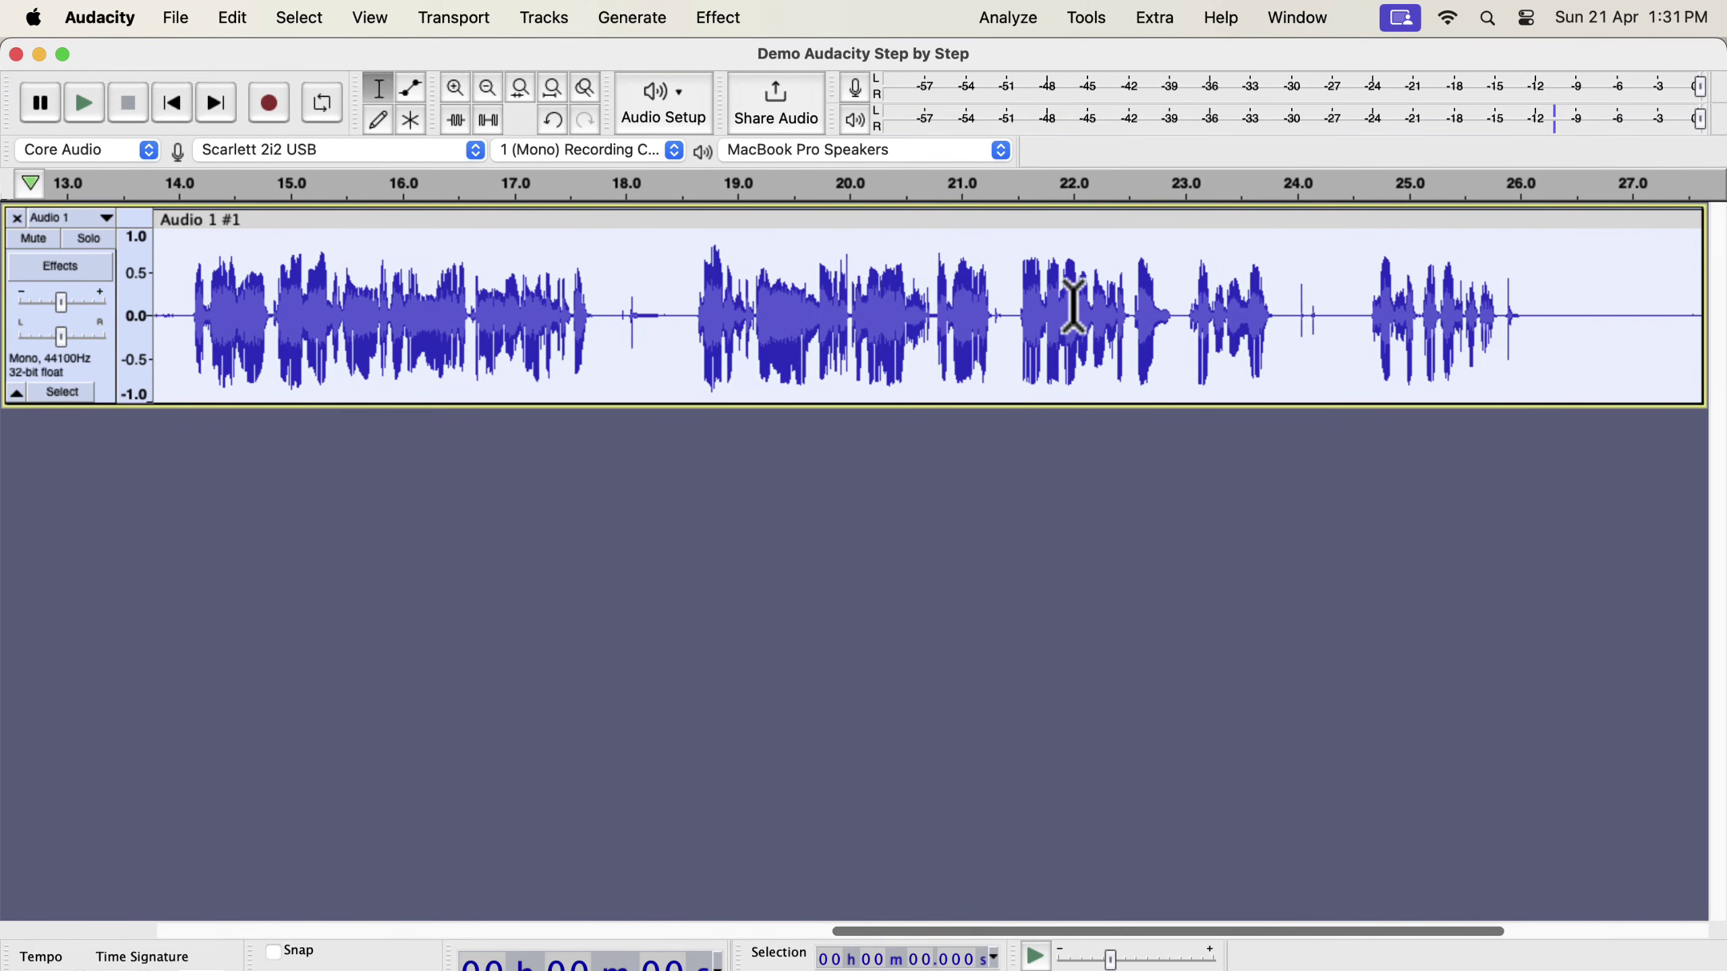
scroll(1072, 306, "left", 13)
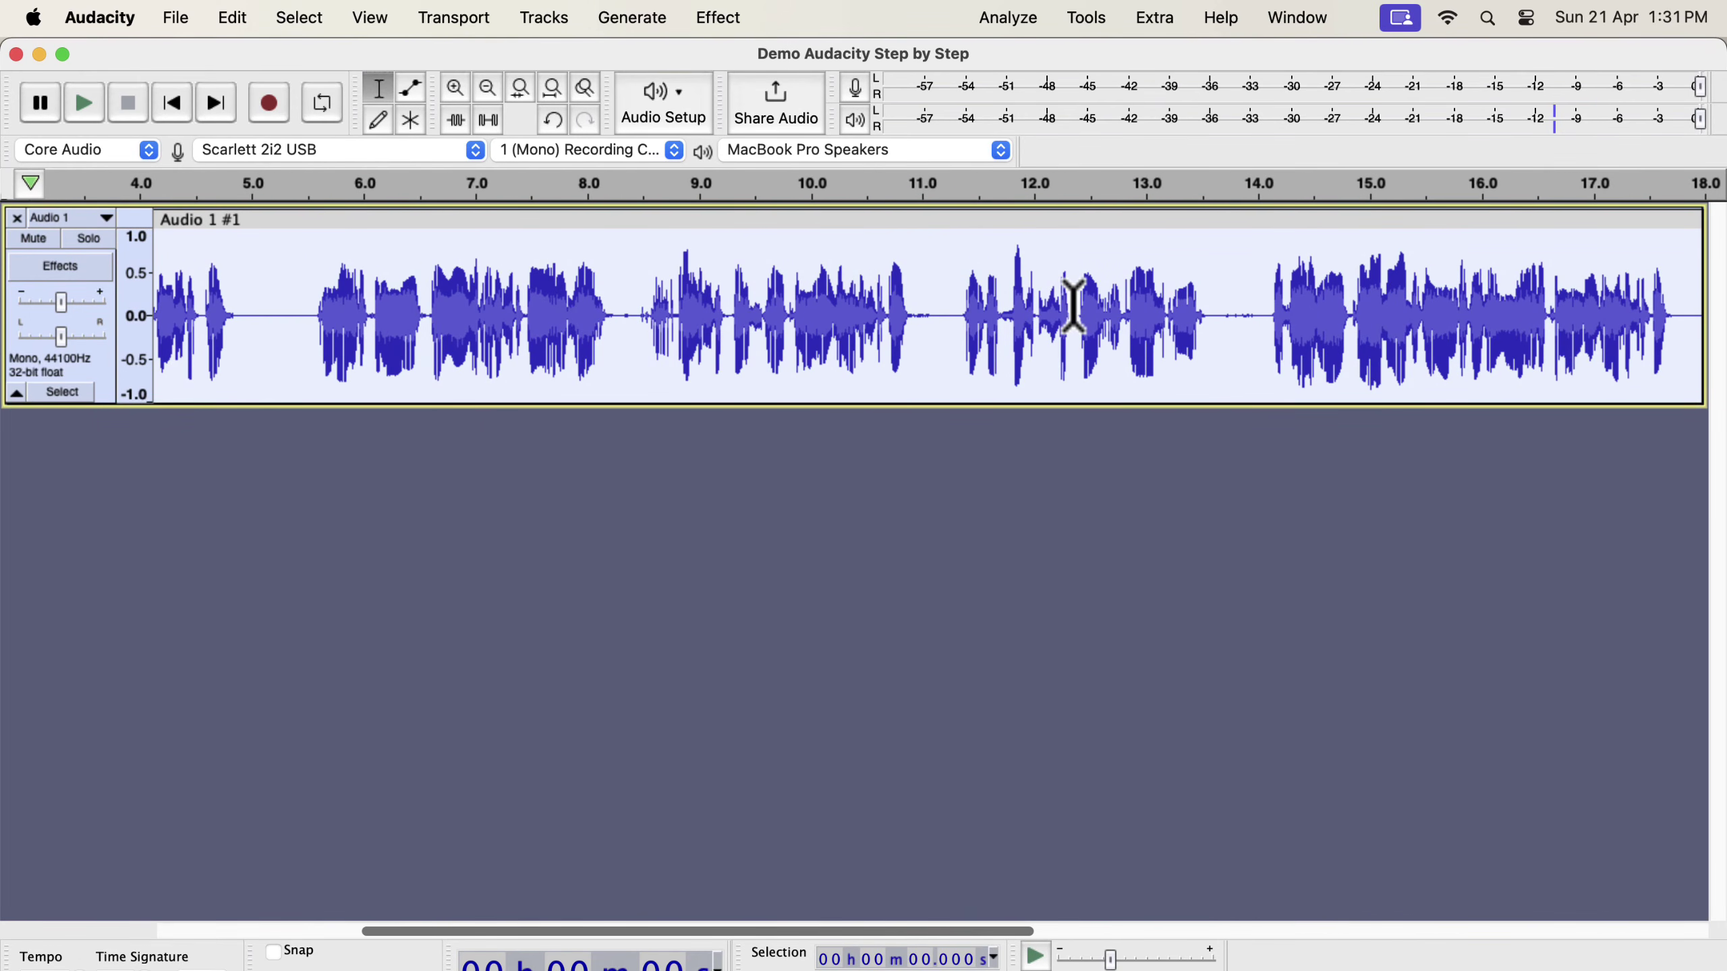
scroll(1073, 307, "left", 6)
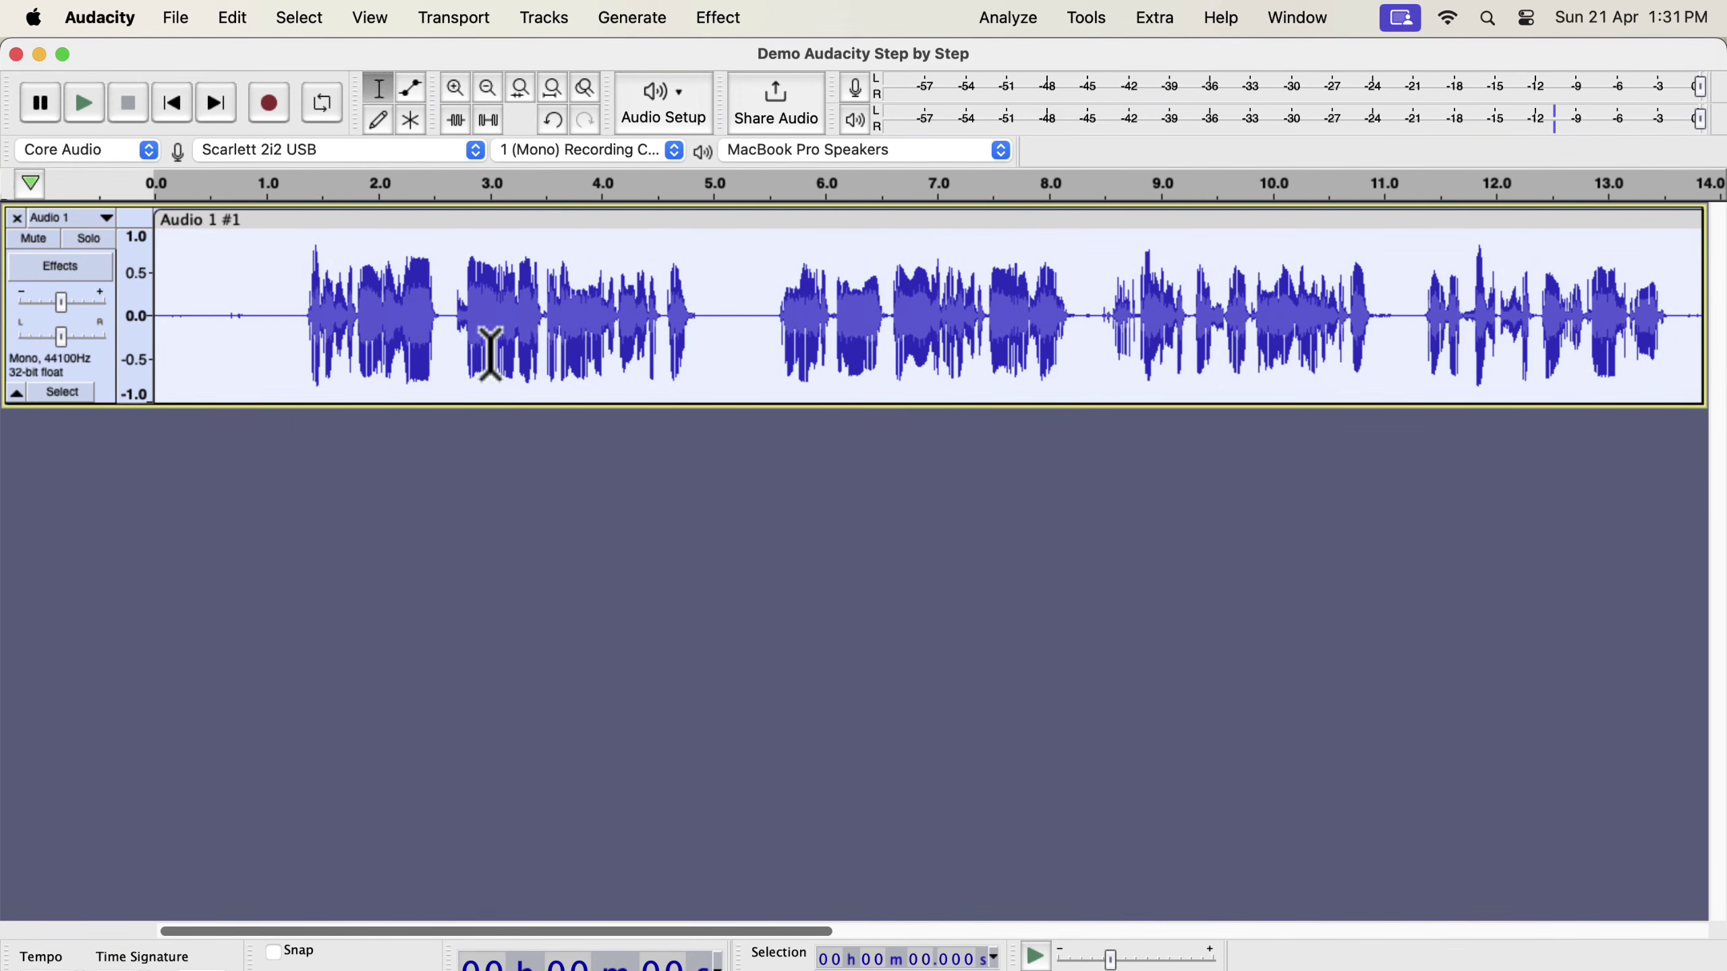
left_click(258, 293)
key("space")
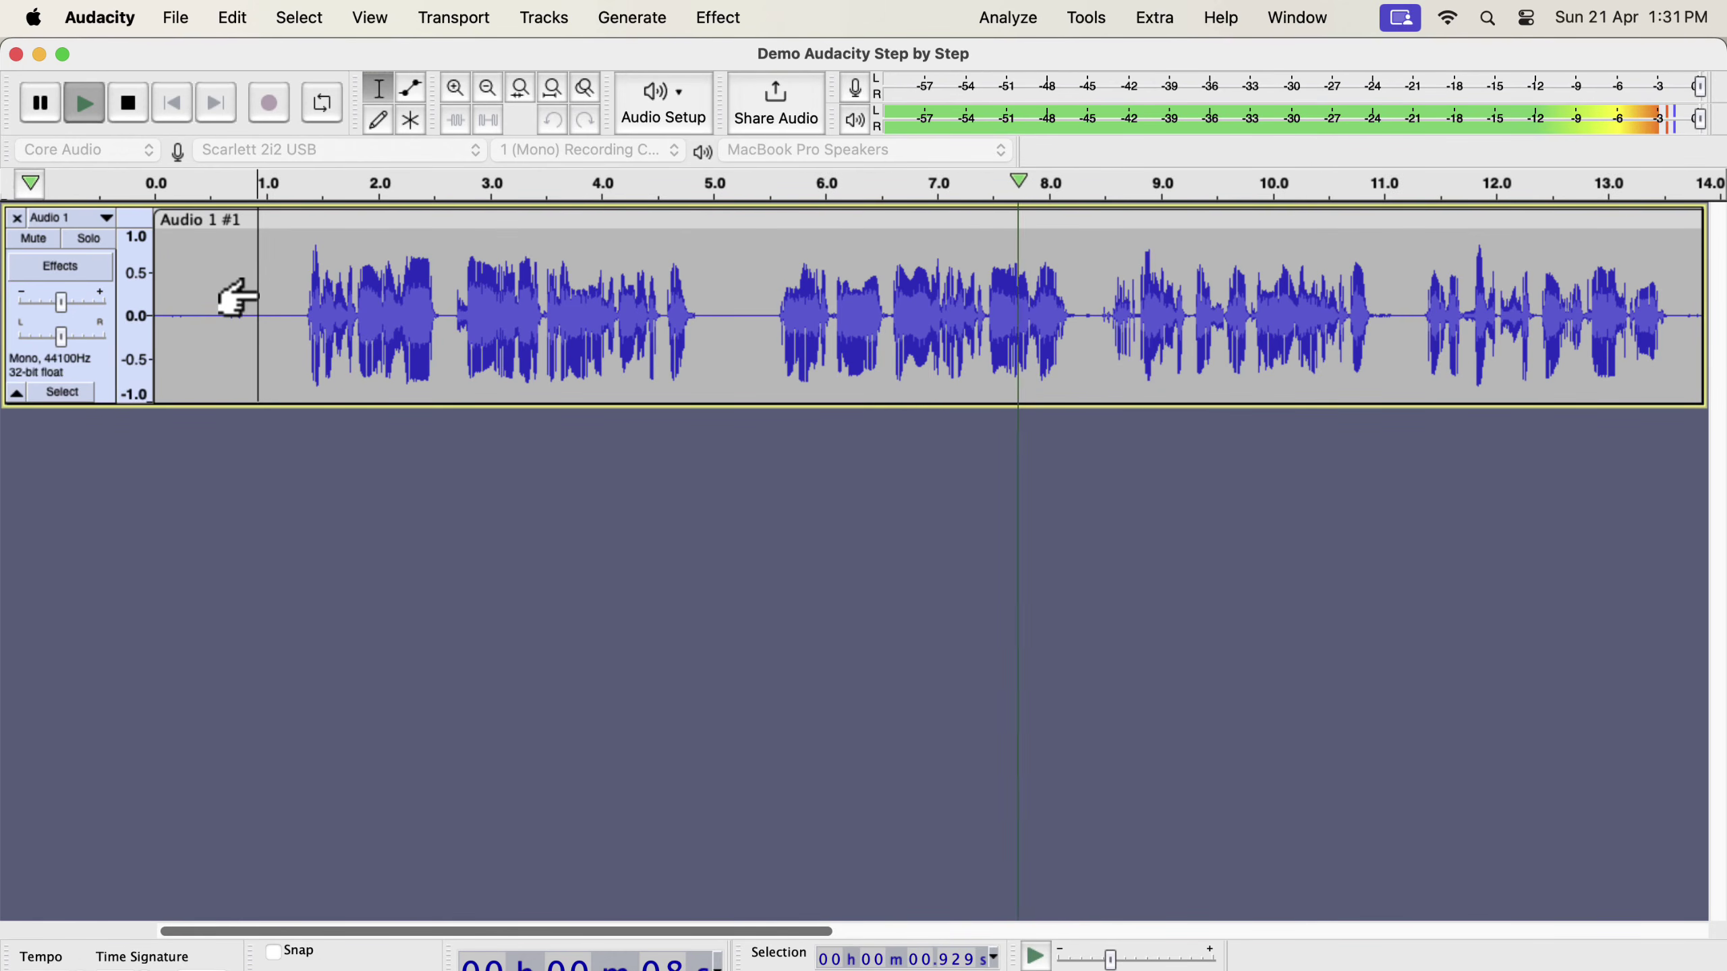
key("space")
Step: Select the whole compressed voice clip and apply Normalize to it
double_click(363, 310)
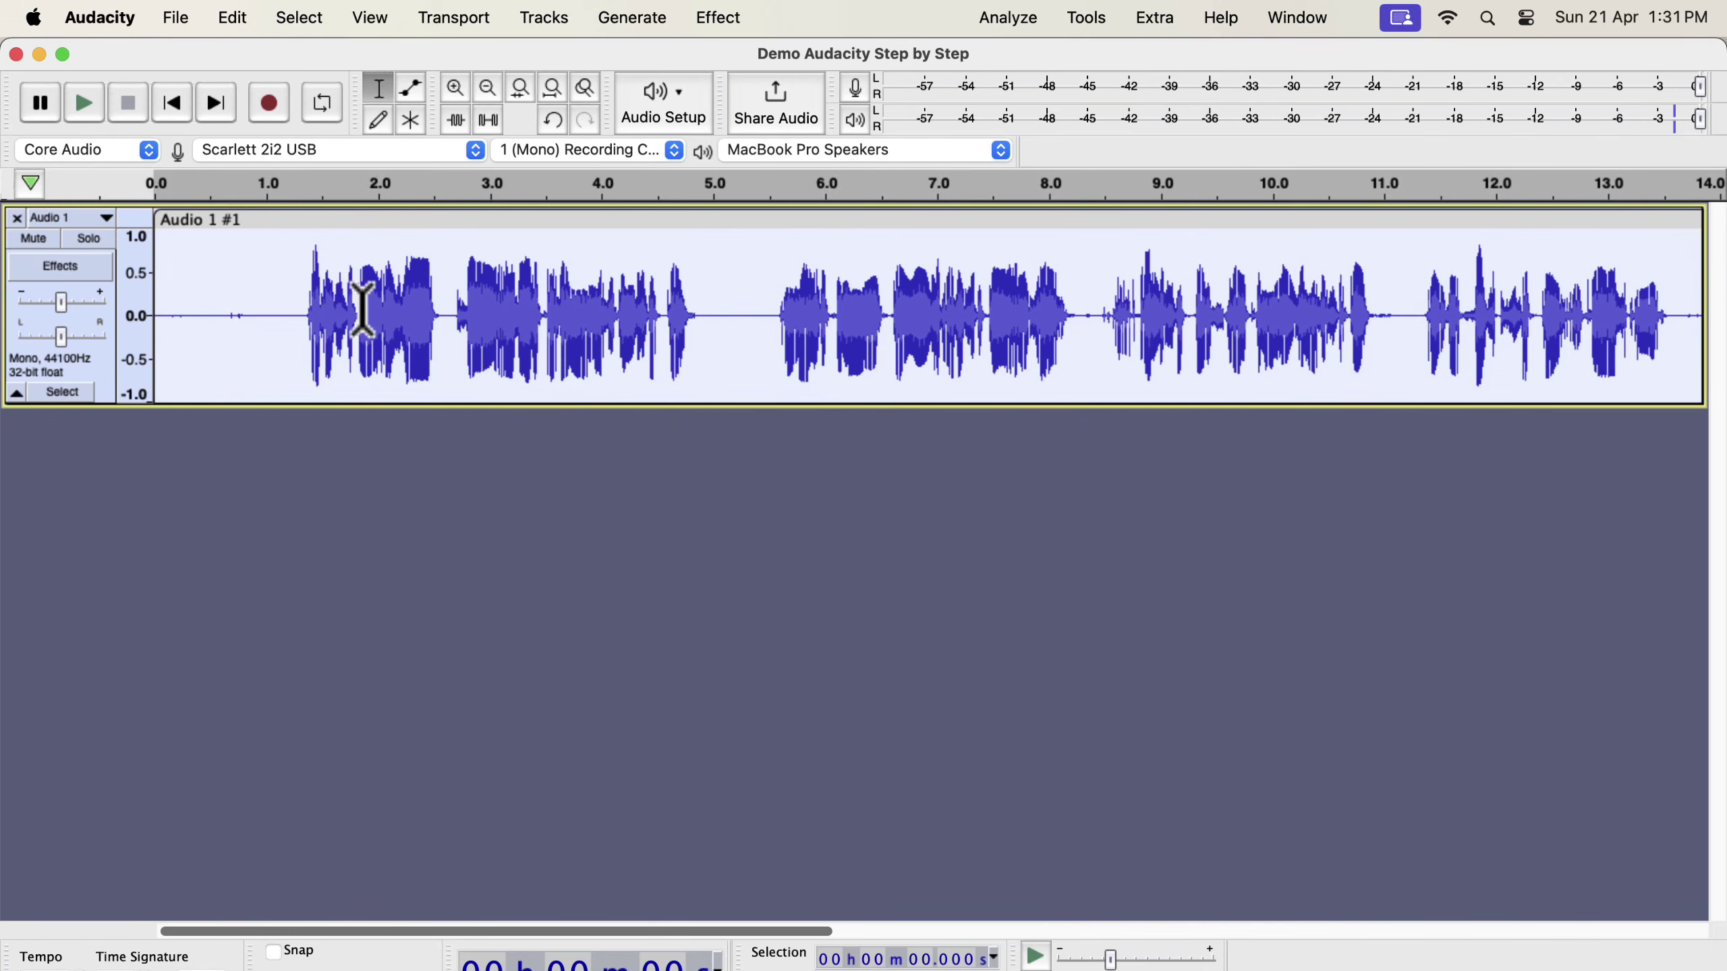
left_click(713, 18)
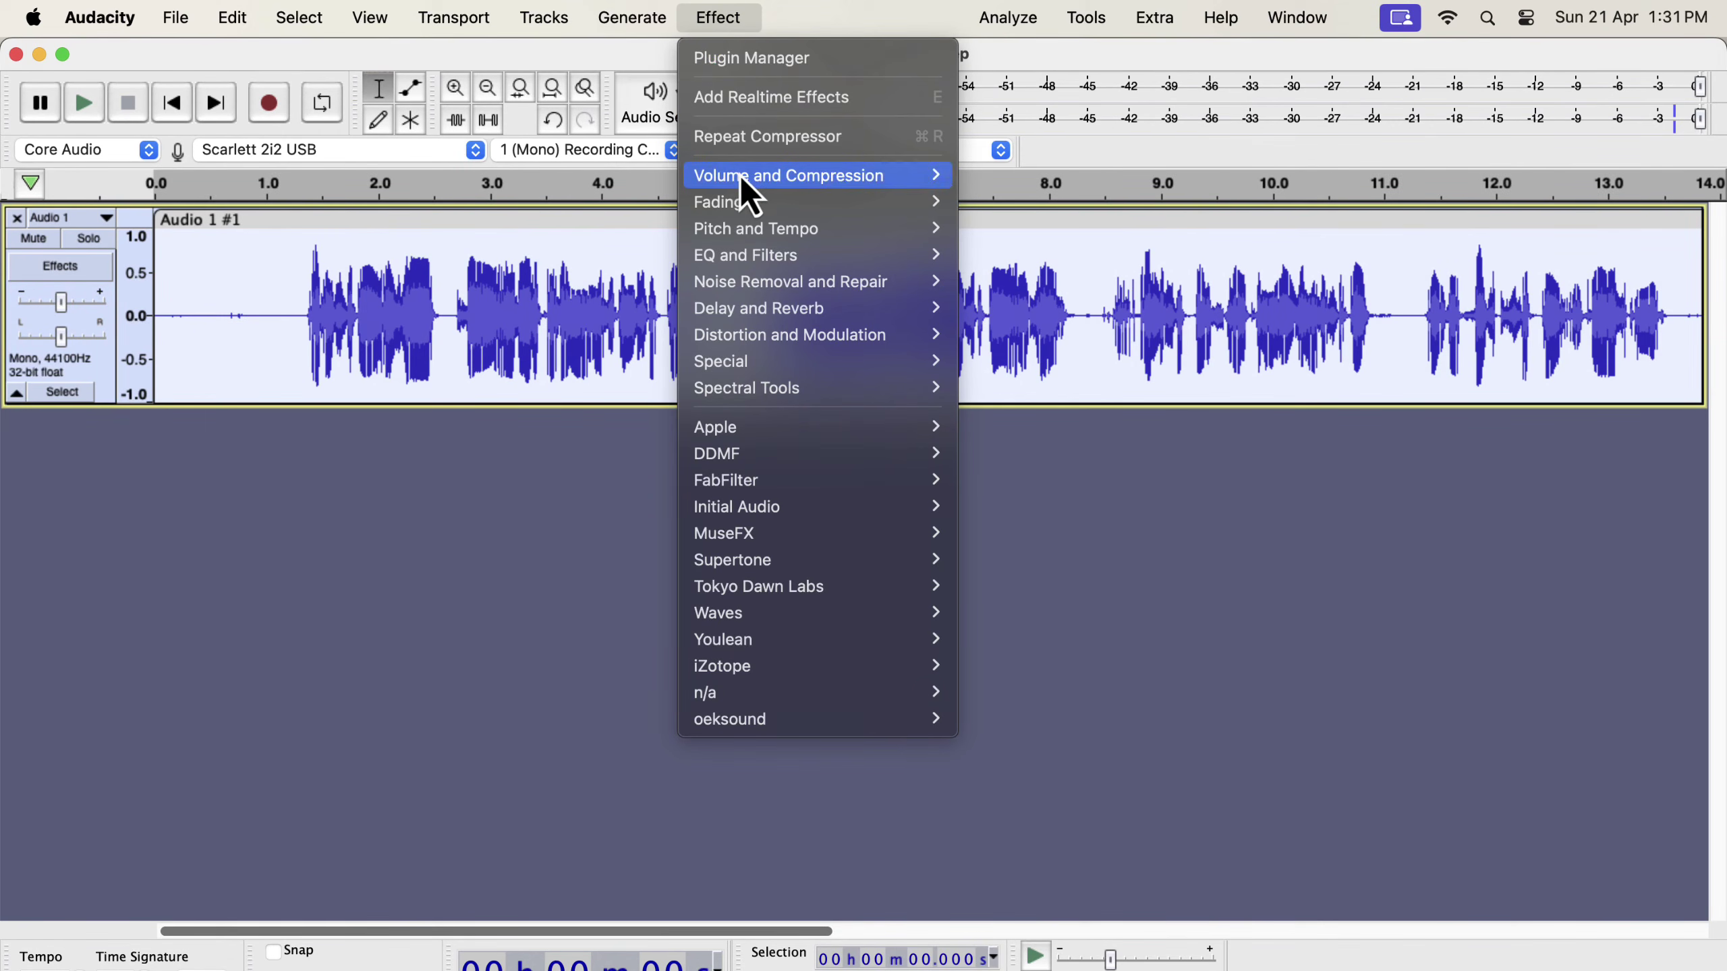
mouse_move(937, 176)
left_click(995, 310)
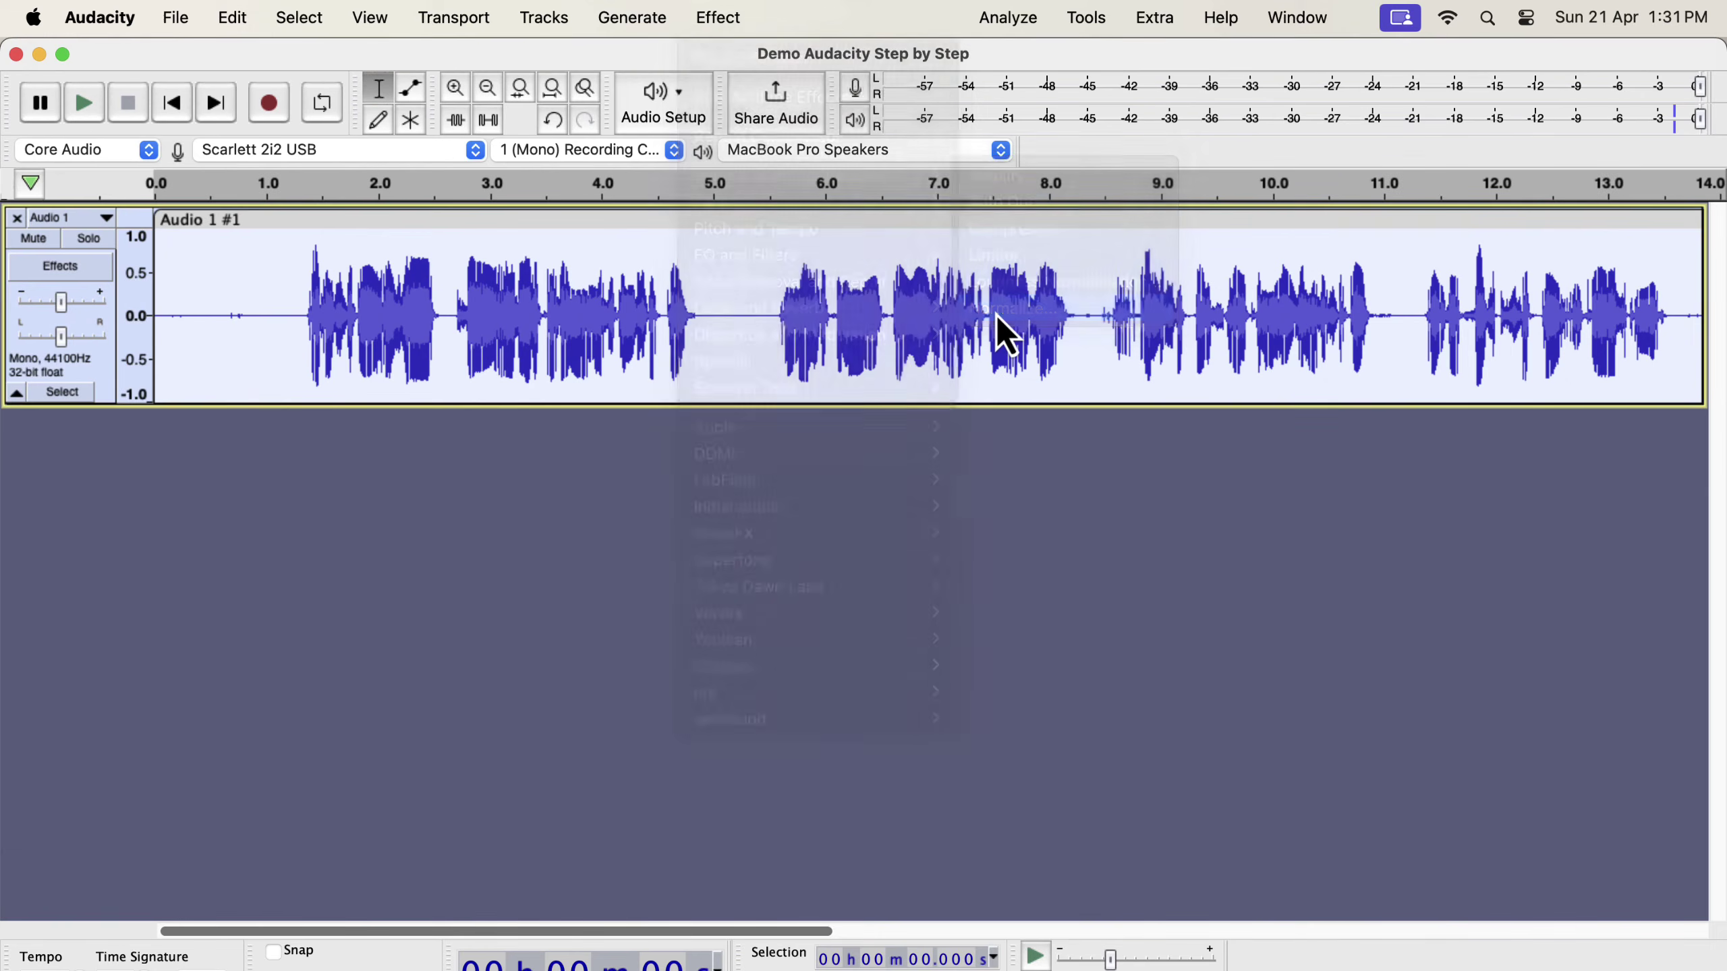
left_click(997, 496)
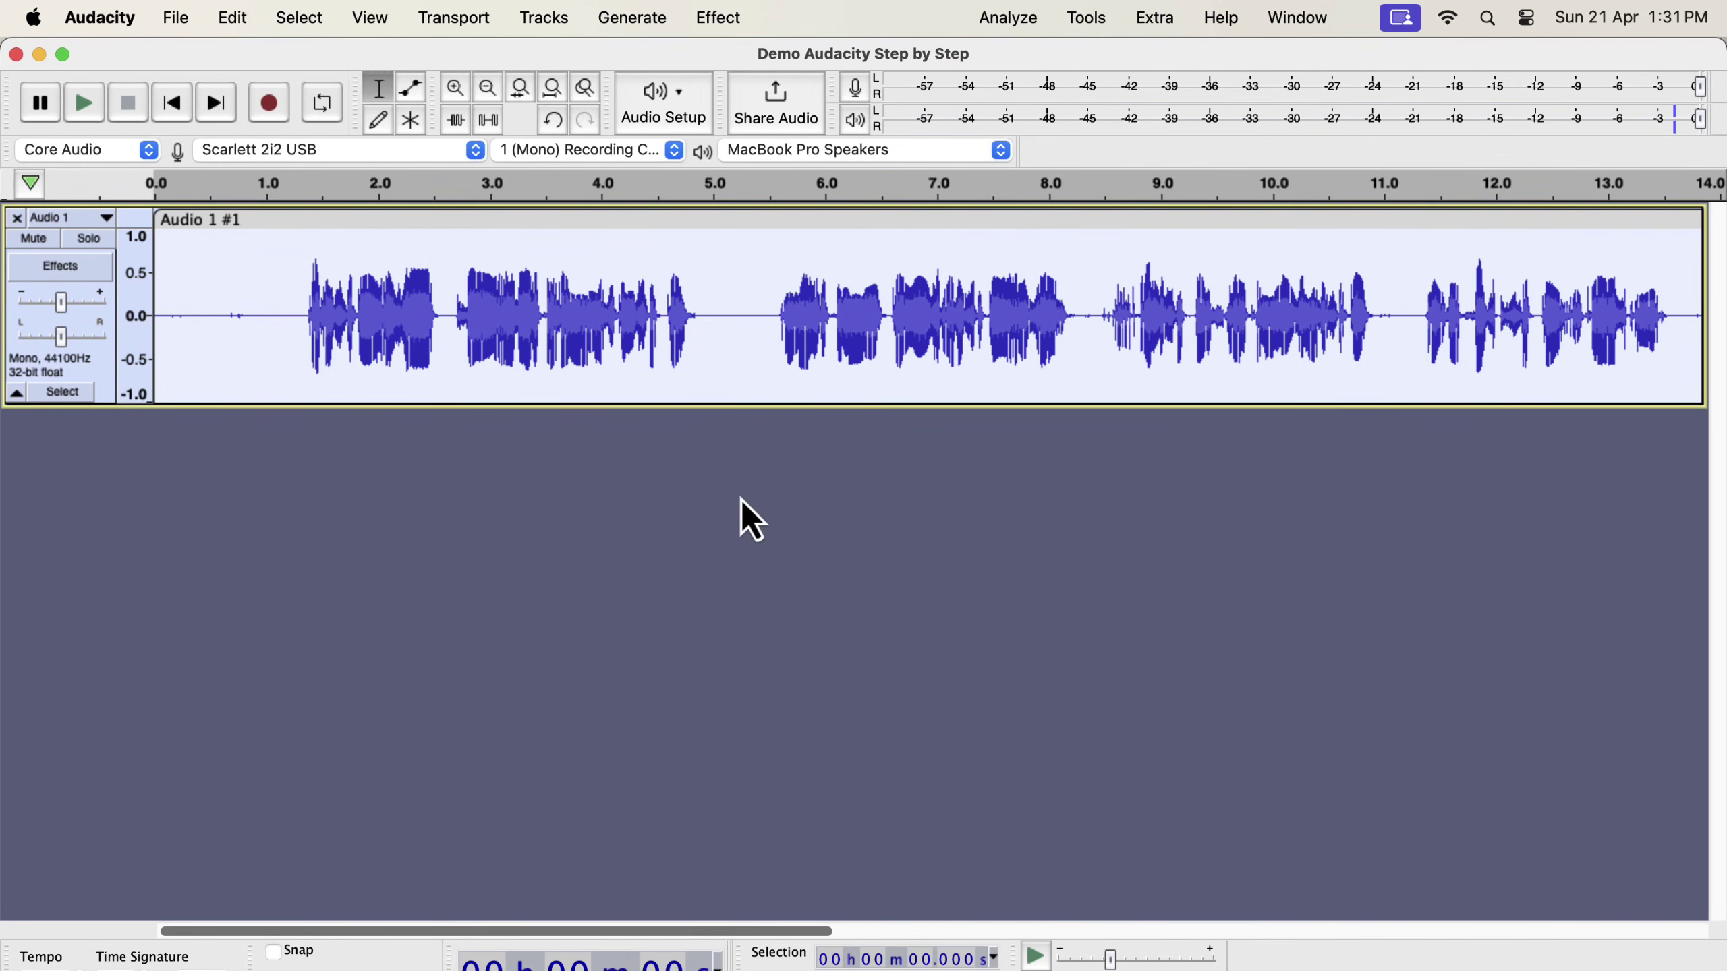
Step: Play the normalized clip from about 1 second to its end, and look back over the waveform
left_click(266, 310)
key("space")
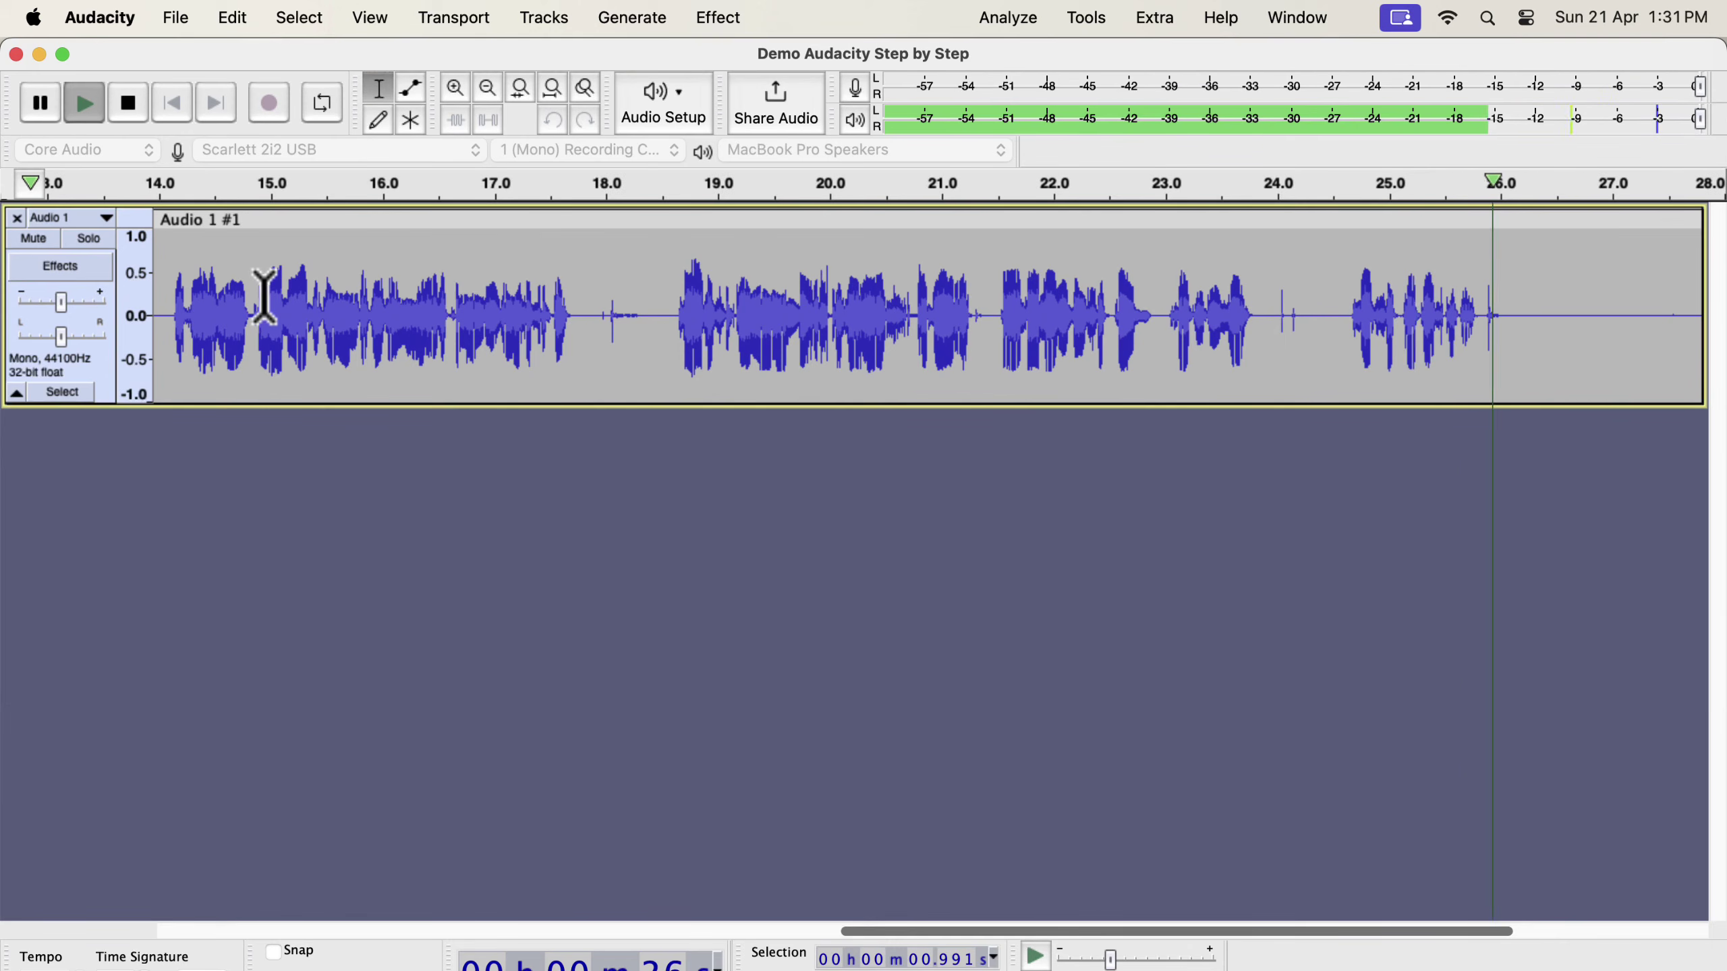
key("space")
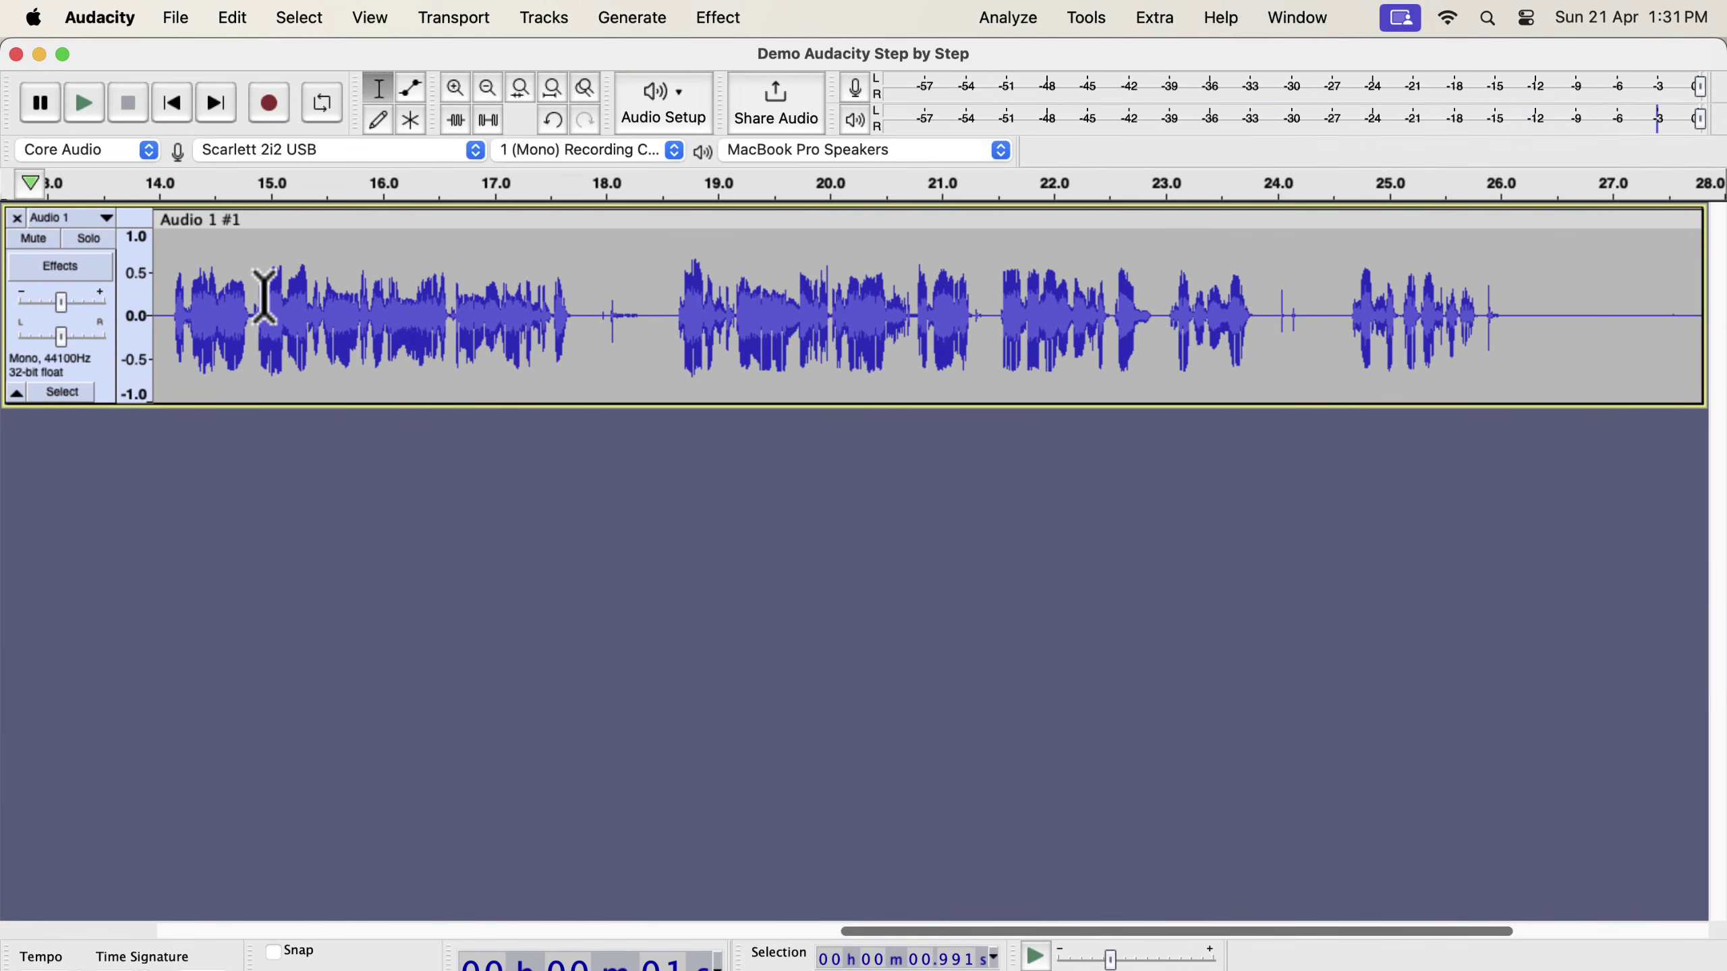
scroll(258, 296, "left", 15)
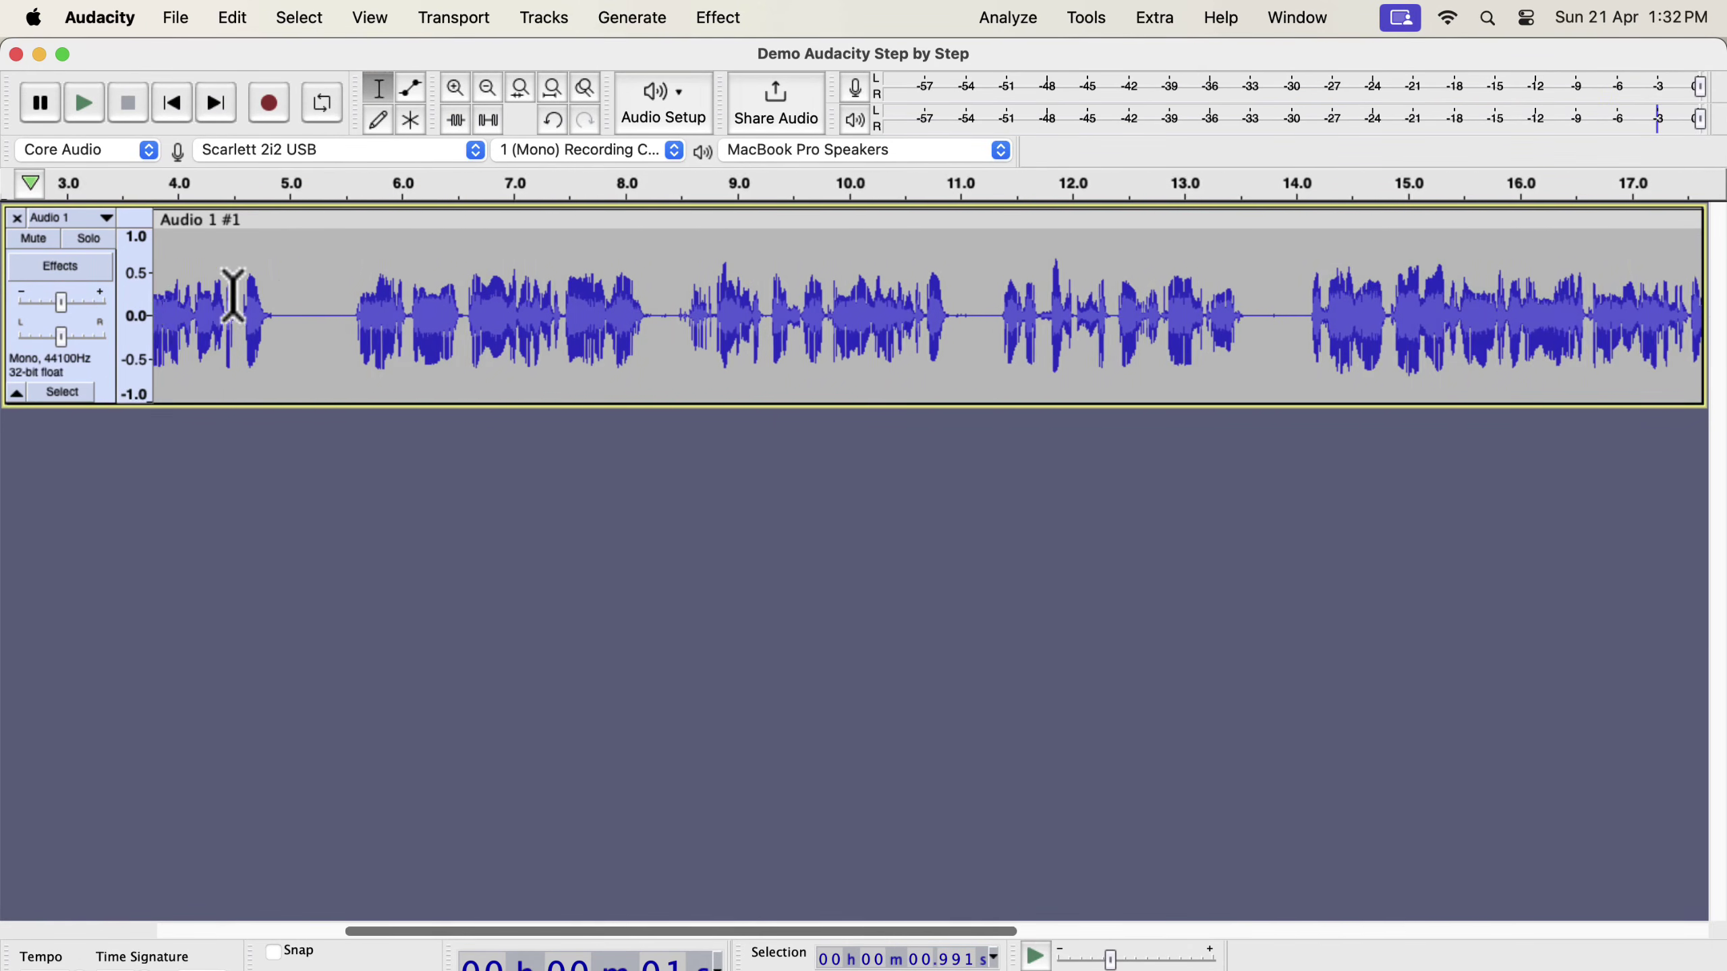
scroll(233, 296, "left", 3)
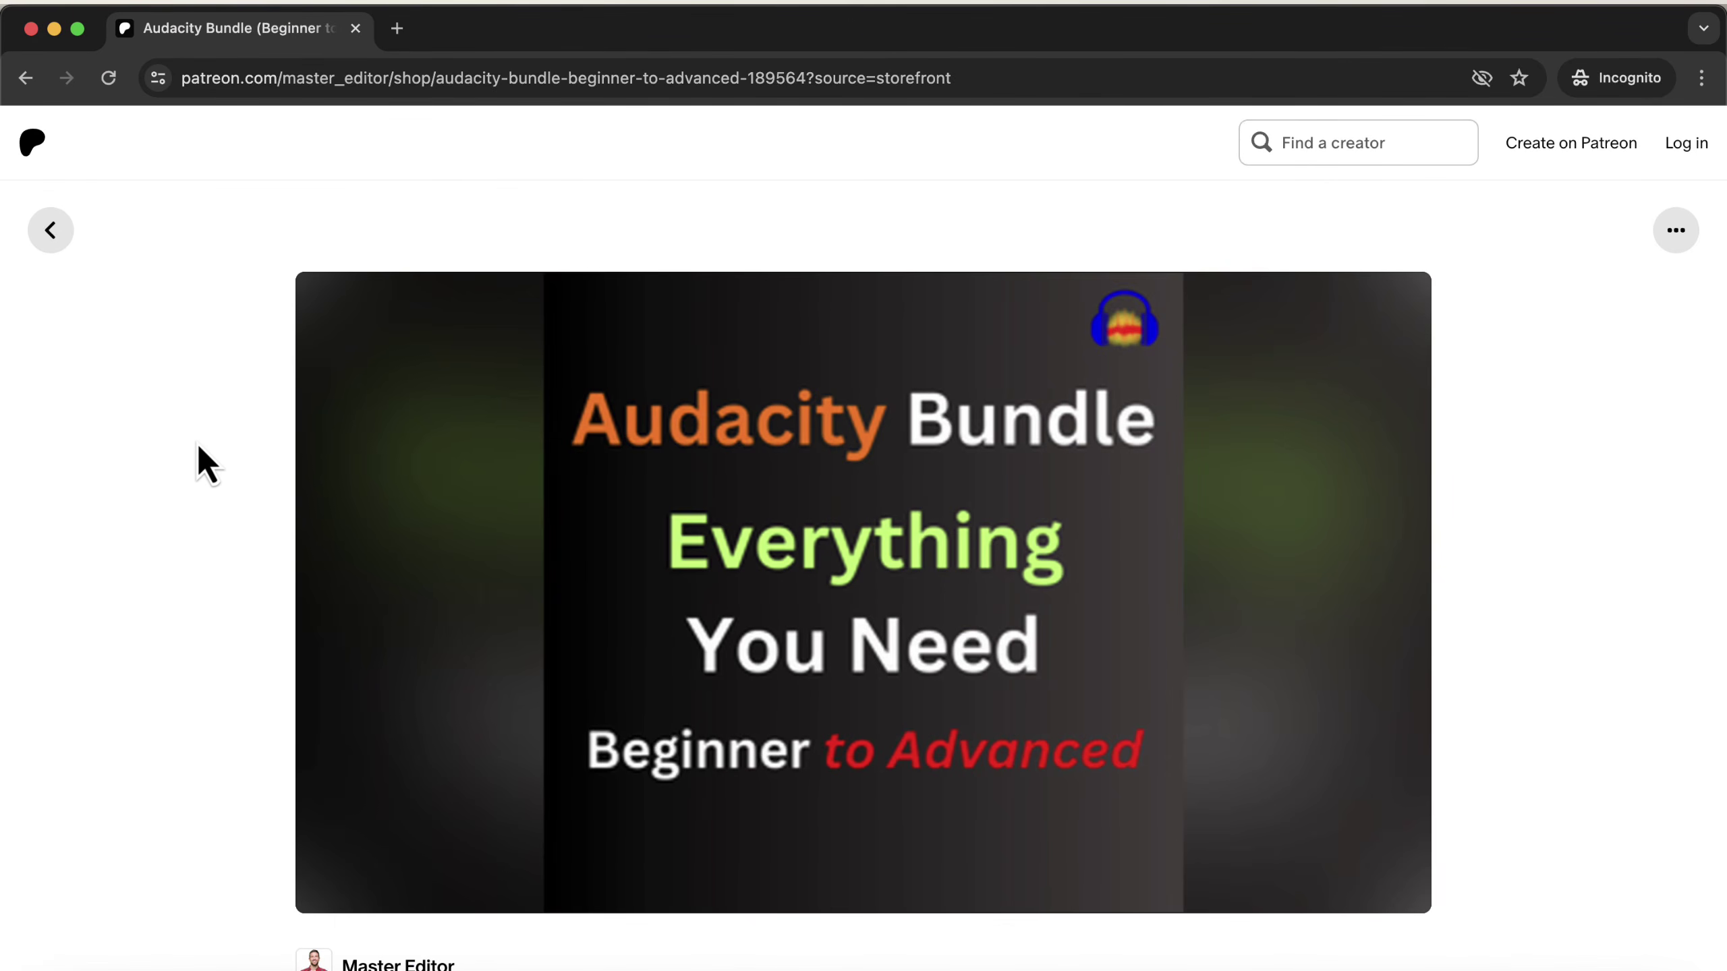
Step: In the browser, read through the Audacity Bundle product page on Patreon, down to the creator's other products
scroll(197, 446, "down", 4)
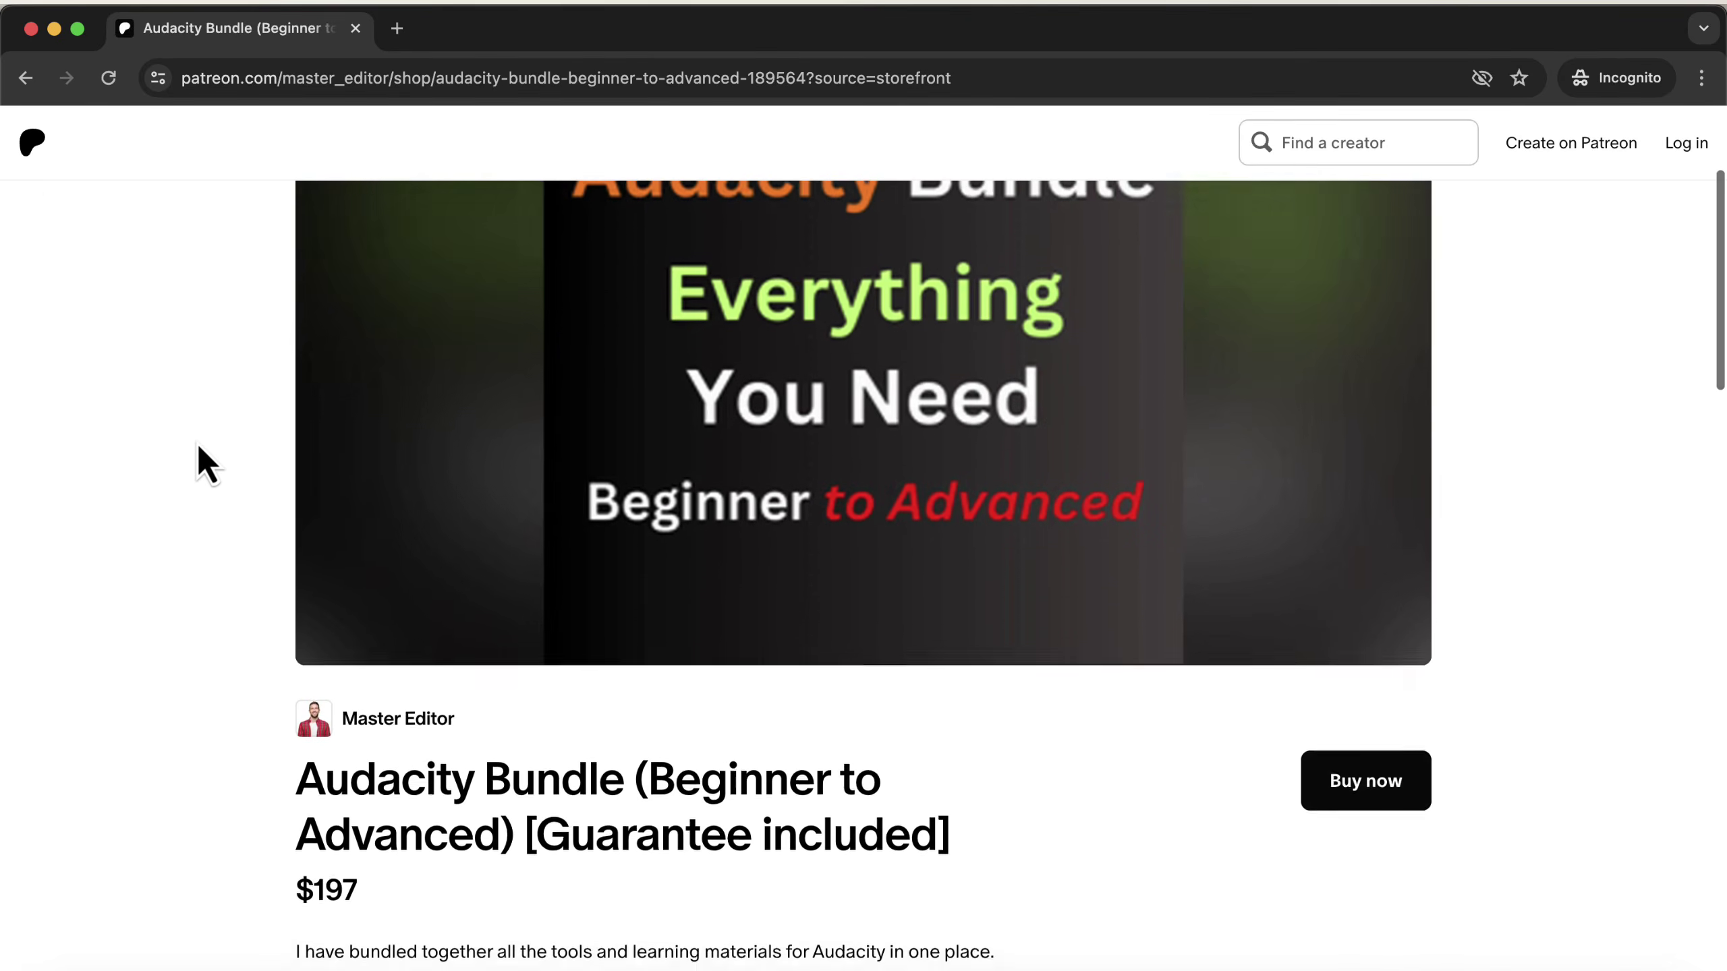
scroll(197, 445, "down", 5)
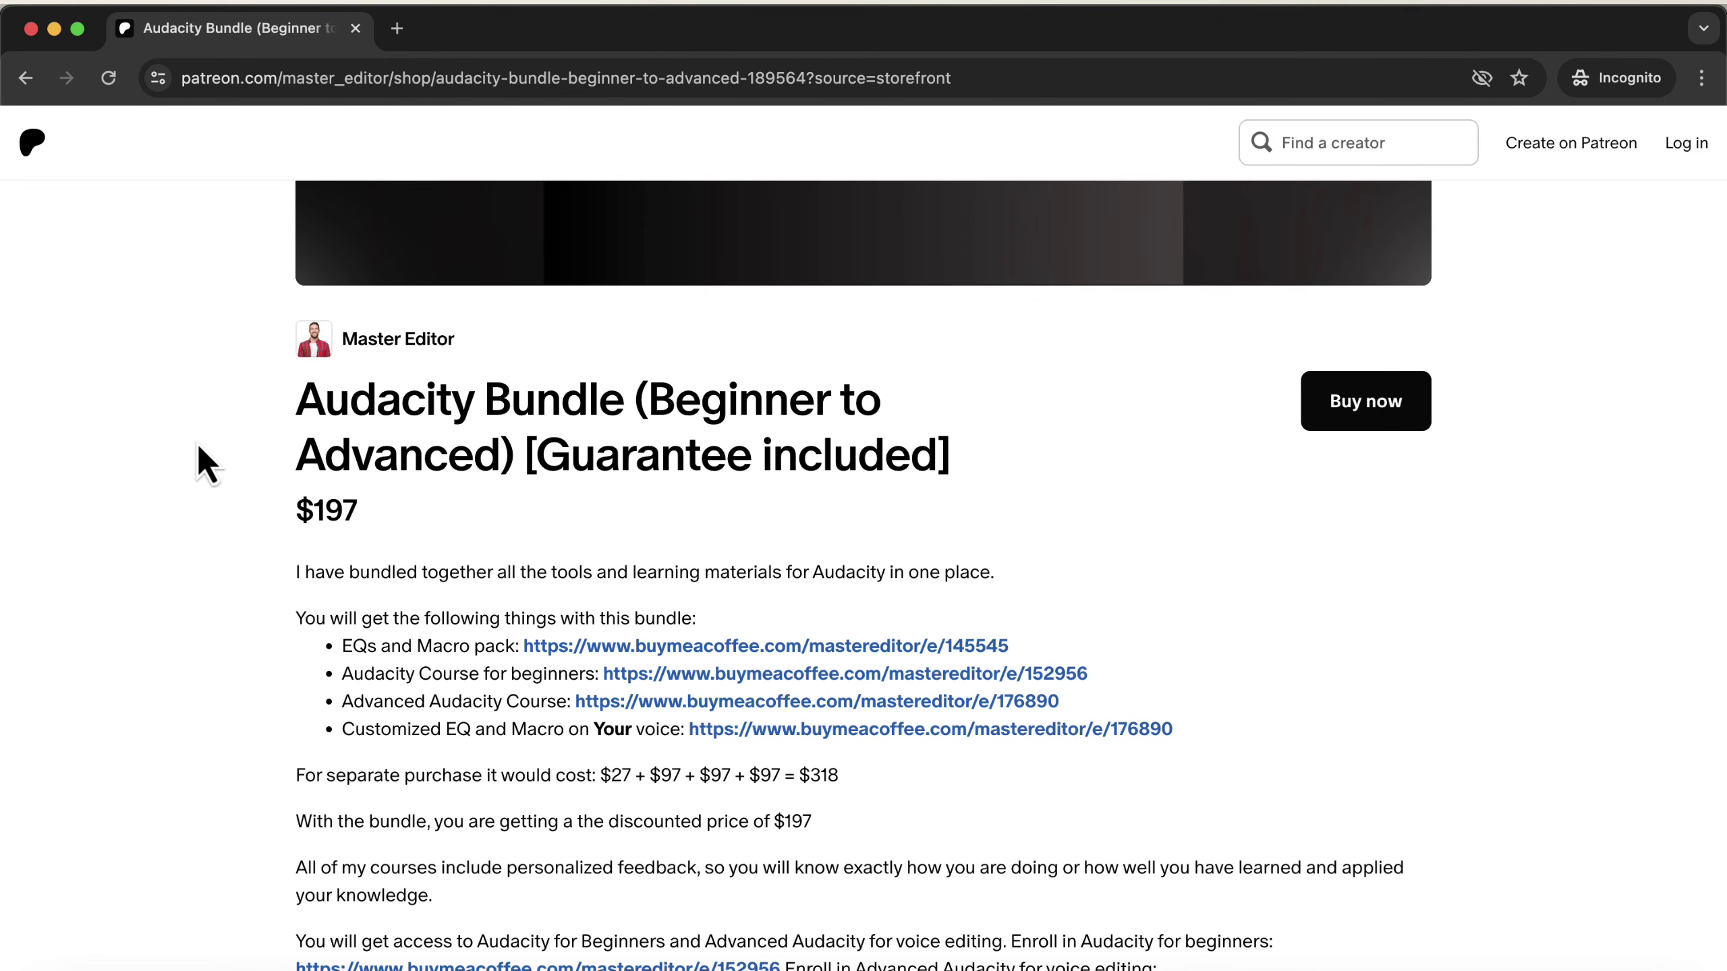
scroll(197, 446, "down", 10)
scroll(197, 445, "down", 3)
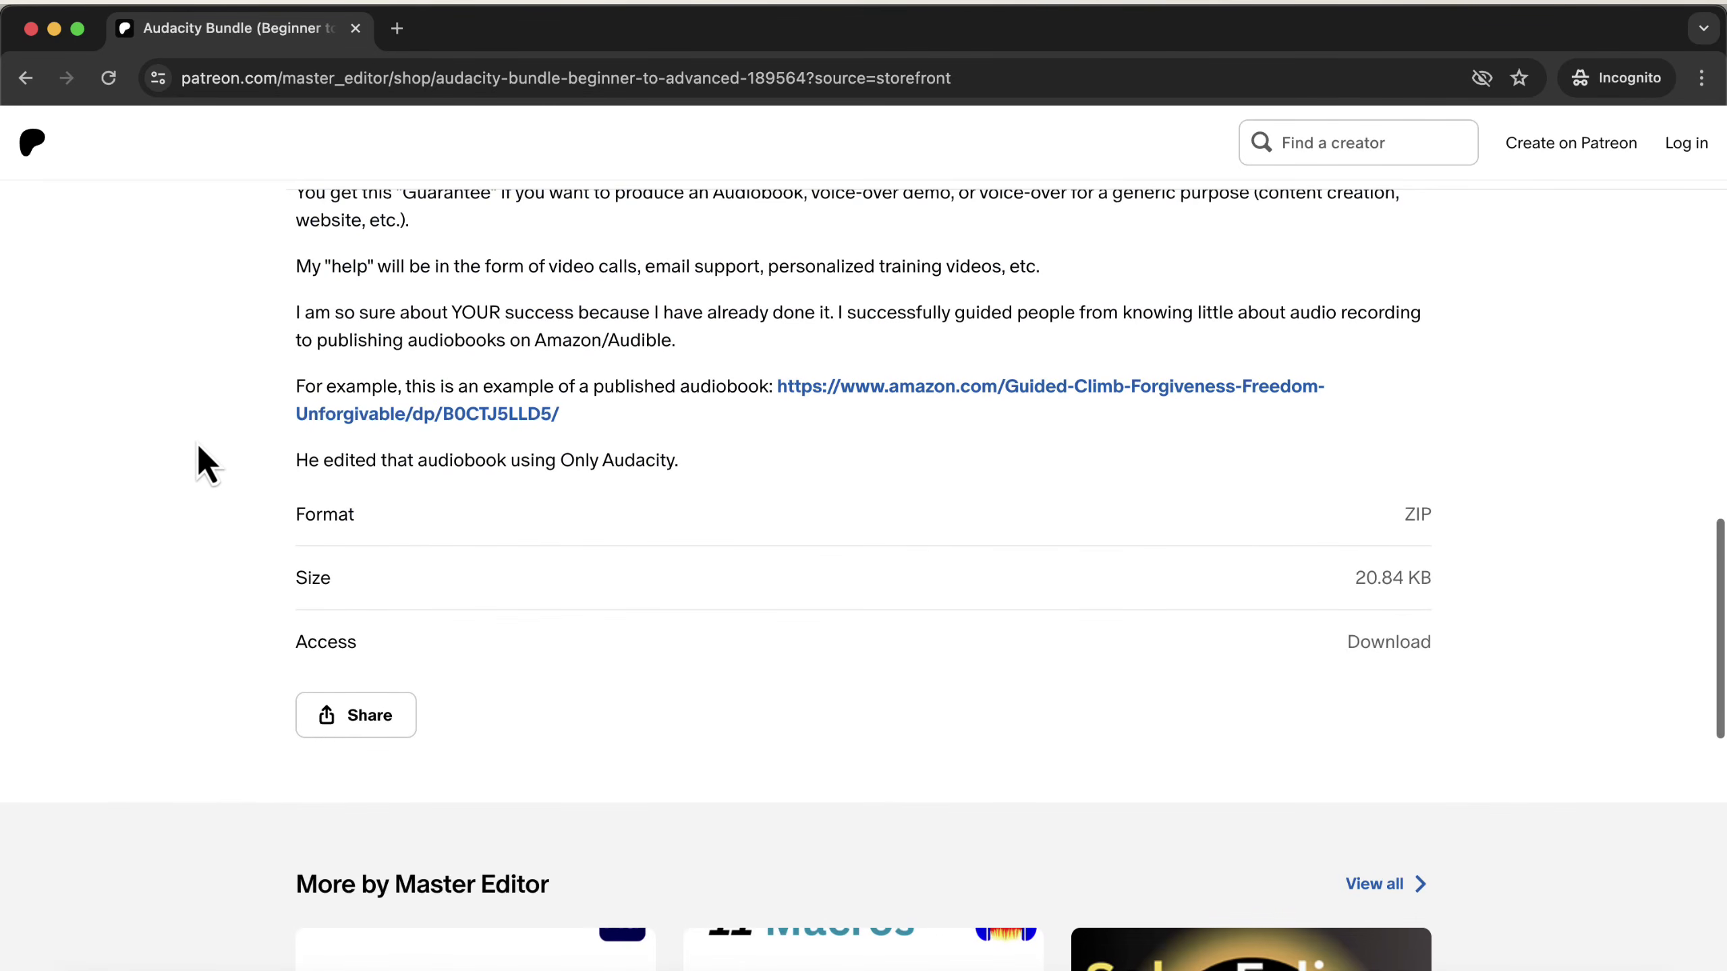
scroll(197, 446, "down", 5)
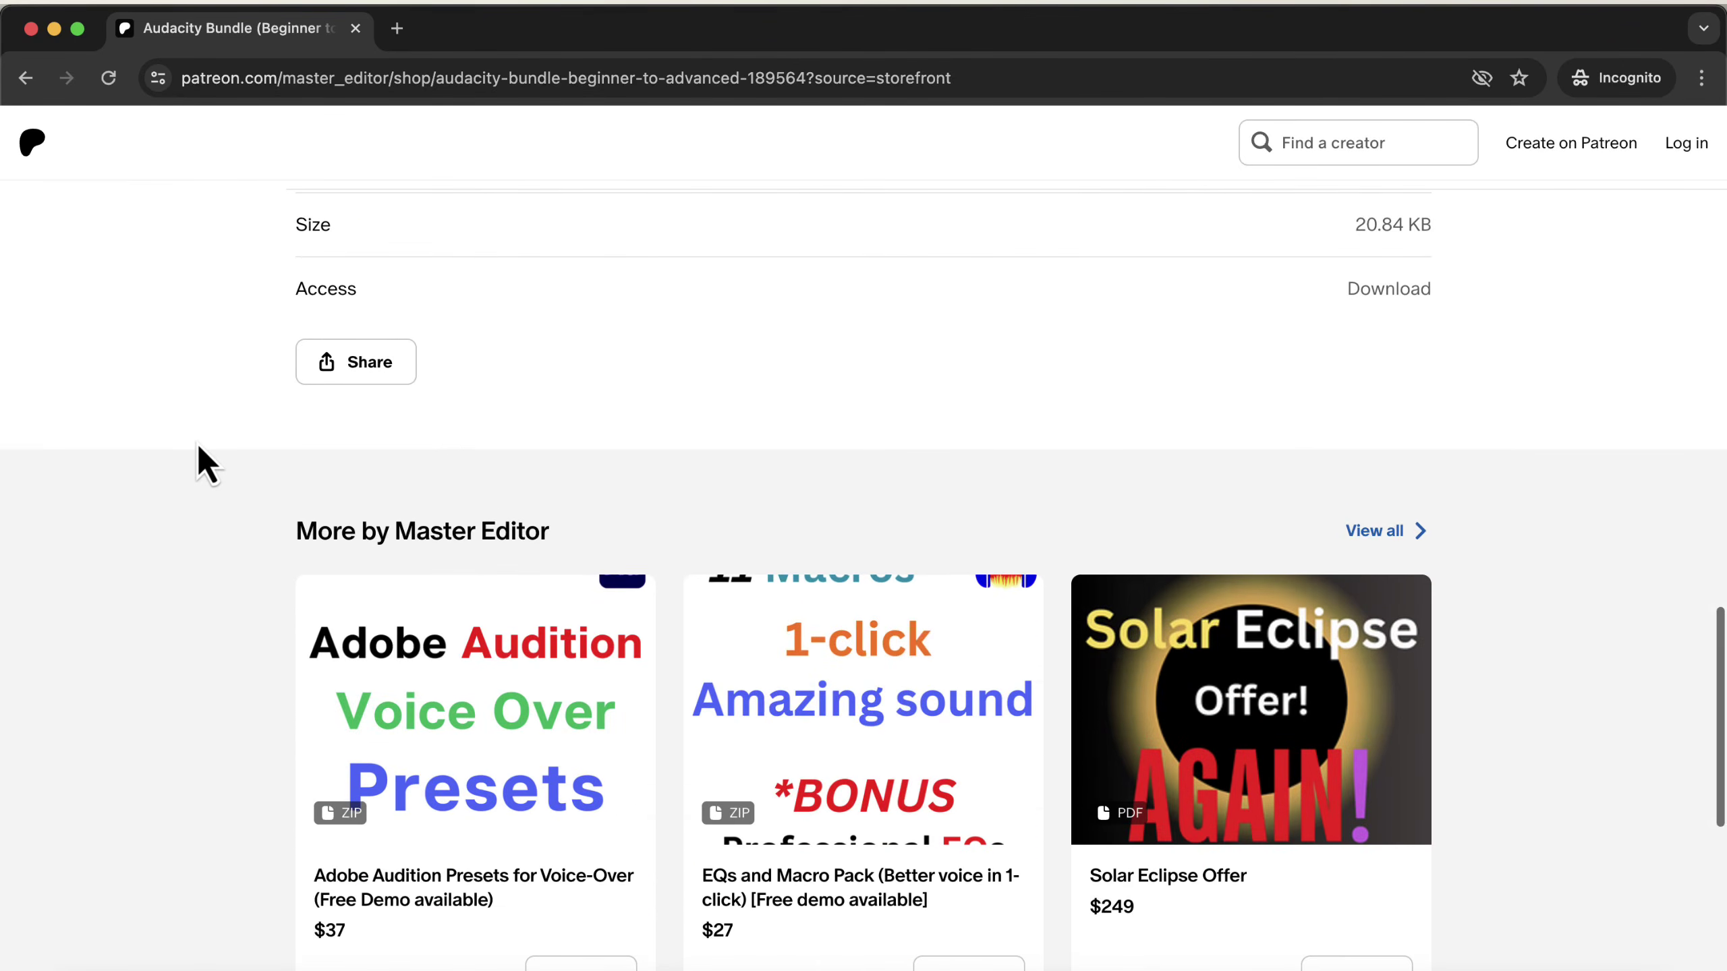